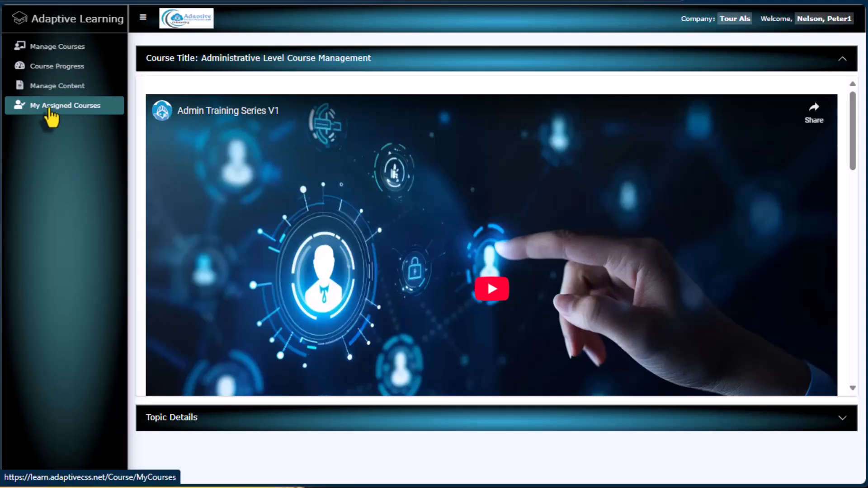
# View the assigned courses and the list of managed training documents.
pyautogui.click(49, 107)
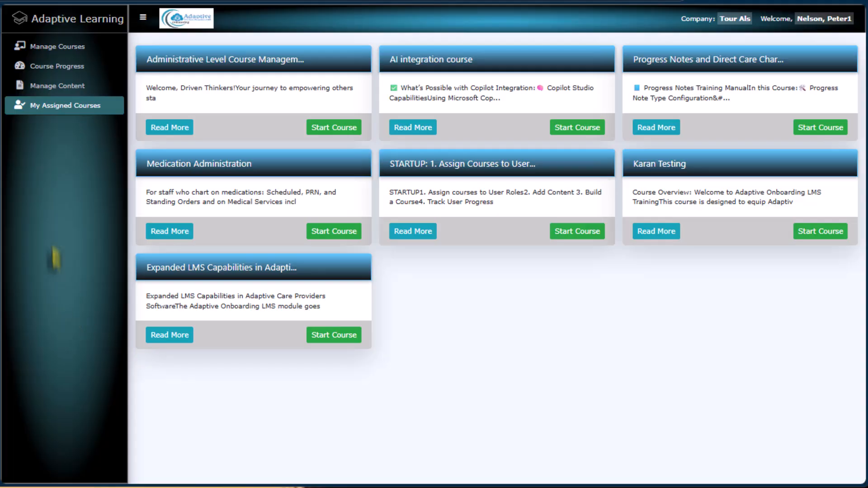
pyautogui.click(55, 87)
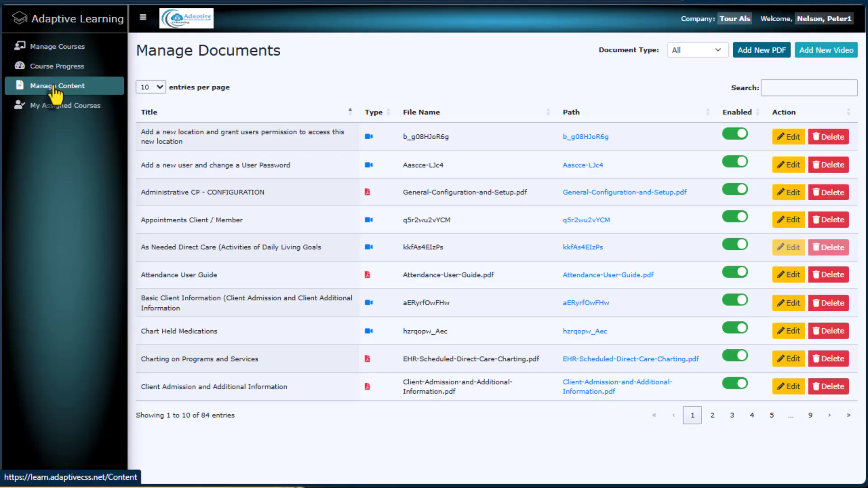
# Expand Administrative Level Course Management in the course progress list and view the signed-in administrator's answers.
pyautogui.click(55, 66)
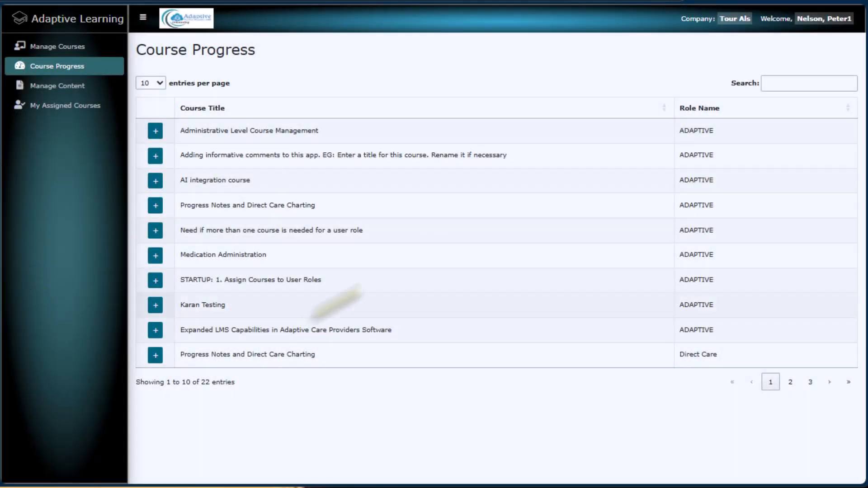
pyautogui.click(155, 131)
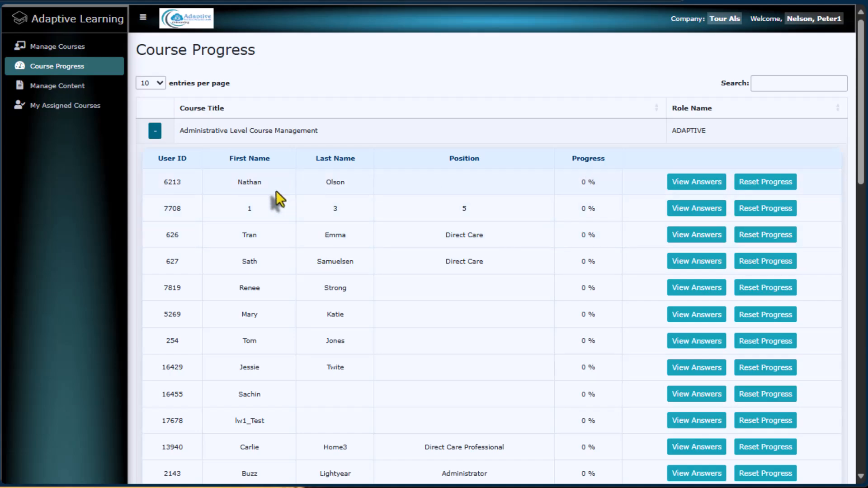
pyautogui.scroll(-15, 276, 190)
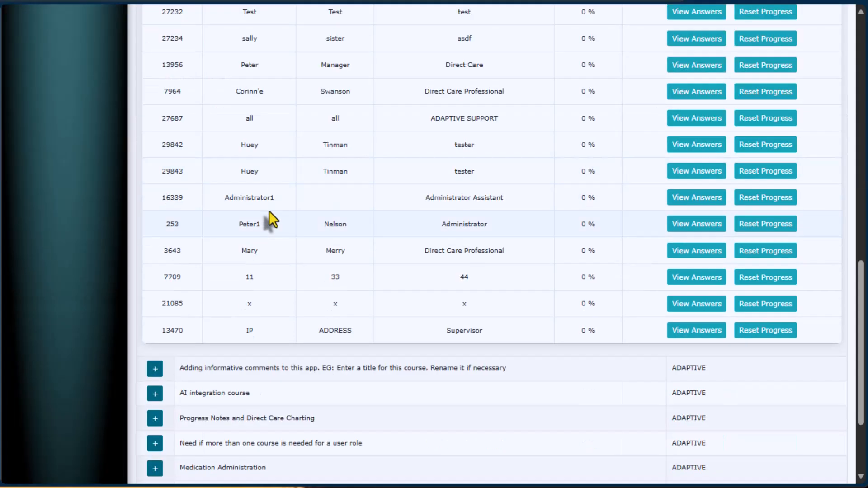
pyautogui.click(694, 226)
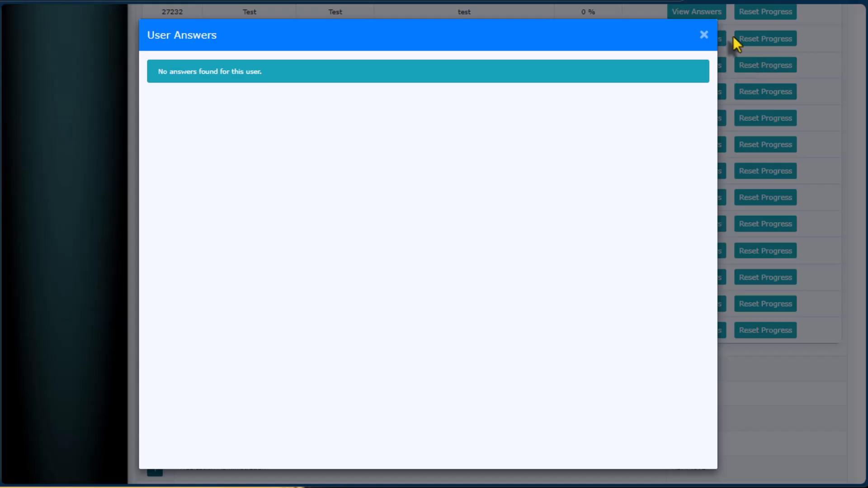
pyautogui.click(702, 36)
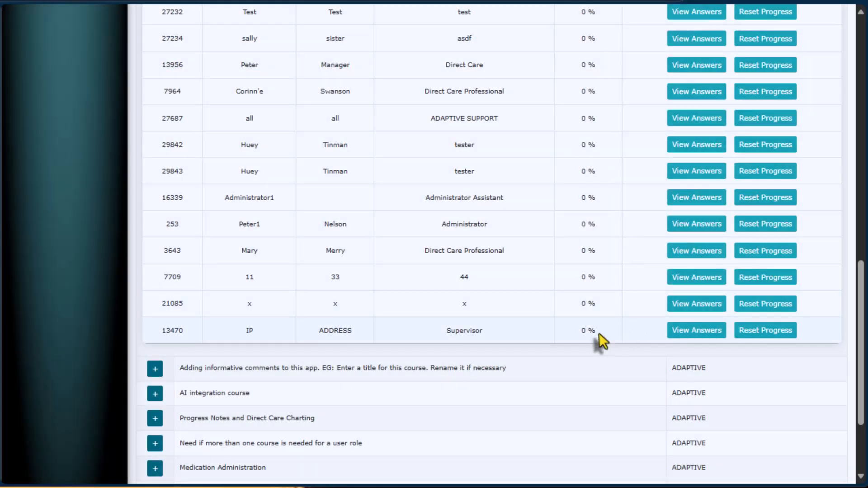
# Examine the participants' progress percentages listed under the Administrative Level Course Management course.
pyautogui.scroll(1, 595, 226)
pyautogui.scroll(3, 592, 201)
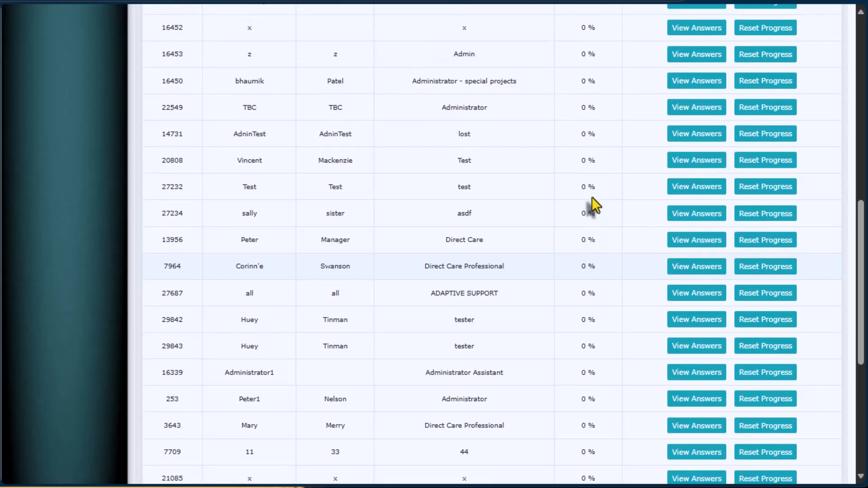
pyautogui.scroll(8, 592, 195)
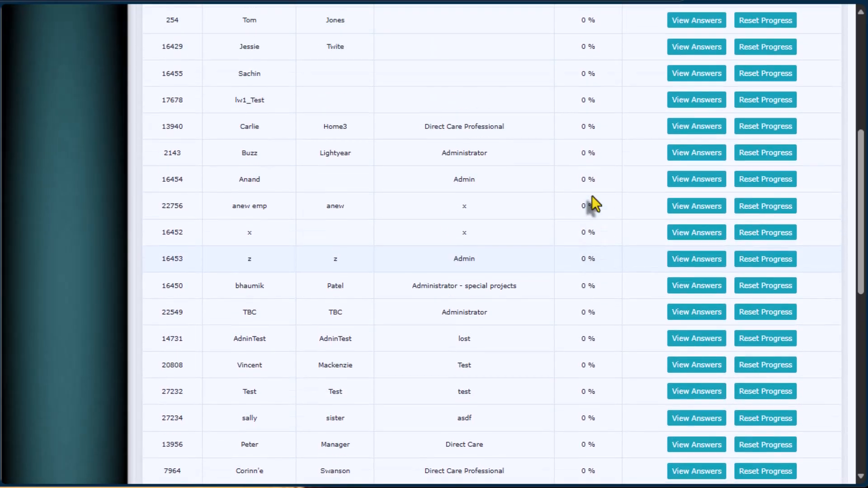
pyautogui.scroll(1, 591, 195)
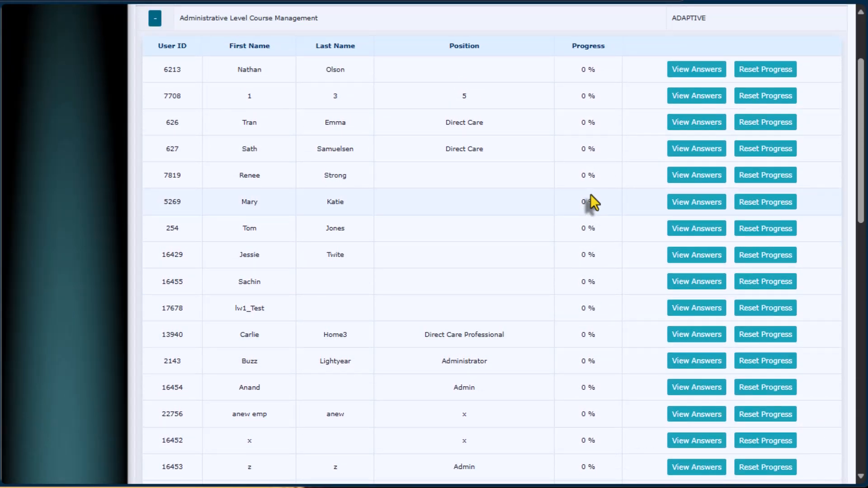
pyautogui.scroll(1, 590, 199)
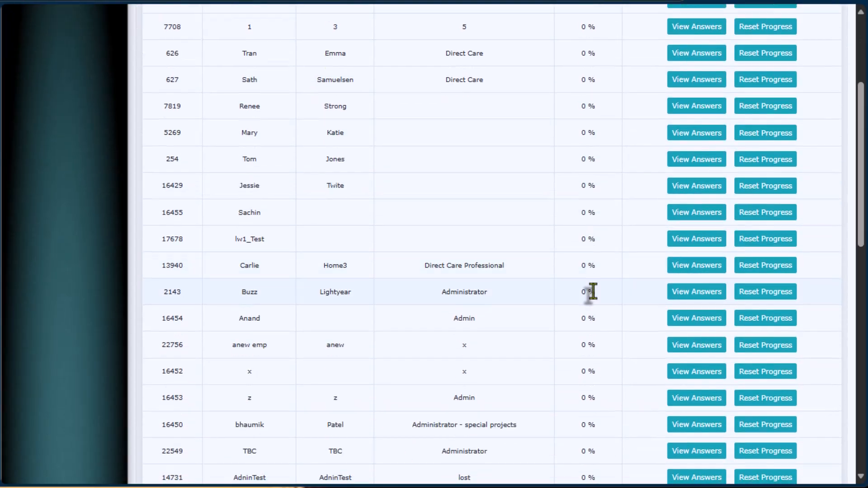
pyautogui.scroll(-10, 594, 294)
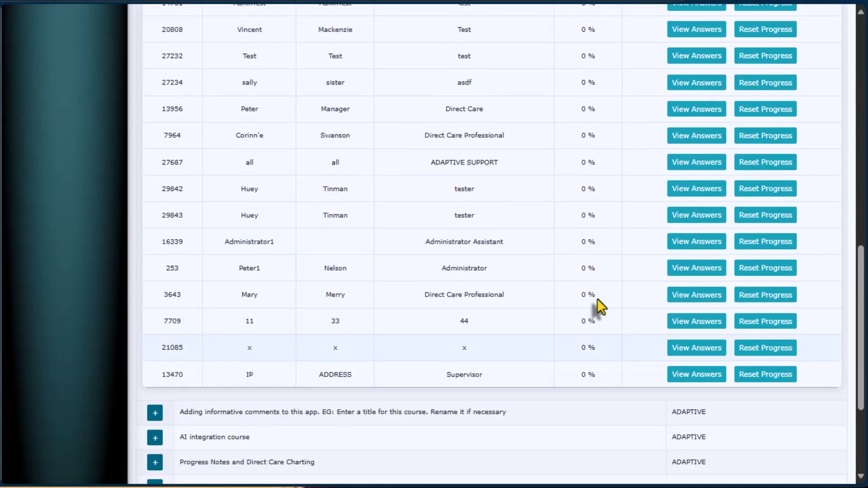
pyautogui.scroll(14, 597, 299)
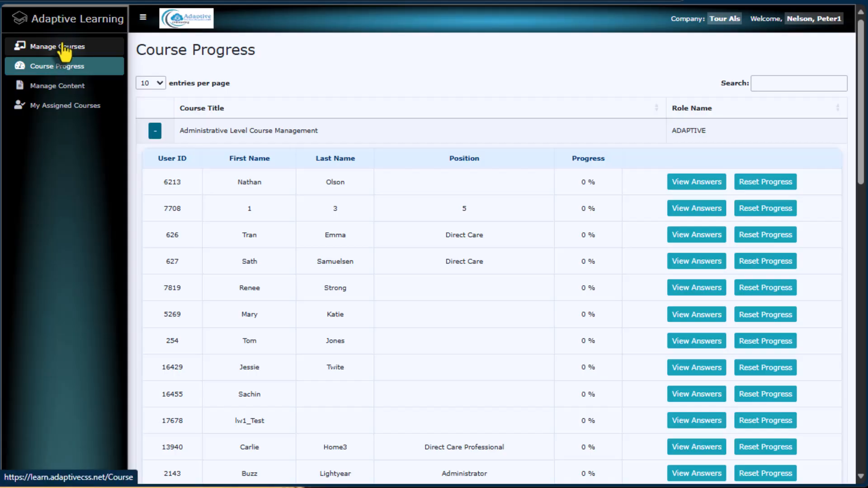
# Open the Administrative Level Course Management course for editing and enlarge its description editor to show the embedded video.
pyautogui.click(65, 48)
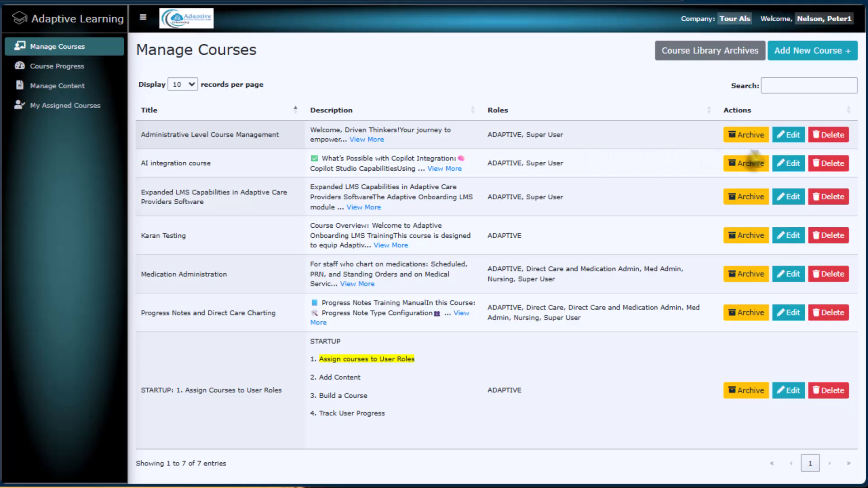
pyautogui.click(792, 143)
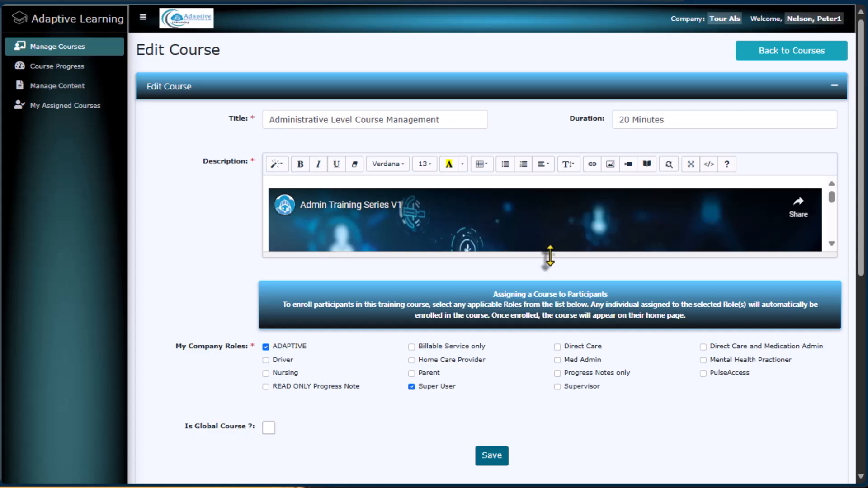
pyautogui.moveTo(550, 256); pyautogui.dragTo(559, 484)
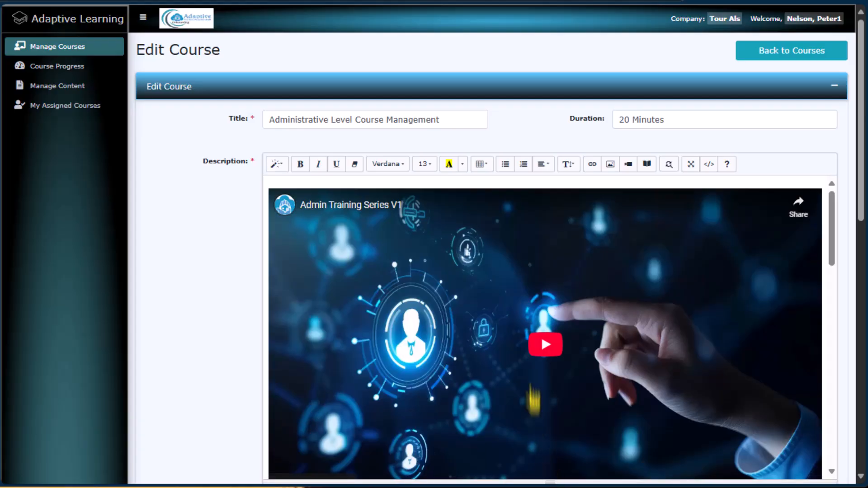
# Examine the full course description, from the embedded training video through the learning topics to the Getting Started section and closing image.
pyautogui.scroll(-1, 545, 268)
pyautogui.scroll(-1, 547, 276)
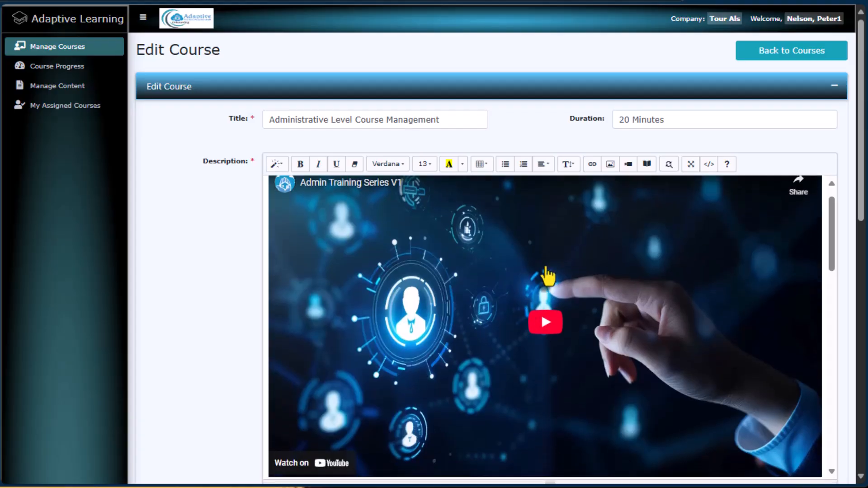
pyautogui.scroll(1, 547, 276)
pyautogui.scroll(-1, 235, 226)
pyautogui.scroll(-1, 224, 233)
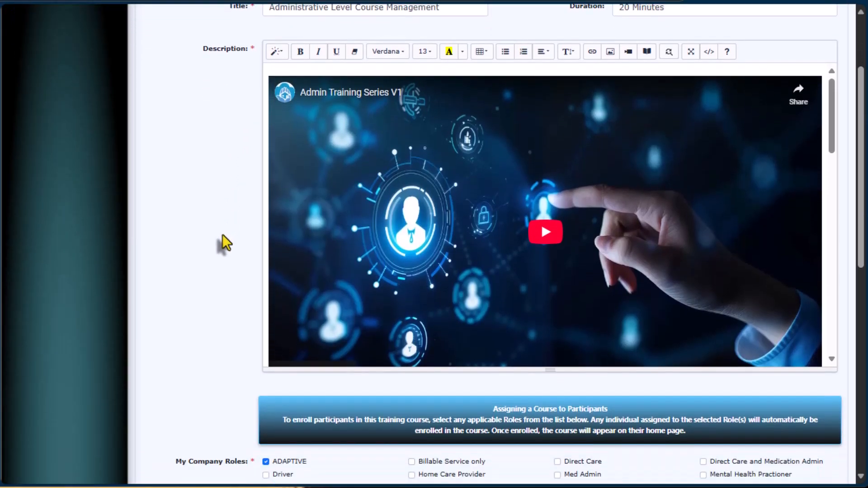
pyautogui.scroll(-2, 520, 194)
pyautogui.scroll(-6, 517, 209)
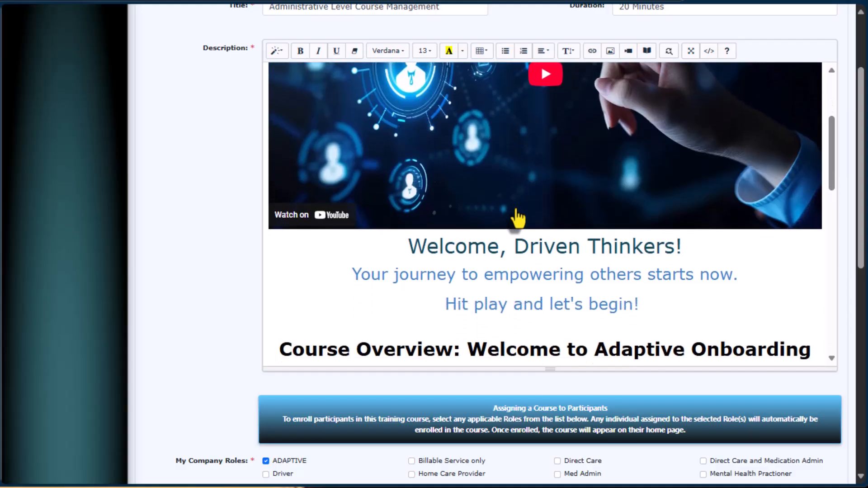
pyautogui.scroll(-5, 517, 212)
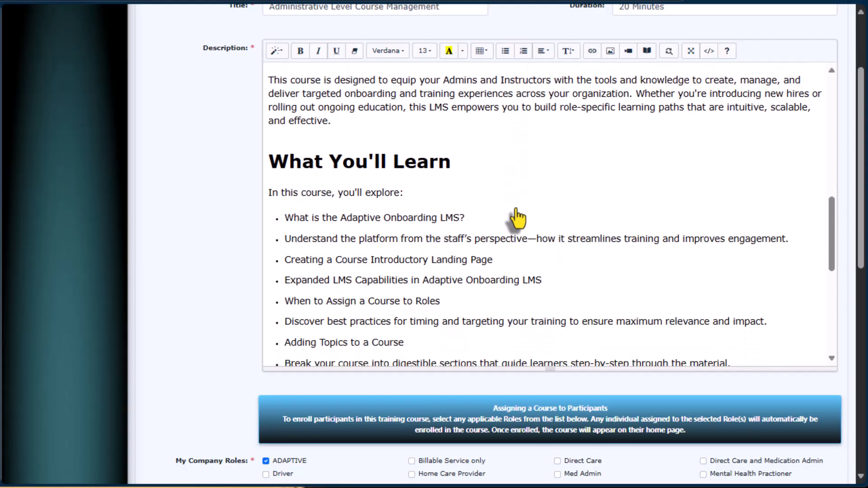
pyautogui.scroll(-3, 517, 217)
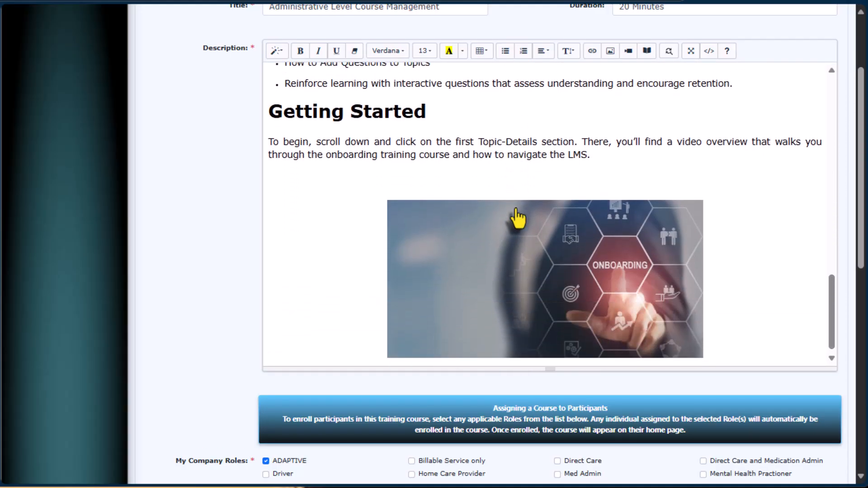
pyautogui.scroll(2, 136, 300)
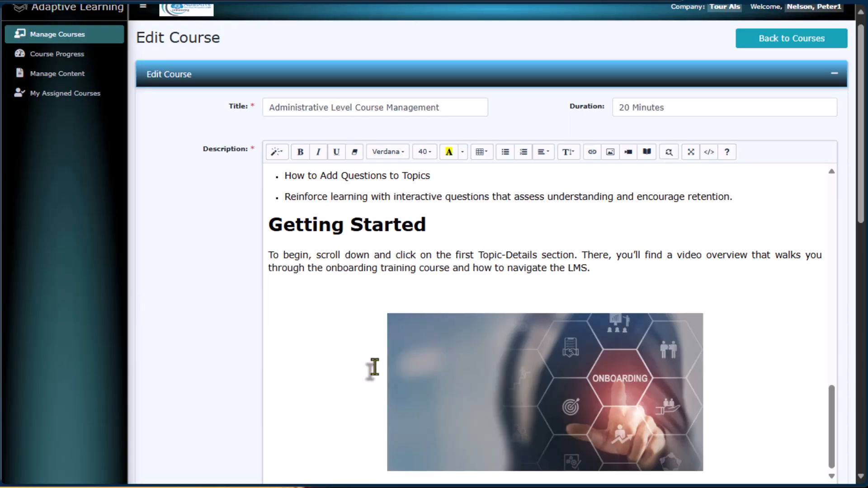
pyautogui.scroll(9, 374, 367)
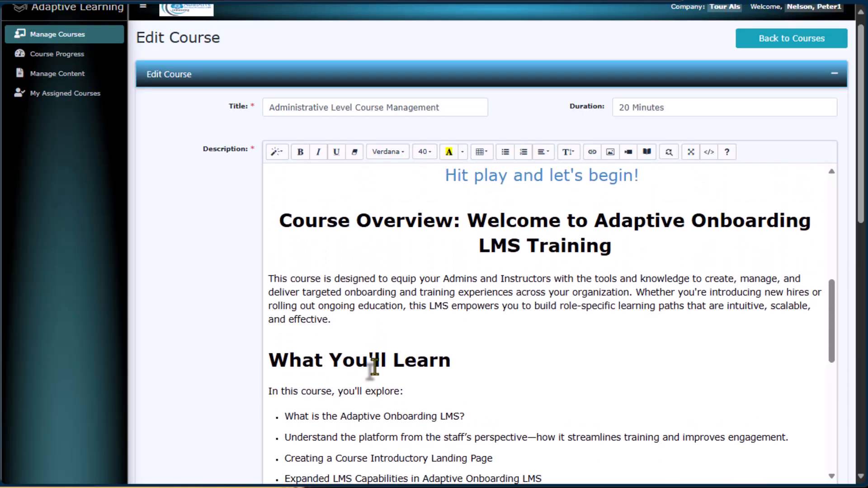
pyautogui.scroll(9, 375, 368)
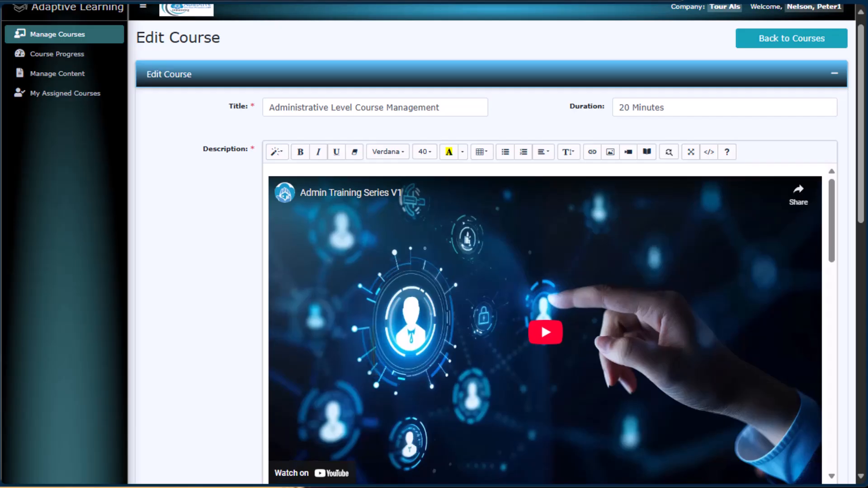
pyautogui.scroll(1, 375, 367)
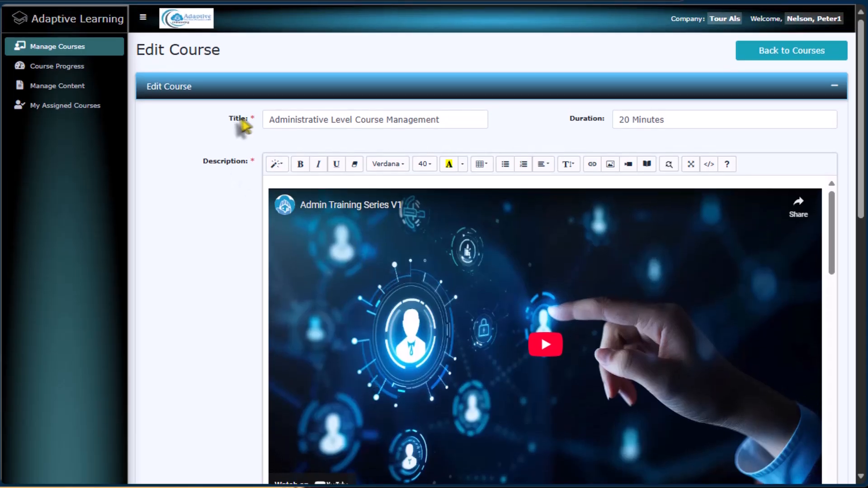
# Highlight the course's title and duration, and view the video insertion dialog without inserting a video.
pyautogui.tripleClick(269, 121)
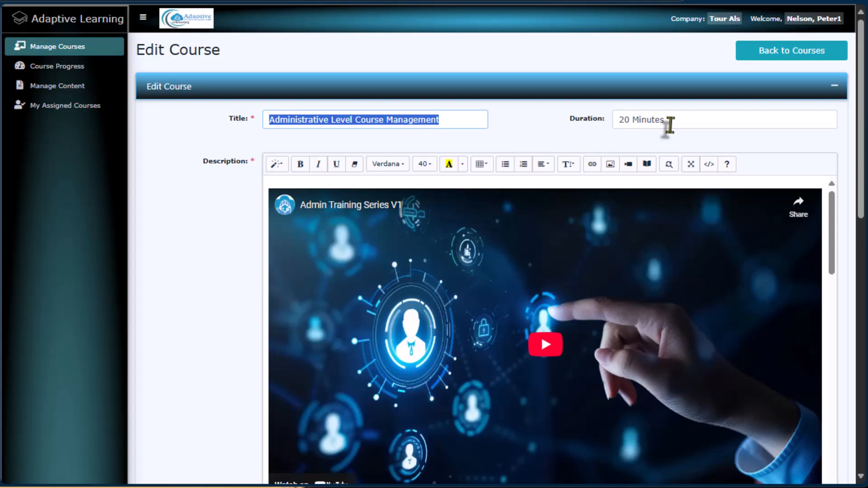
pyautogui.press('Tab')
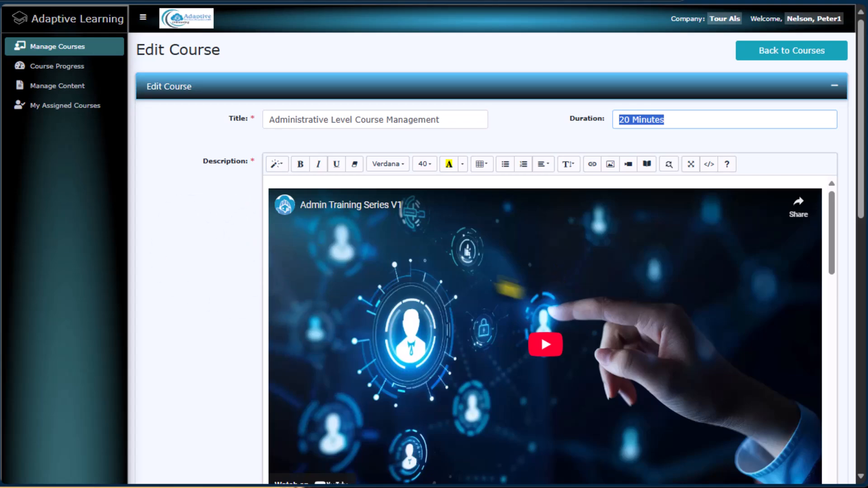
pyautogui.click(628, 165)
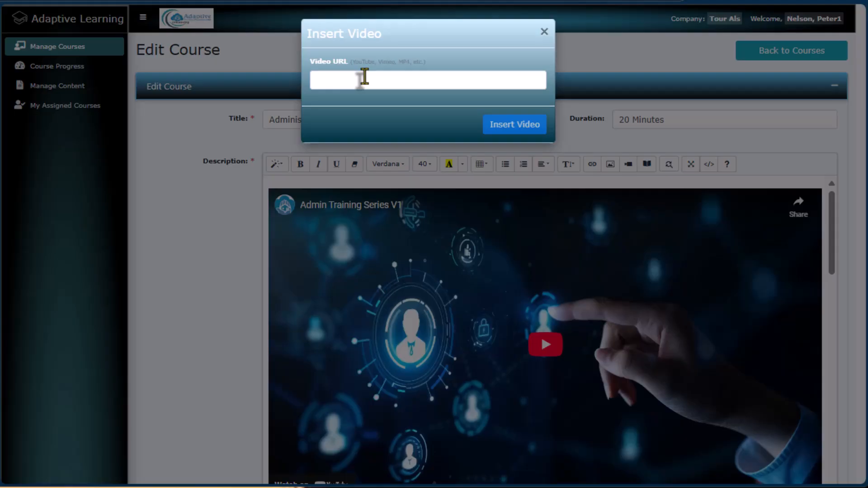
pyautogui.click(542, 35)
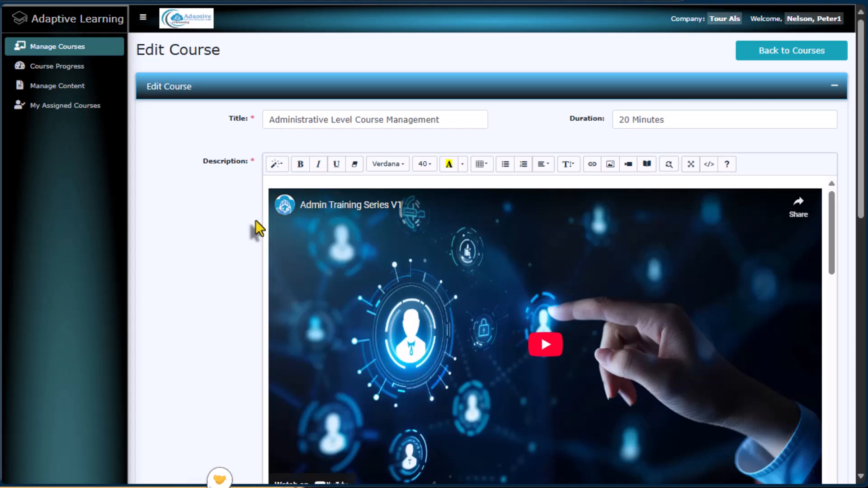
# Add a blank line above the video in the course description and enter the text "Enter Your Text".
pyautogui.press('Return')
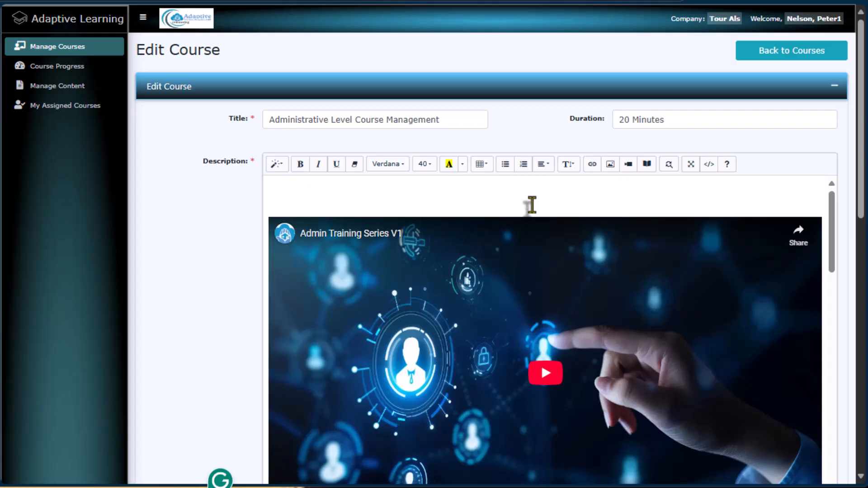
pyautogui.write('Enter Your Text')
# Review the description's welcome text, course overview, What You'll Learn list and Getting Started section below the video.
pyautogui.scroll(-7, 498, 312)
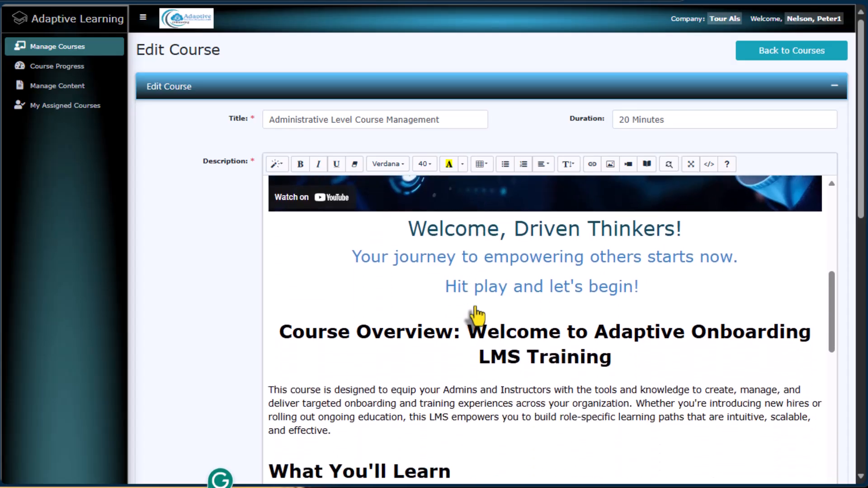
pyautogui.scroll(-1, 477, 314)
pyautogui.scroll(-1, 477, 314)
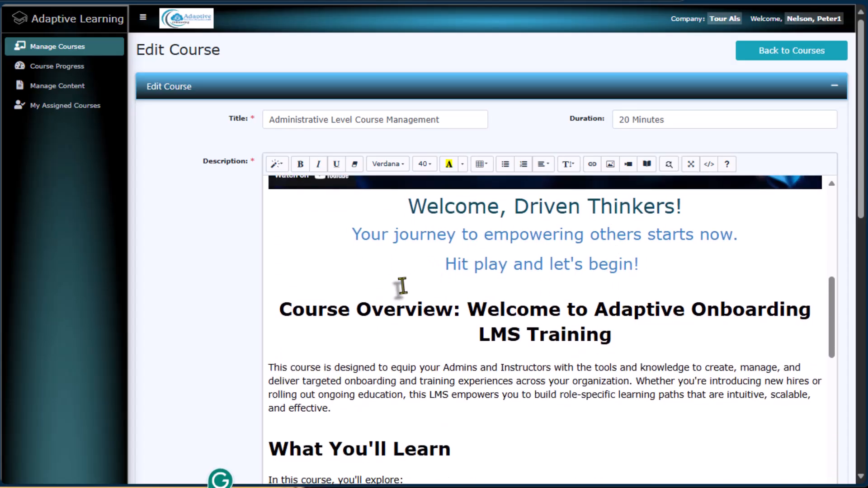
pyautogui.scroll(-9, 377, 298)
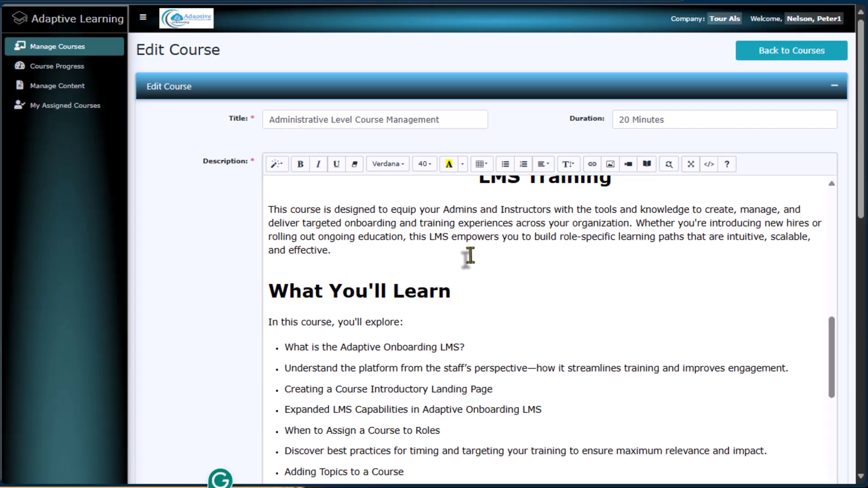
pyautogui.scroll(-5, 468, 267)
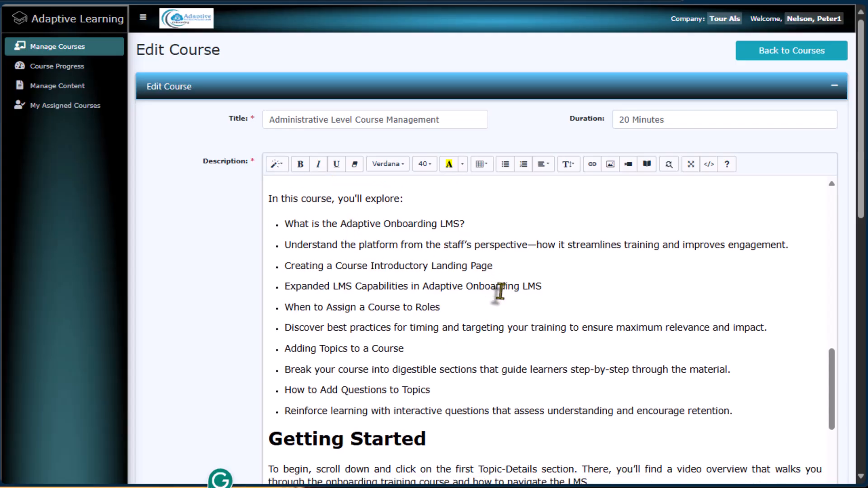
pyautogui.scroll(-7, 499, 291)
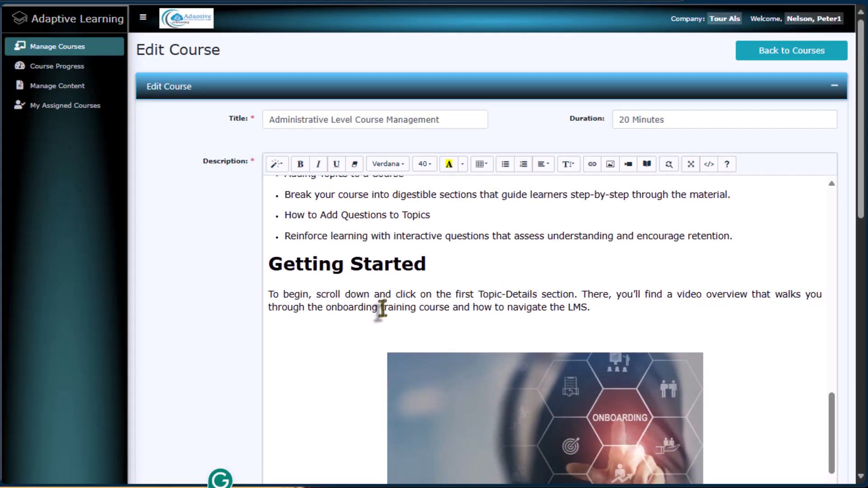
# Review the end of the description and the company role assignments, and save the course.
pyautogui.scroll(-1, 375, 312)
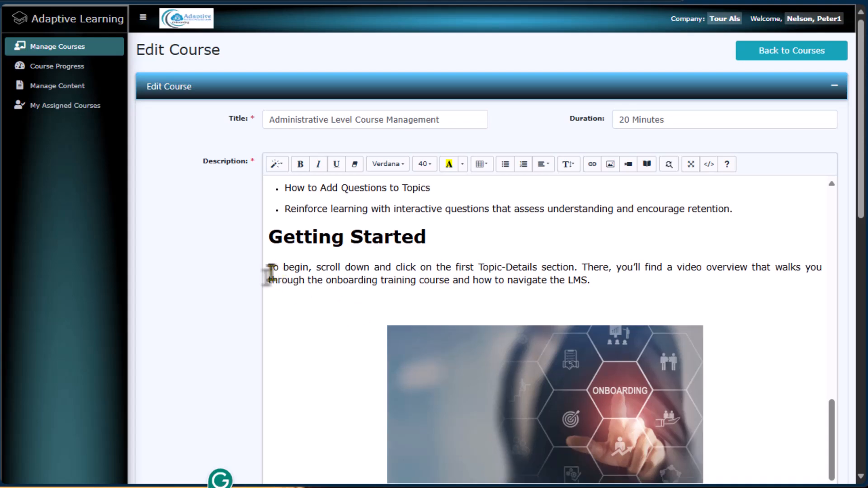
pyautogui.scroll(-8, 334, 110)
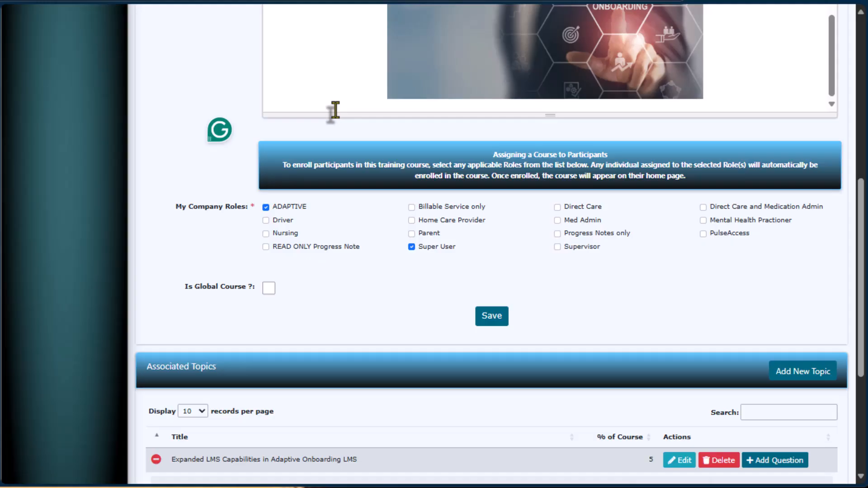
pyautogui.scroll(-1, 333, 115)
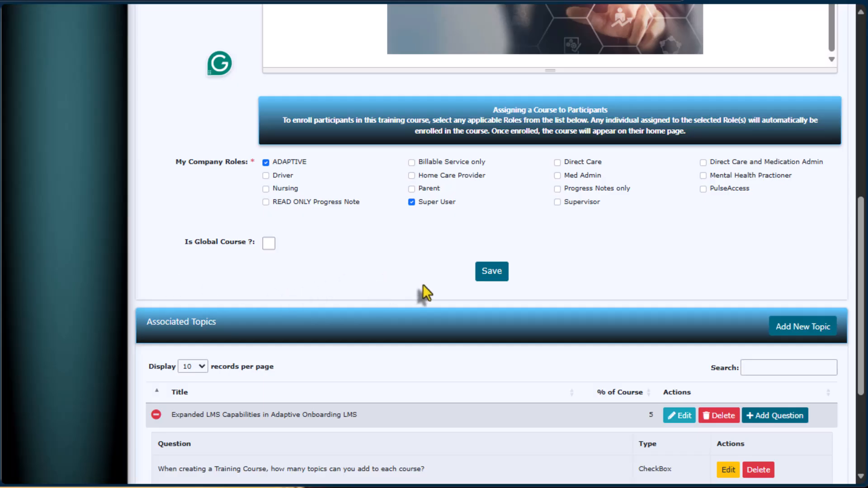
pyautogui.scroll(-1, 276, 197)
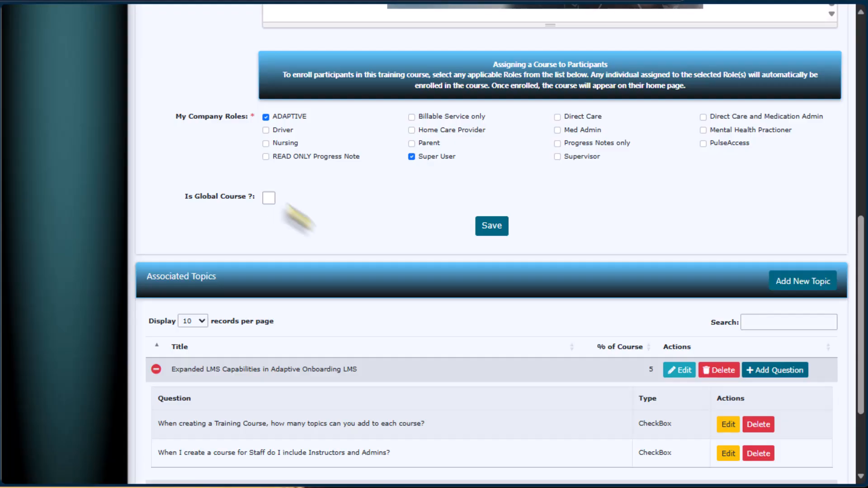
pyautogui.click(492, 226)
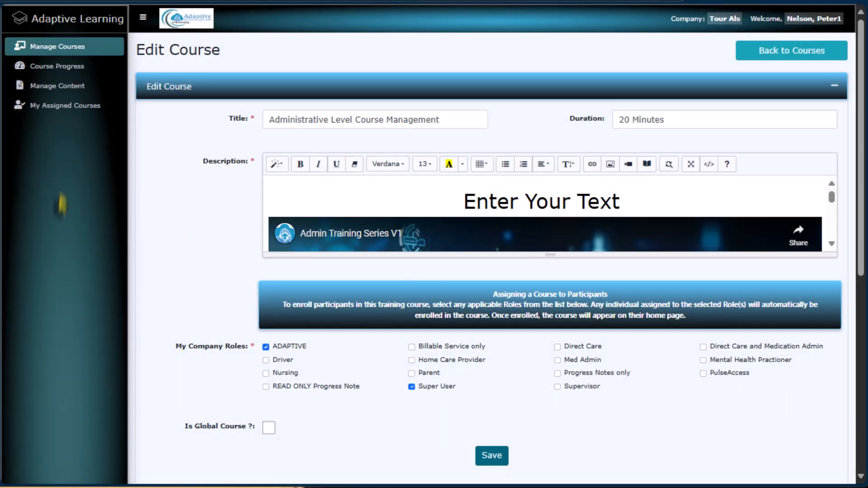
# Start the Administrative Level Course Management course from the assigned courses and highlight its "Enter Your Text" heading.
pyautogui.click(53, 114)
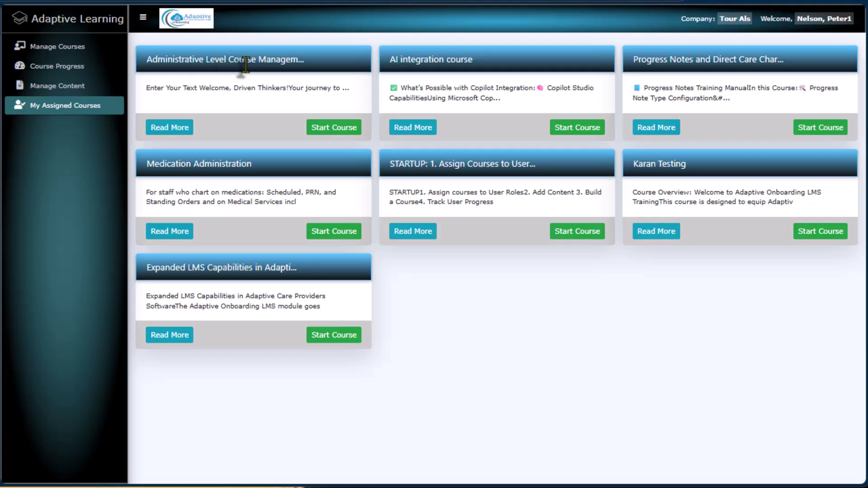
pyautogui.click(324, 129)
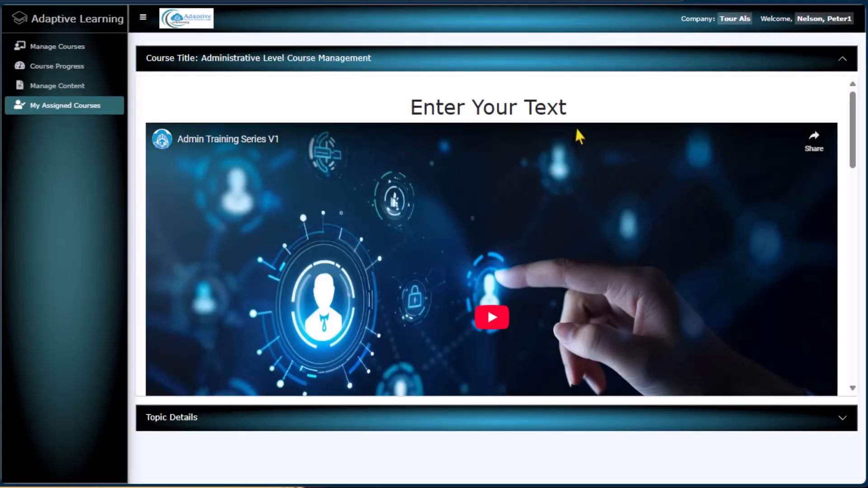
pyautogui.moveTo(573, 107); pyautogui.dragTo(409, 109)
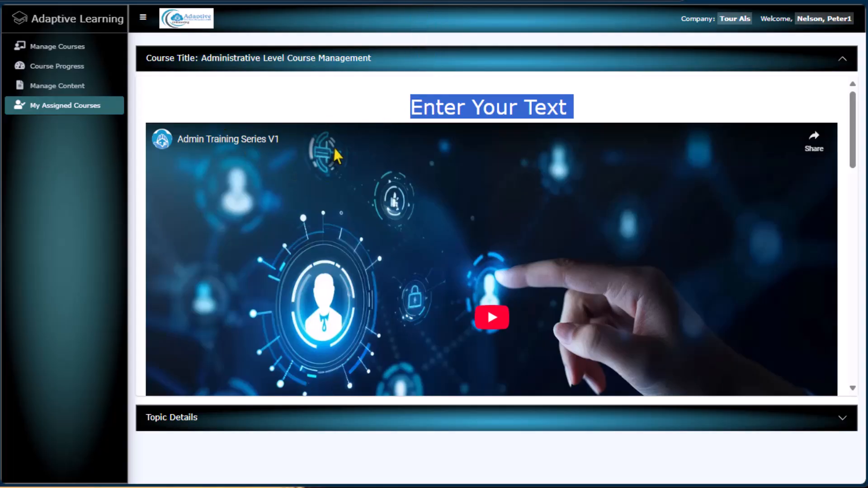
# Review the learner's view of the course description through the closing onboarding image, and view the course's topic details.
pyautogui.scroll(-1, 415, 207)
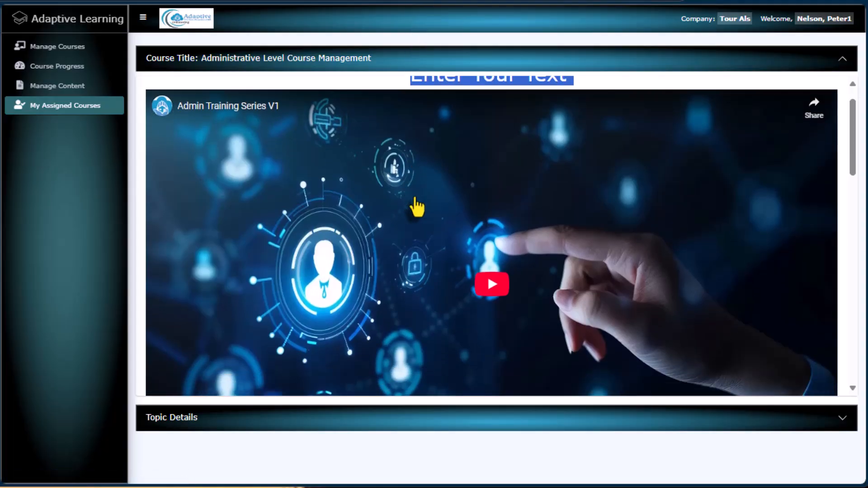
pyautogui.scroll(-5, 415, 207)
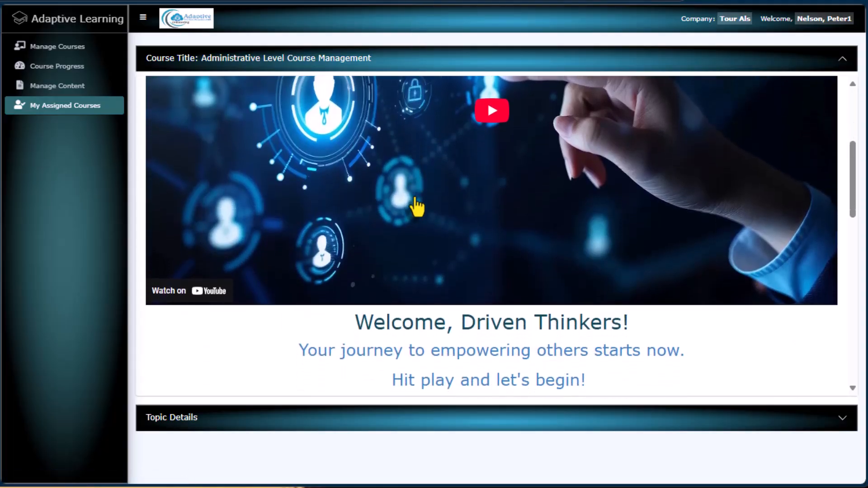
pyautogui.scroll(-13, 415, 207)
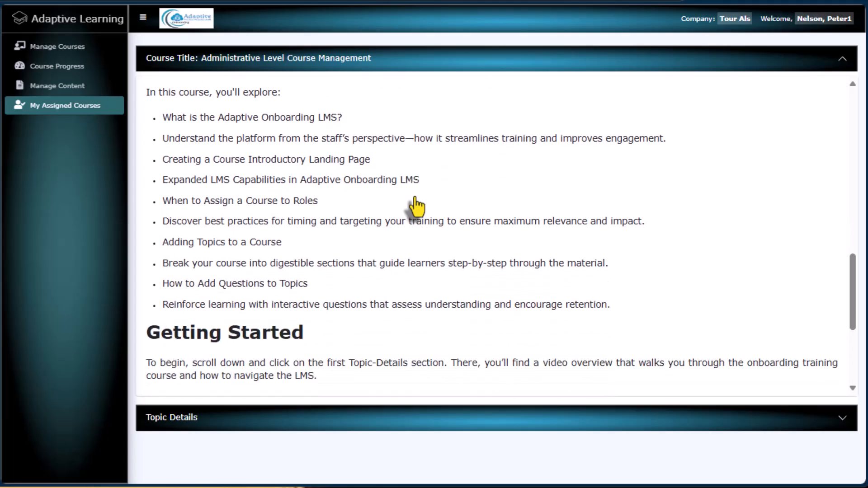
pyautogui.scroll(-6, 415, 207)
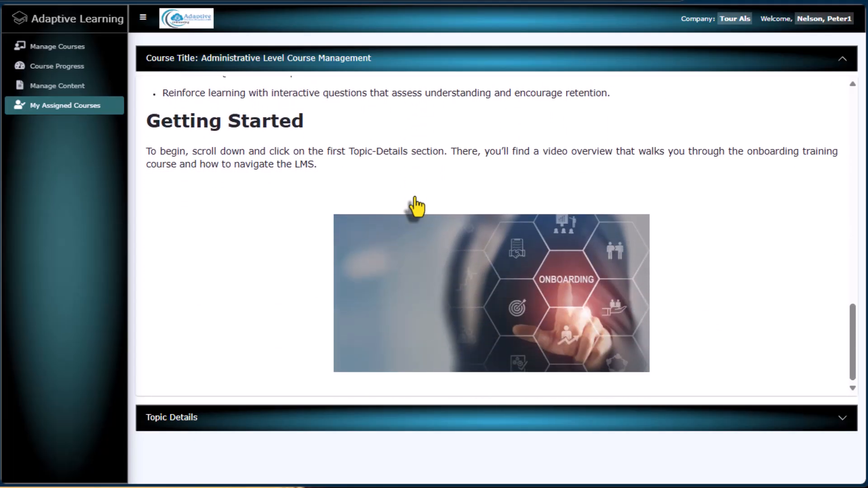
pyautogui.click(213, 418)
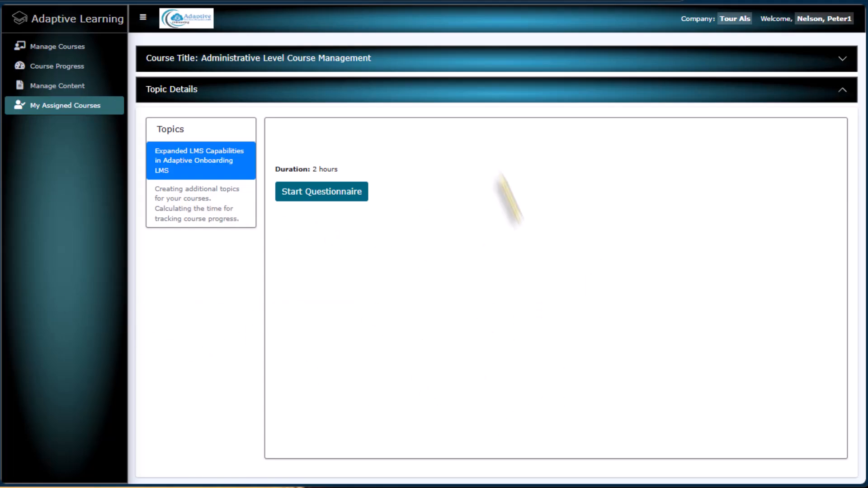
# Archive the Administrative Level Course Management course from the managed courses list.
pyautogui.click(60, 56)
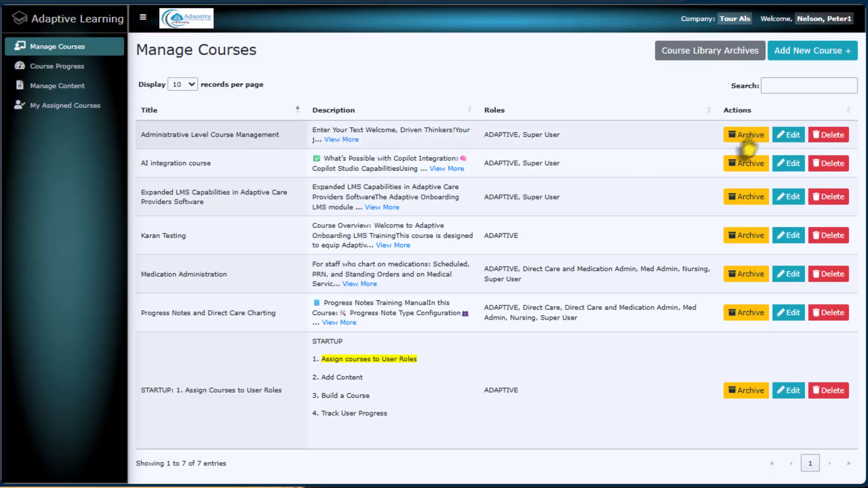
pyautogui.click(835, 138)
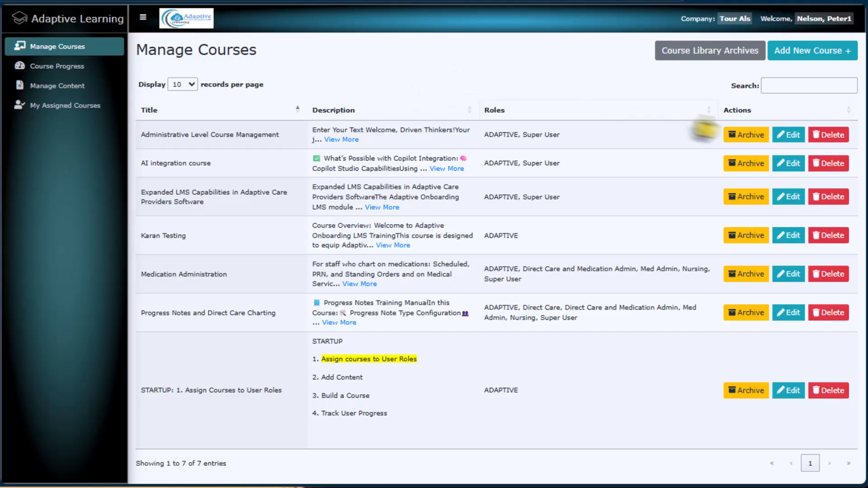
pyautogui.click(747, 136)
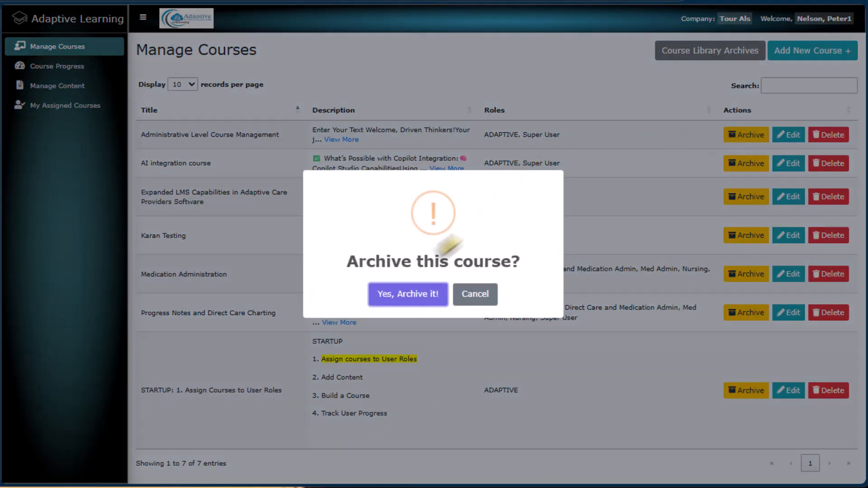
pyautogui.click(406, 307)
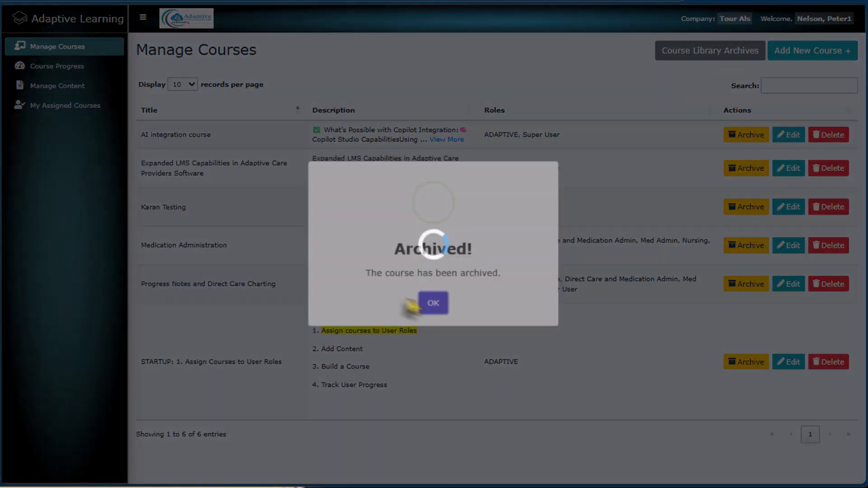
pyautogui.click(436, 315)
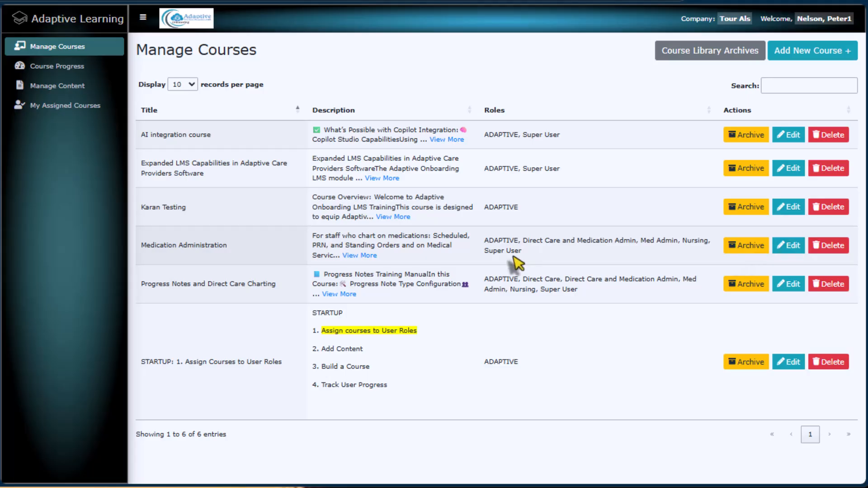
# Restore the Administrative Level Course Management course from the course library archives and return to the managed courses list.
pyautogui.click(683, 56)
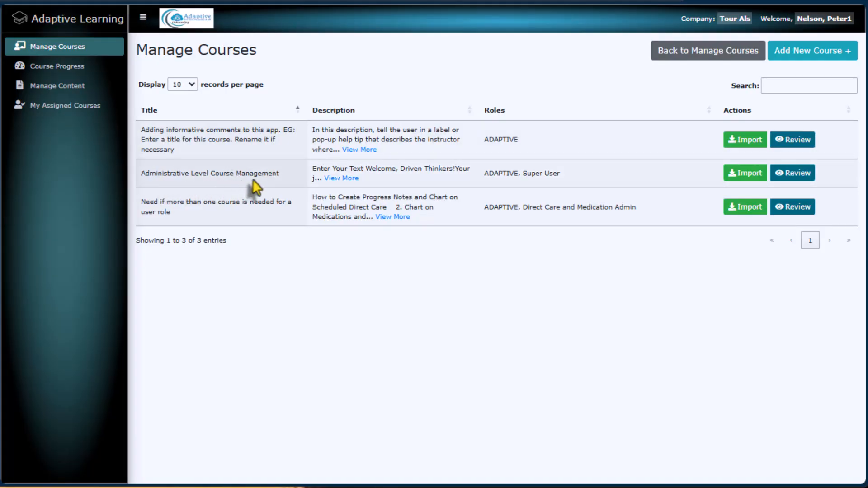
pyautogui.click(742, 176)
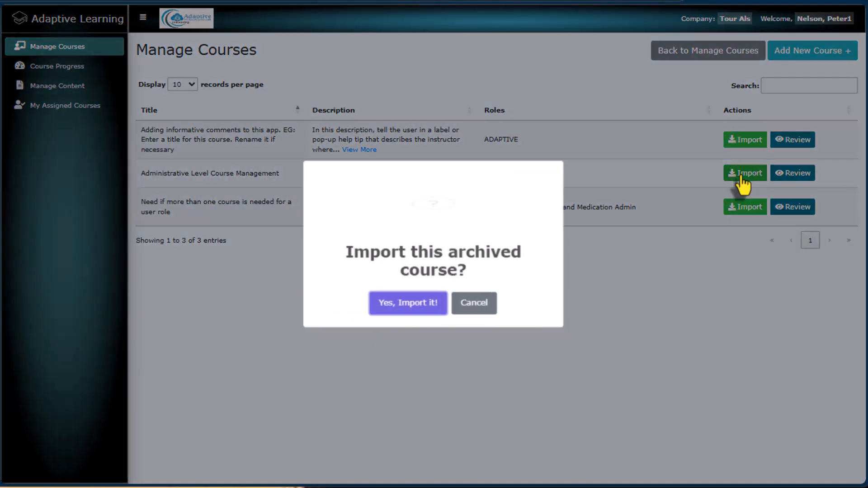
pyautogui.click(394, 312)
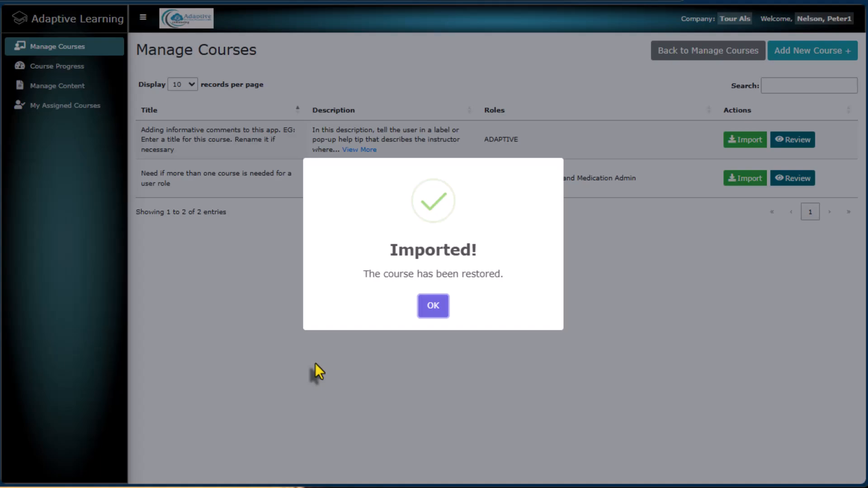
pyautogui.click(433, 308)
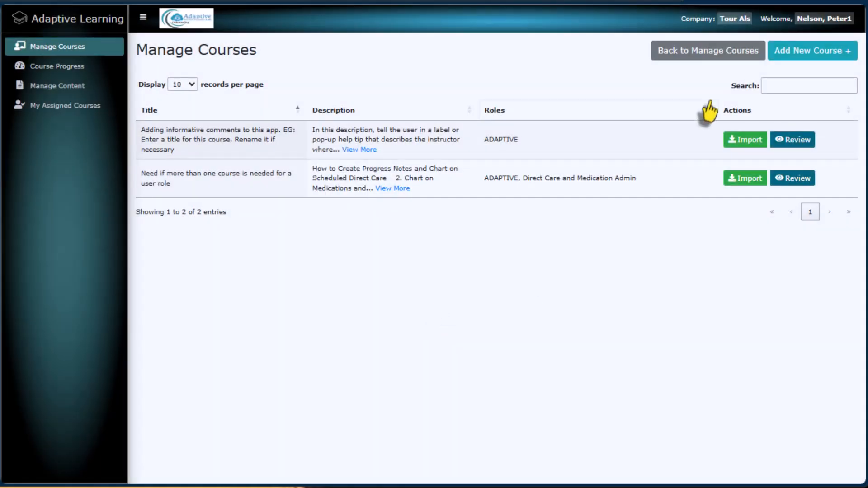
pyautogui.click(693, 51)
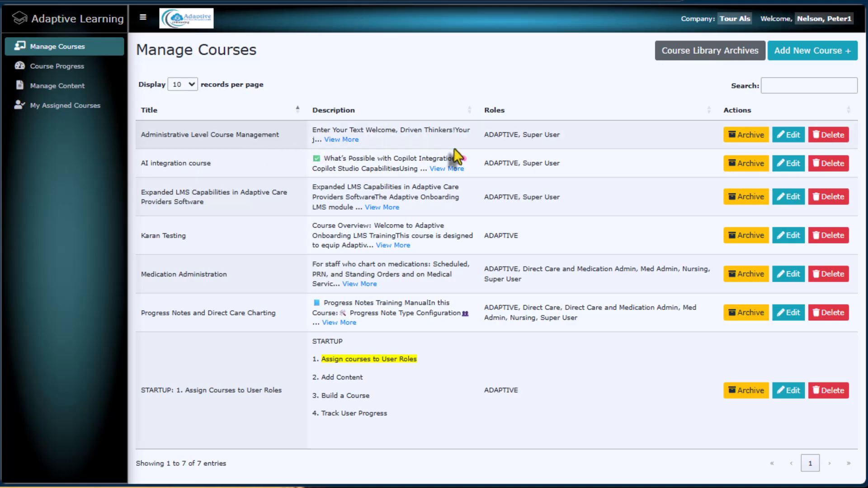
# Open the Administrative Level Course Management course for editing and view the blank new-topic form without adding a topic.
pyautogui.click(800, 52)
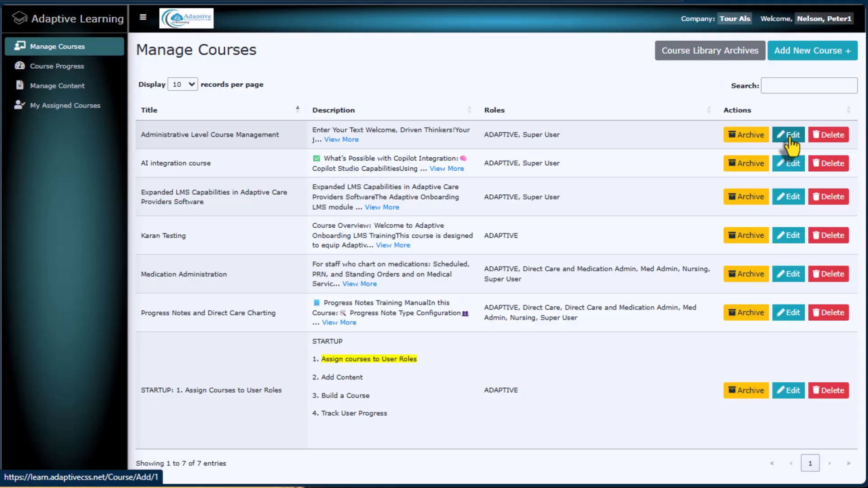
pyautogui.click(790, 135)
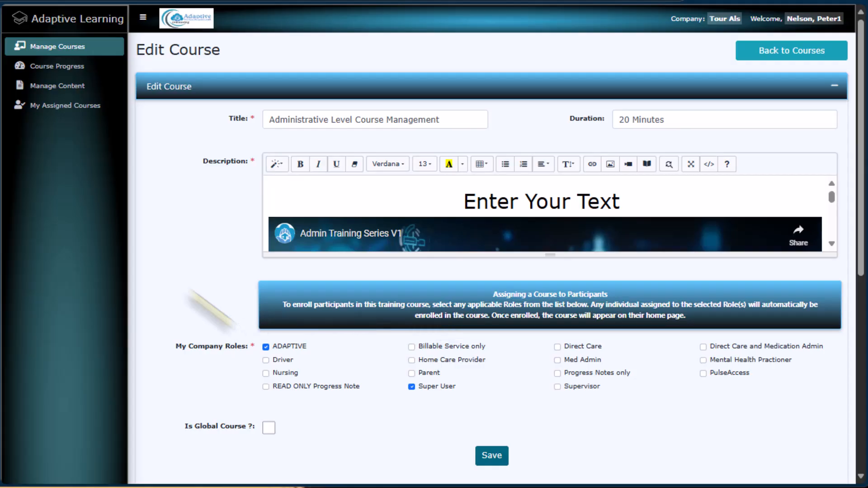
pyautogui.scroll(-2, 504, 308)
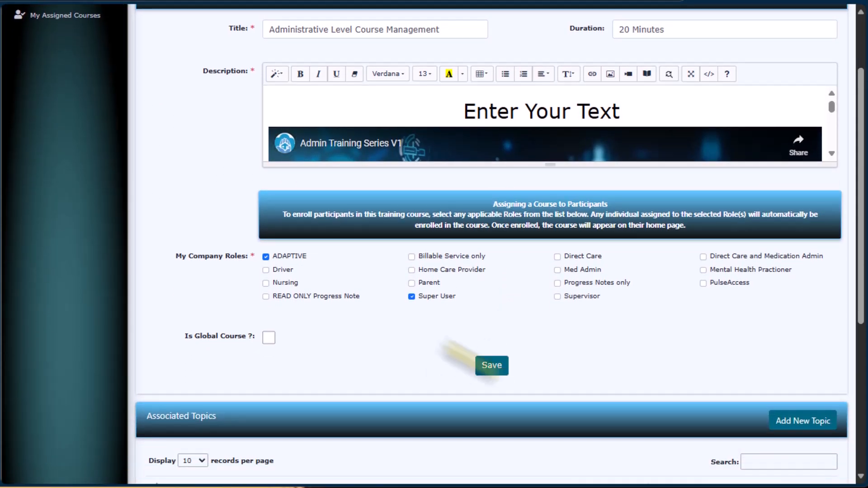
pyautogui.scroll(-5, 244, 194)
pyautogui.scroll(-1, 213, 132)
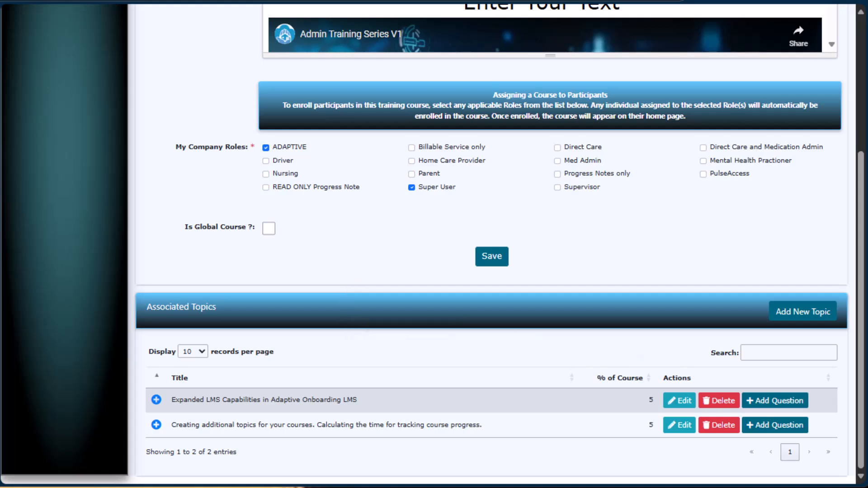
pyautogui.click(798, 318)
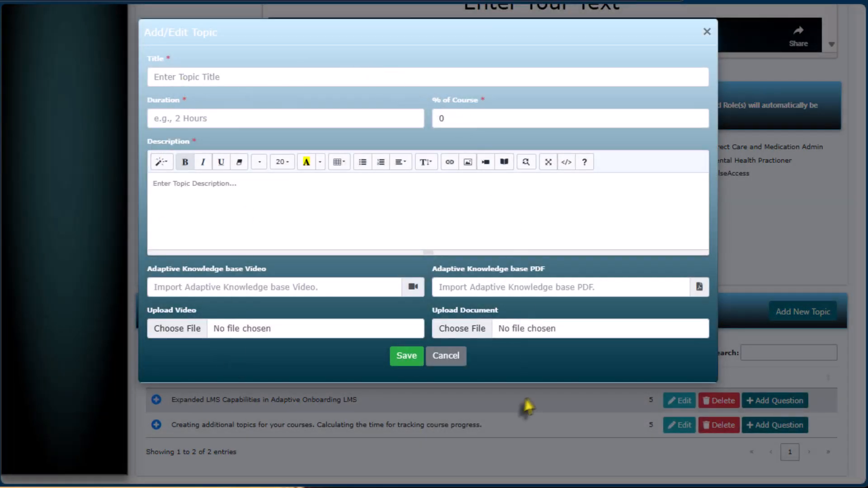
pyautogui.click(438, 361)
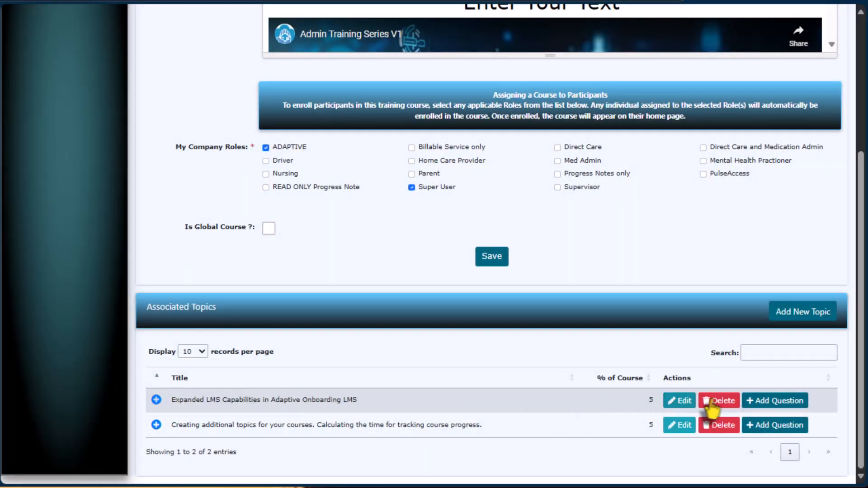
# Open the topic "Expanded LMS Capabilities in Adaptive Onboarding LMS" for editing and highlight its title and percentage of course.
pyautogui.click(681, 401)
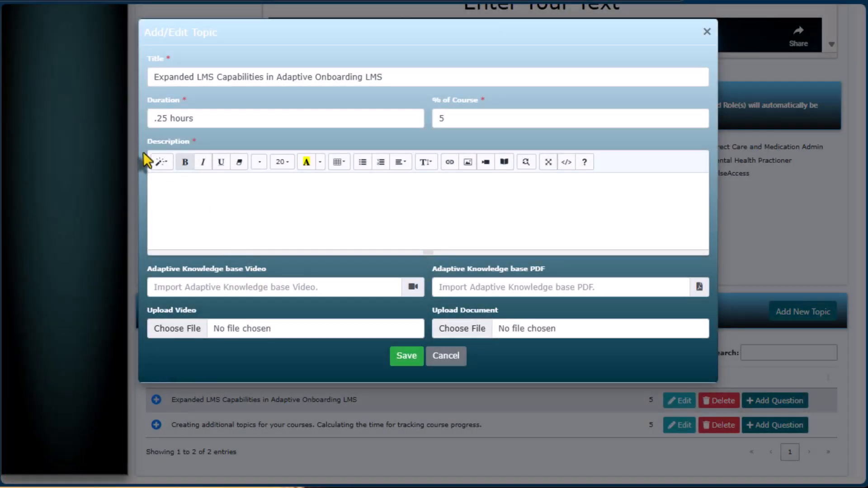
pyautogui.moveTo(155, 76); pyautogui.dragTo(384, 78)
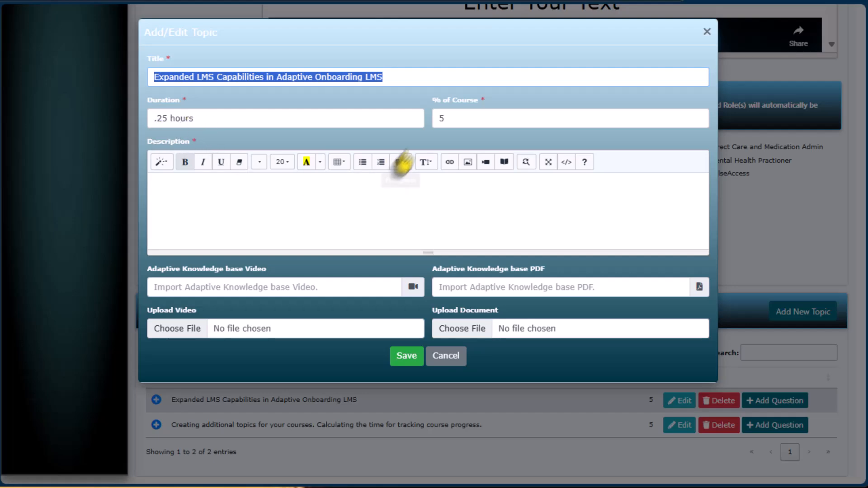
pyautogui.click(439, 118)
pyautogui.moveTo(439, 118); pyautogui.dragTo(407, 127)
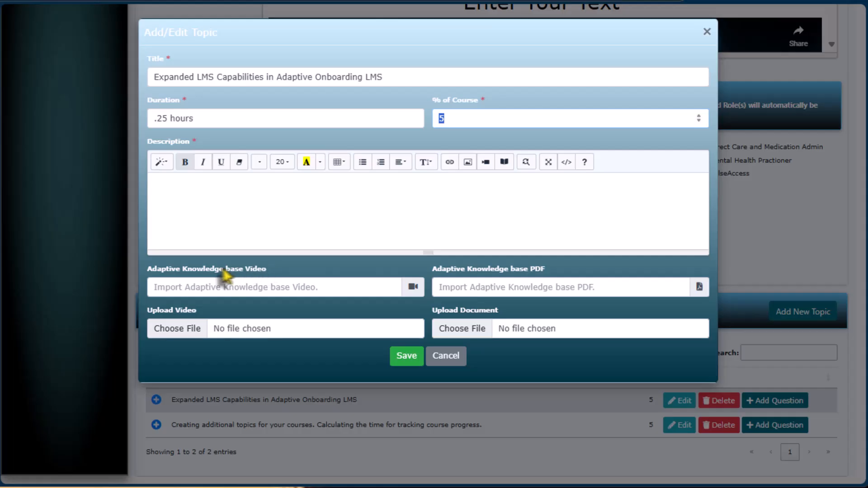
# Attach the video file "Log in to Adaptive.mp4" to the topic and save it.
pyautogui.click(171, 329)
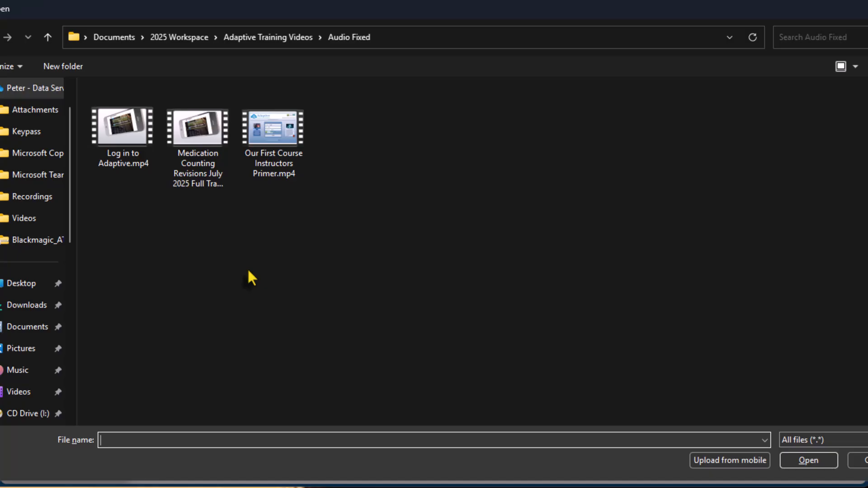
pyautogui.doubleClick(123, 136)
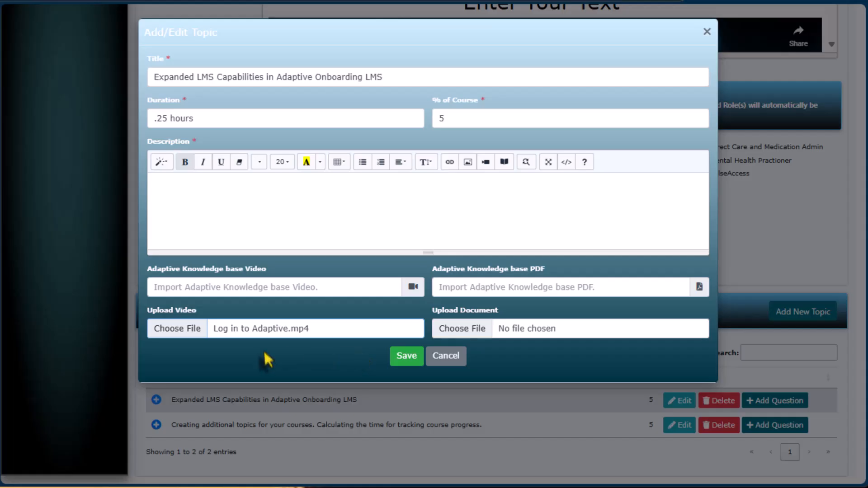
pyautogui.click(404, 356)
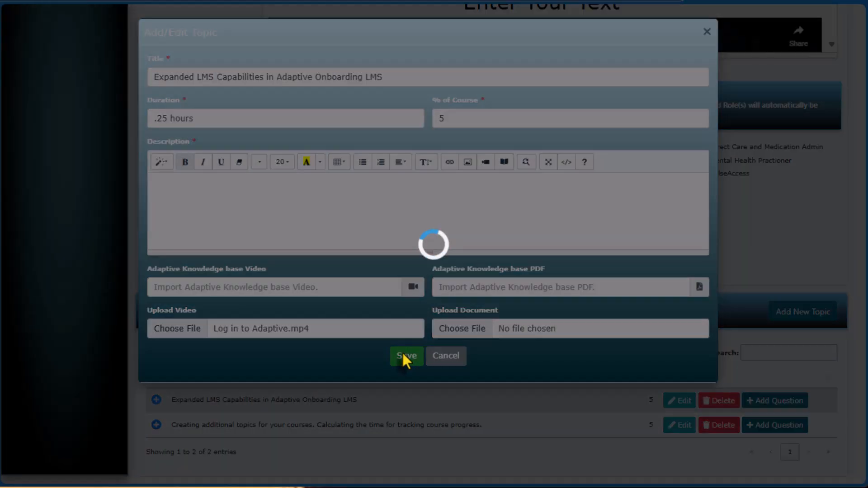
# Start the Administrative Level Course Management course from the assigned courses and view the content of both its topics.
pyautogui.click(428, 297)
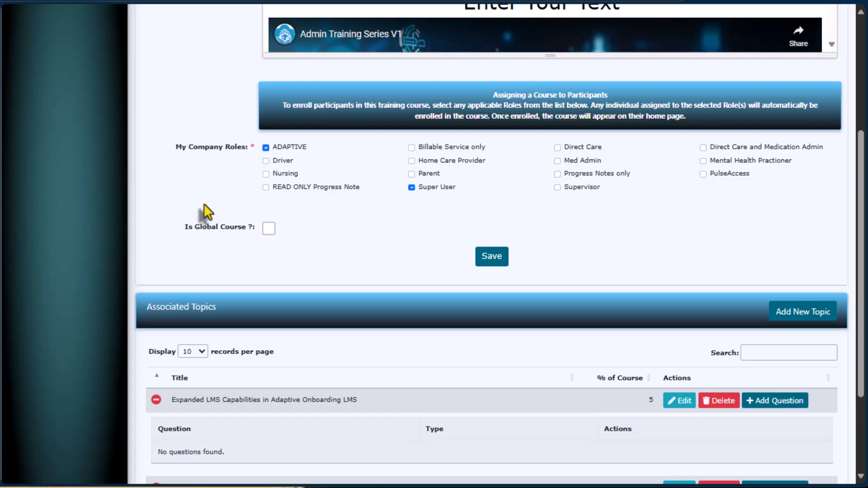
pyautogui.scroll(5, 204, 204)
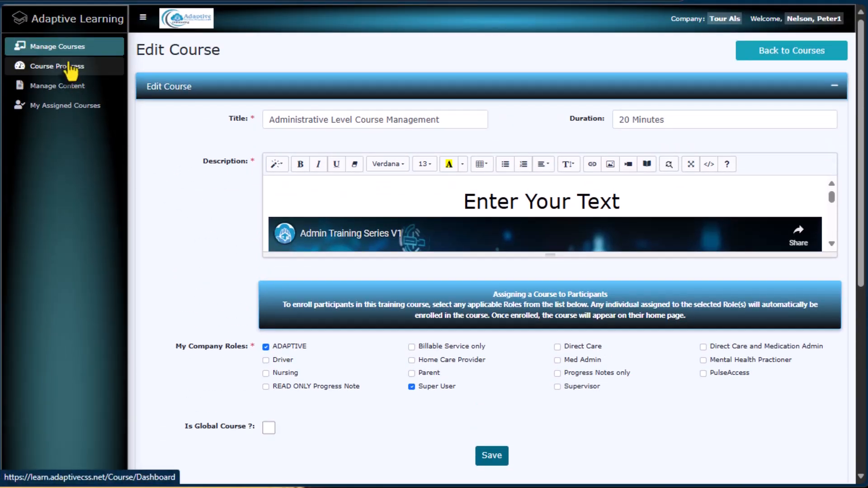
pyautogui.click(71, 109)
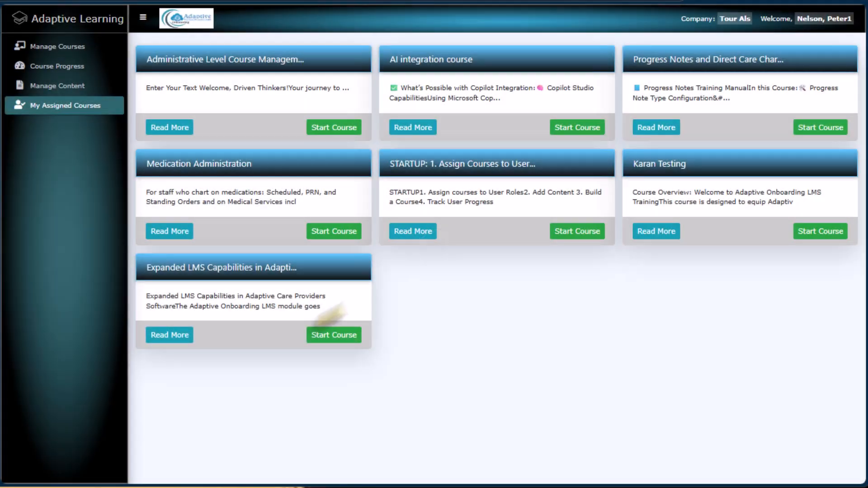
pyautogui.click(337, 131)
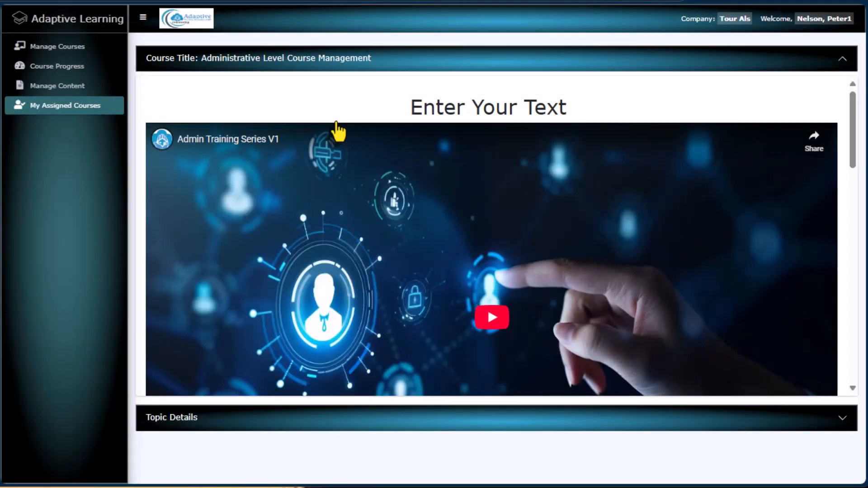
pyautogui.scroll(-5, 542, 265)
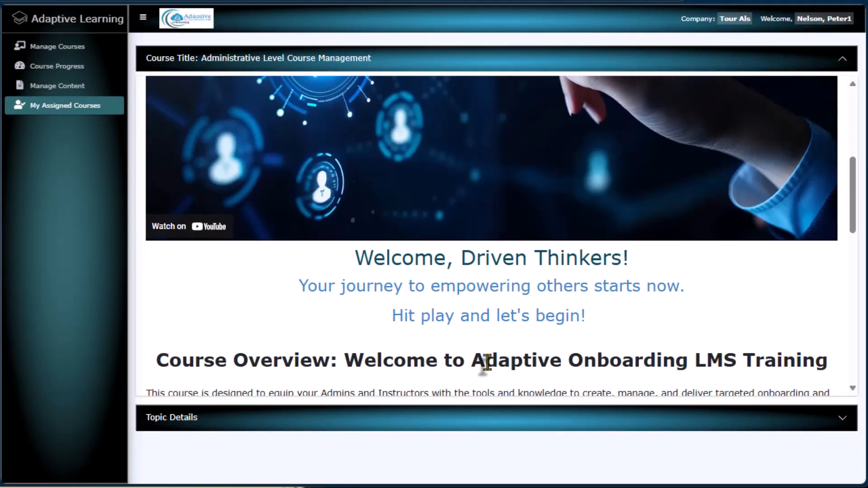
pyautogui.scroll(-1, 478, 430)
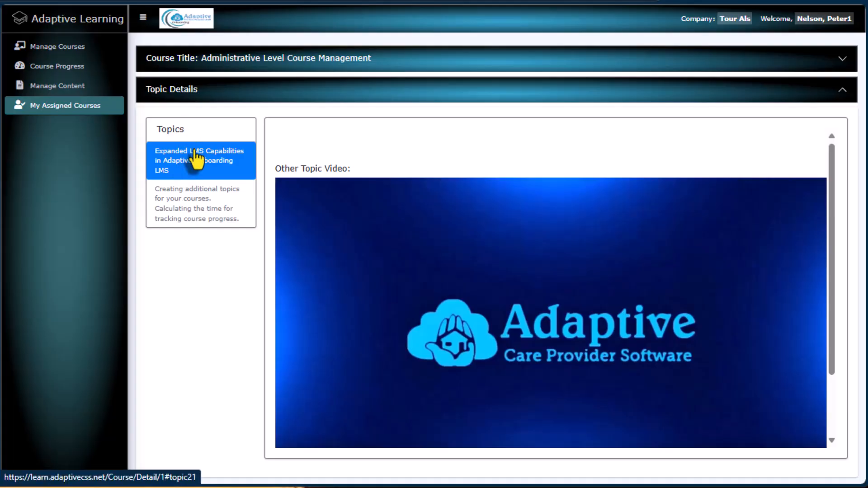
pyautogui.click(205, 213)
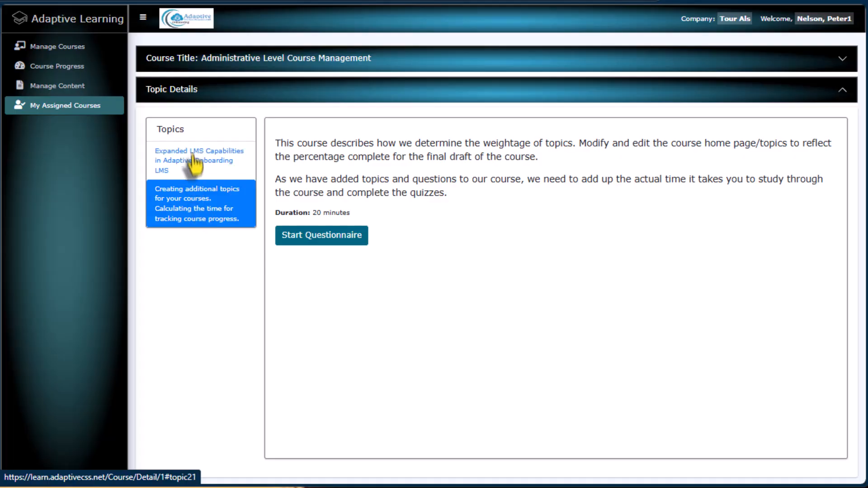
pyautogui.click(194, 155)
# Return to the managed courses and open the course's topic "Expanded LMS Capabilities in Adaptive Onboarding LMS" for editing.
pyautogui.click(67, 47)
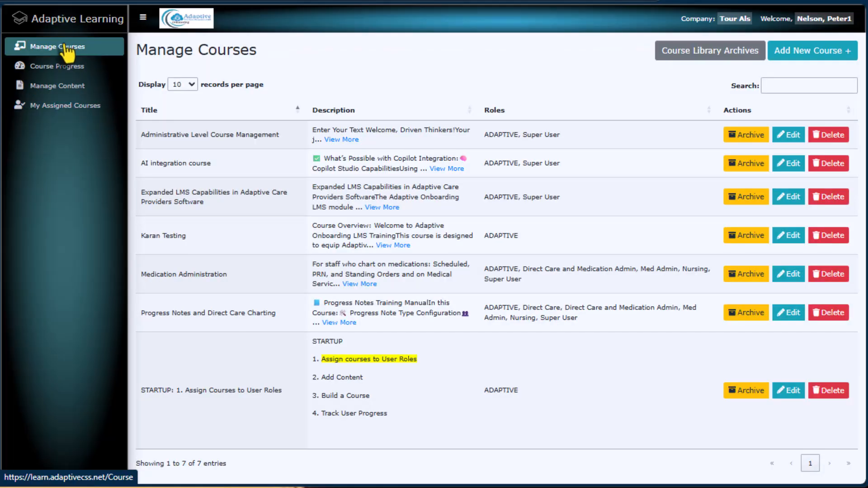
pyautogui.click(789, 134)
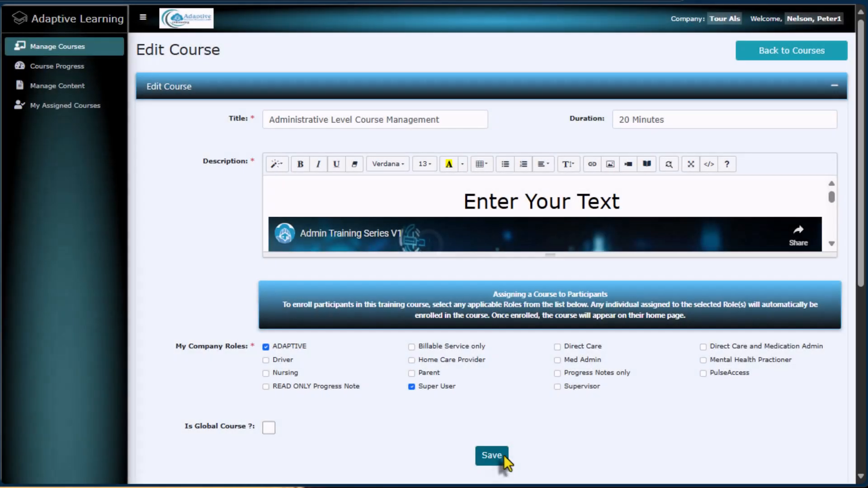
pyautogui.scroll(-6, 420, 339)
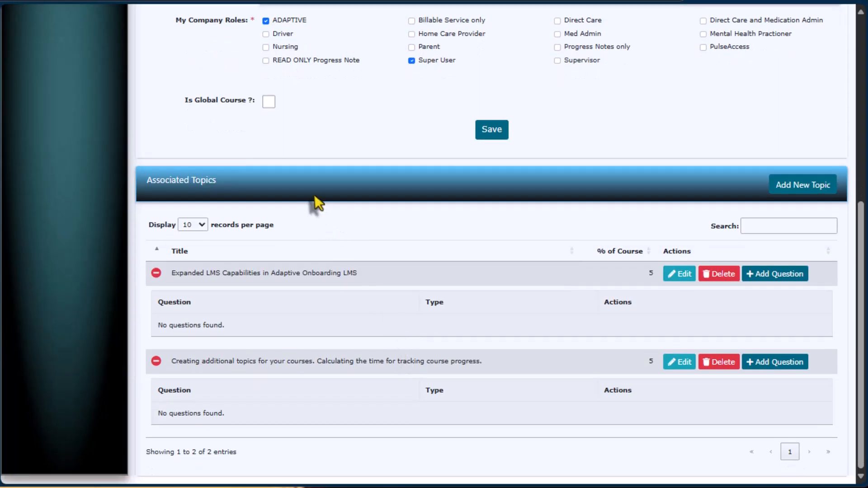
pyautogui.click(677, 273)
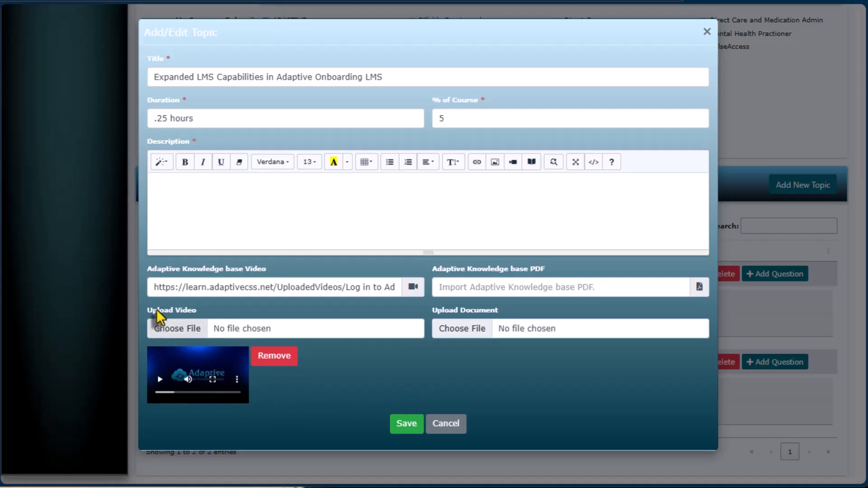
# Remove the topic's uploaded video and import the Sticky Video from the Support Library as its knowledge base video.
pyautogui.click(274, 355)
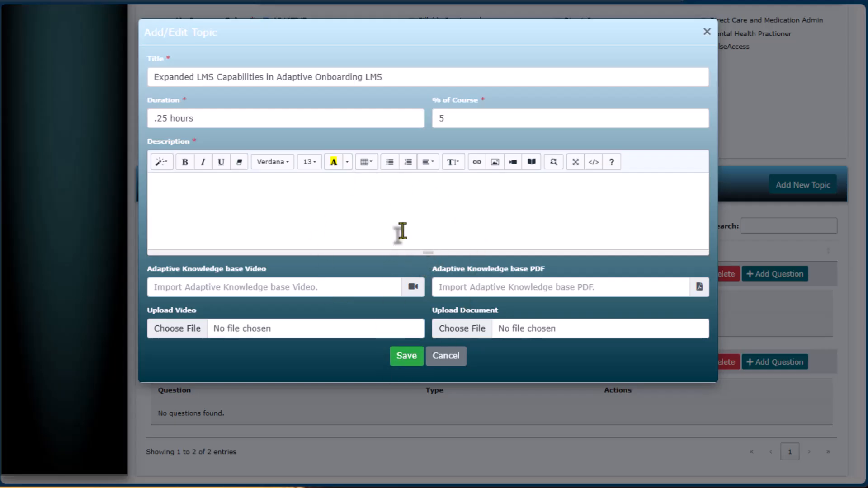
pyautogui.click(413, 288)
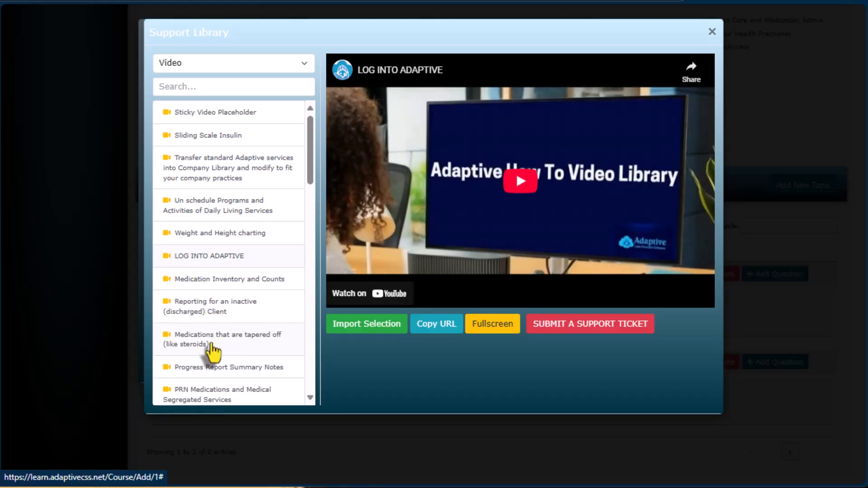
pyautogui.click(356, 335)
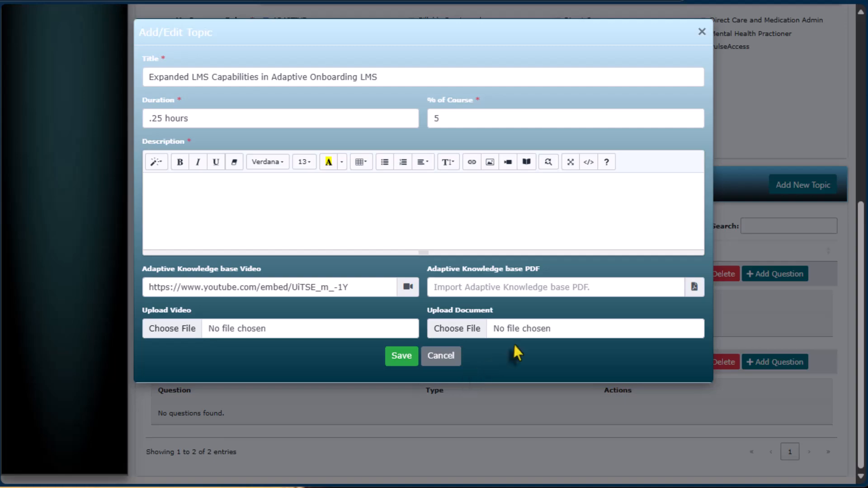
# Preview several Support Library documents, import Sticky PDF as the topic's knowledge base PDF, and save the topic.
pyautogui.click(461, 333)
pyautogui.click(696, 288)
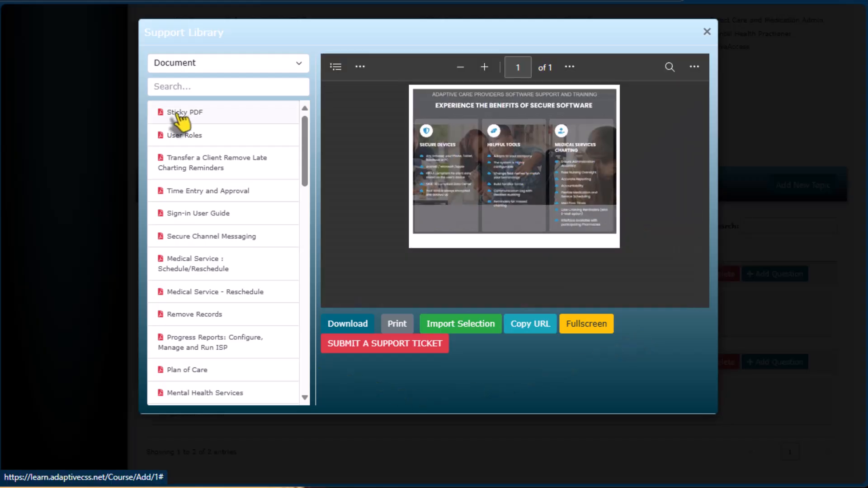
pyautogui.click(175, 116)
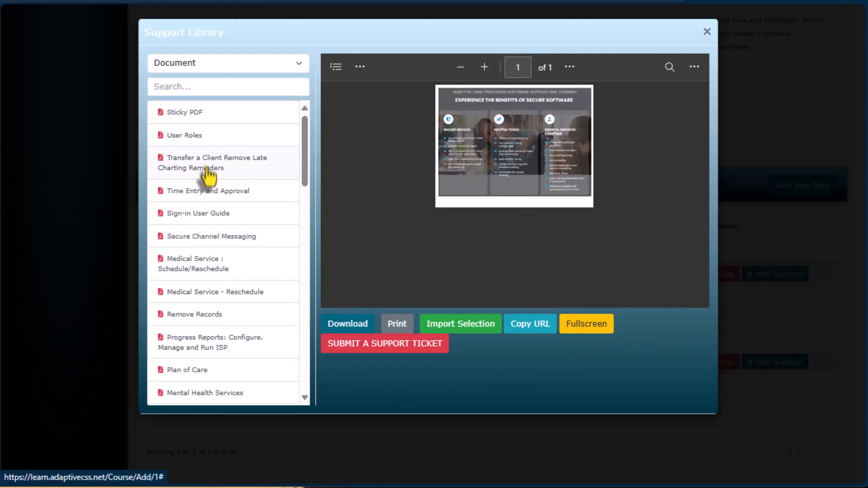
pyautogui.click(208, 191)
pyautogui.click(204, 237)
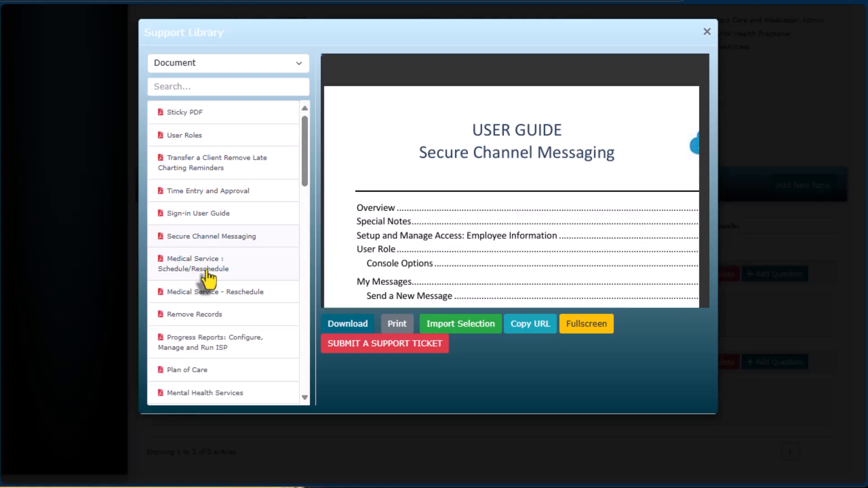
pyautogui.click(205, 271)
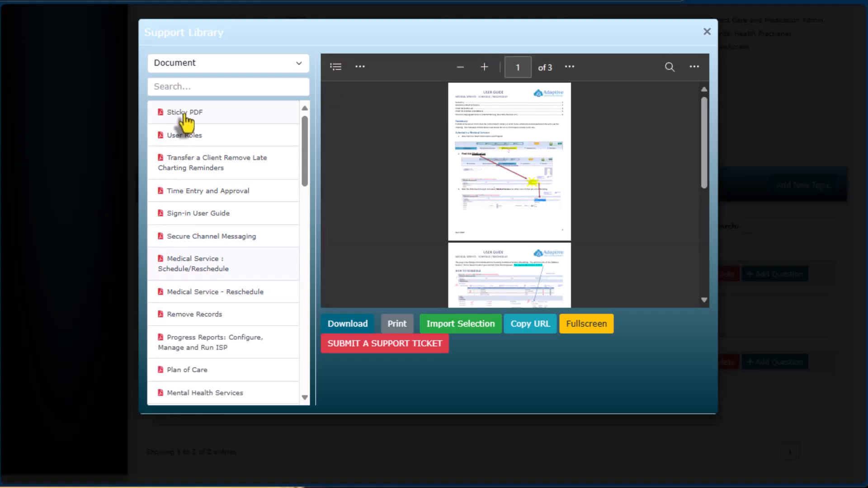
pyautogui.click(181, 113)
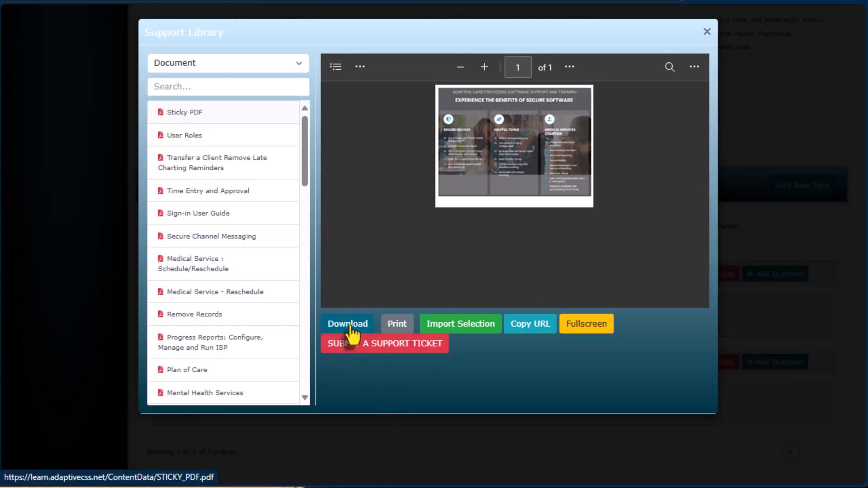
pyautogui.click(448, 328)
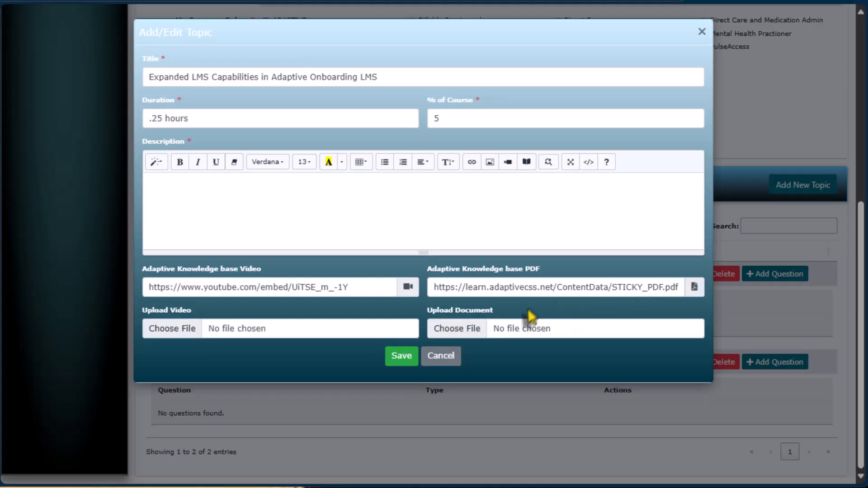
pyautogui.click(401, 357)
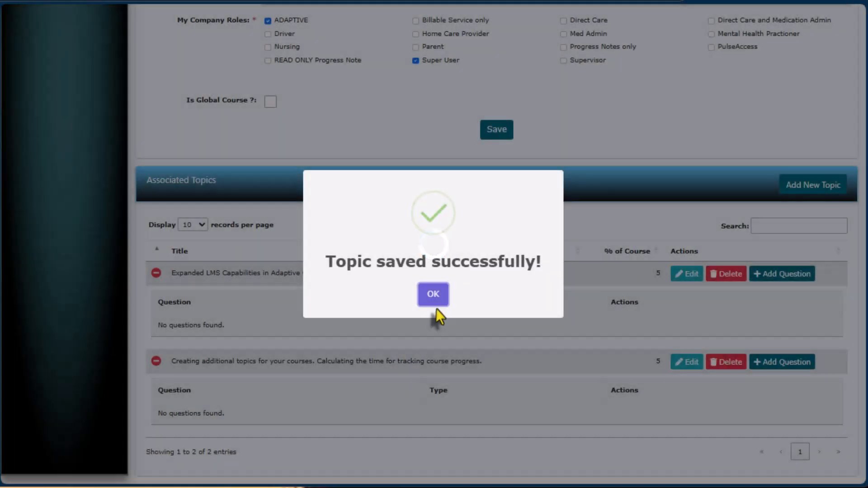
pyautogui.click(437, 302)
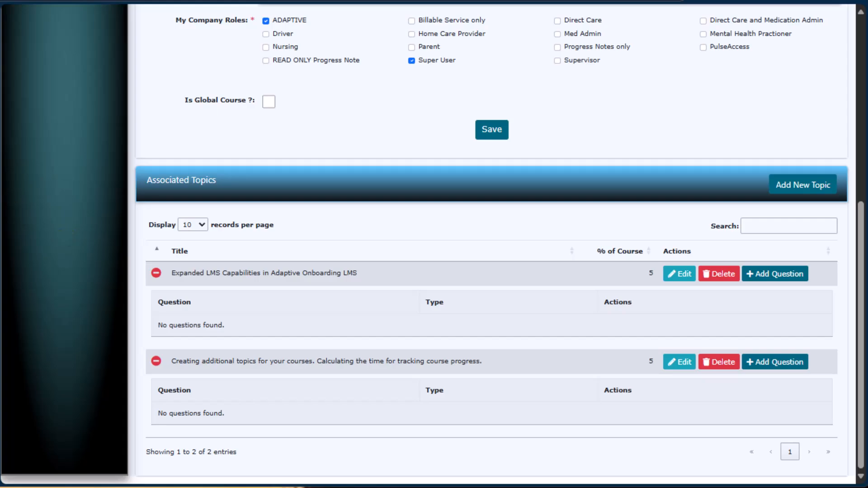
# Start the Administrative Level Course Management course again from the assigned courses and open its topic details.
pyautogui.scroll(7, 94, 157)
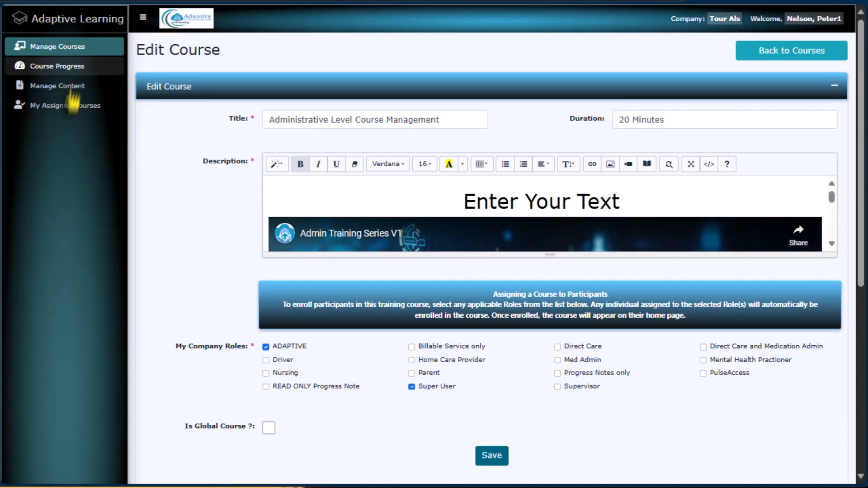
pyautogui.click(64, 109)
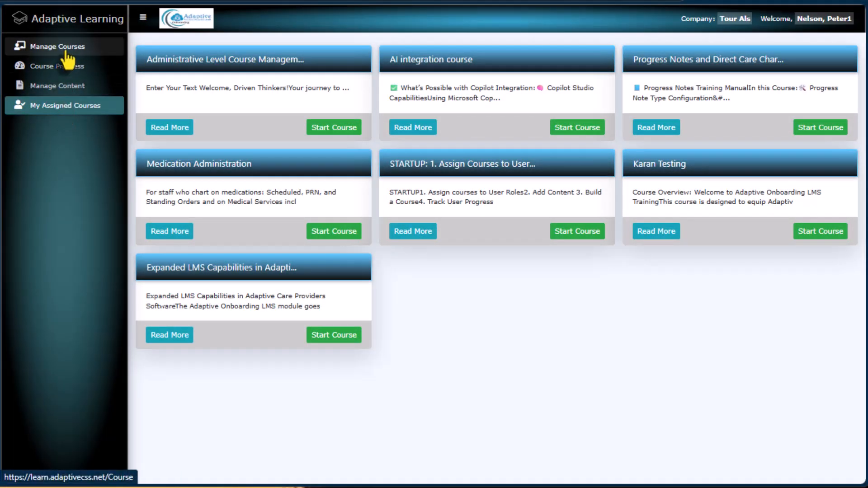
pyautogui.click(333, 128)
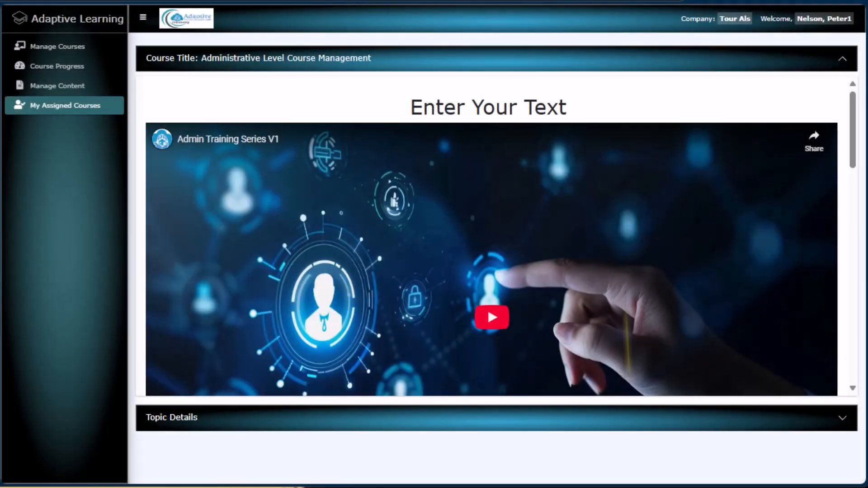
pyautogui.scroll(-2, 562, 393)
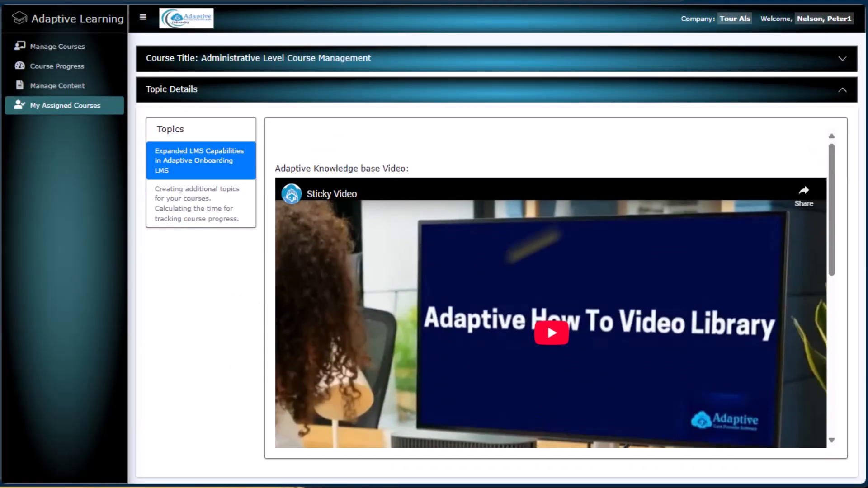
# Look through the knowledge base video and embedded PDF in the topic "Expanded LMS Capabilities in Adaptive Onboarding LMS".
pyautogui.scroll(-3, 581, 241)
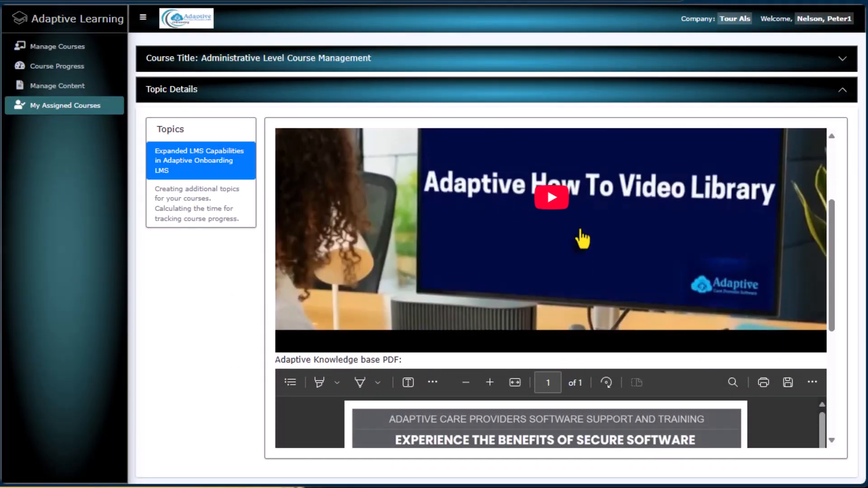
pyautogui.scroll(-5, 582, 238)
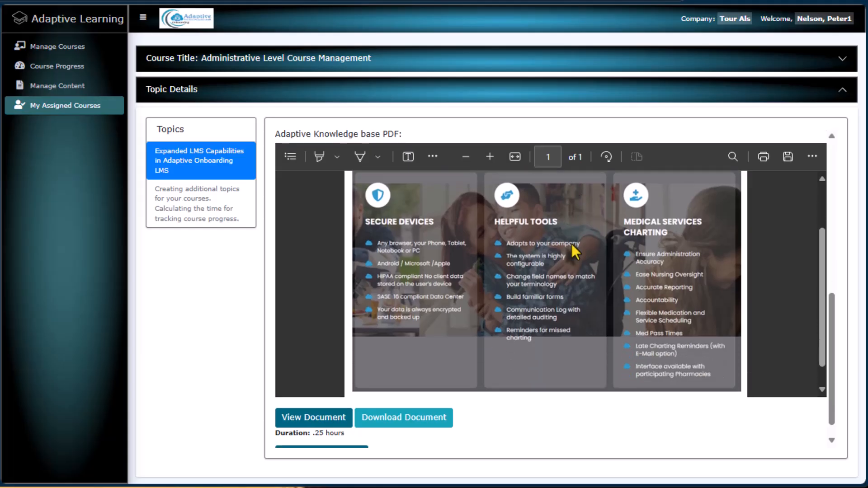
pyautogui.scroll(-2, 570, 299)
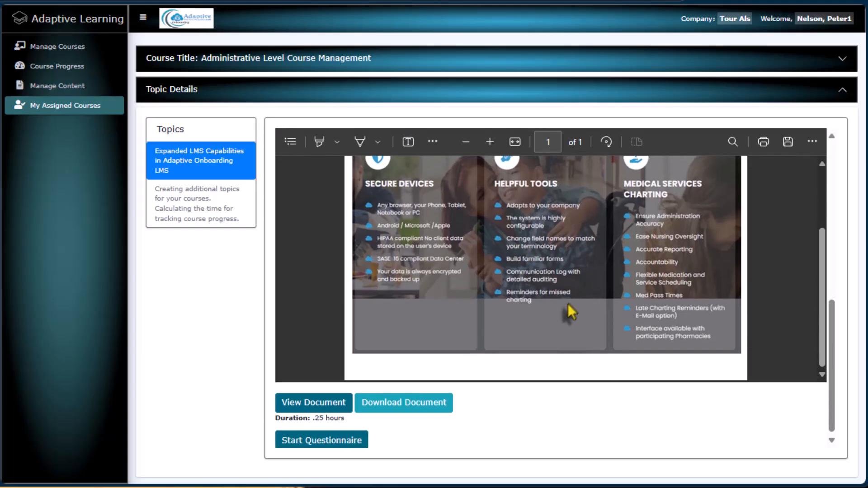
pyautogui.scroll(3, 566, 305)
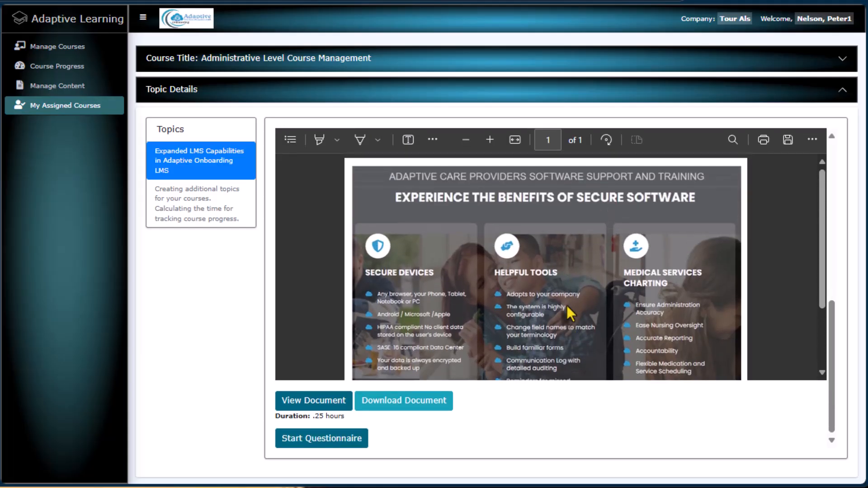
pyautogui.scroll(1, 325, 346)
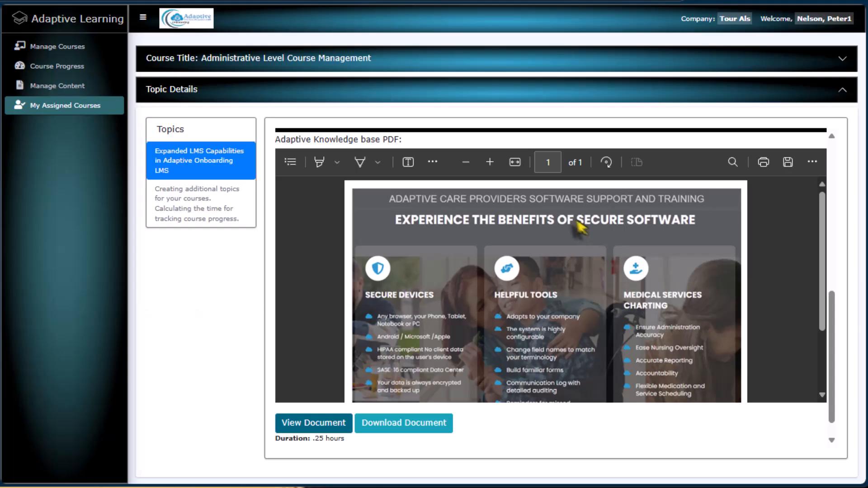
pyautogui.moveTo(834, 309); pyautogui.dragTo(835, 194)
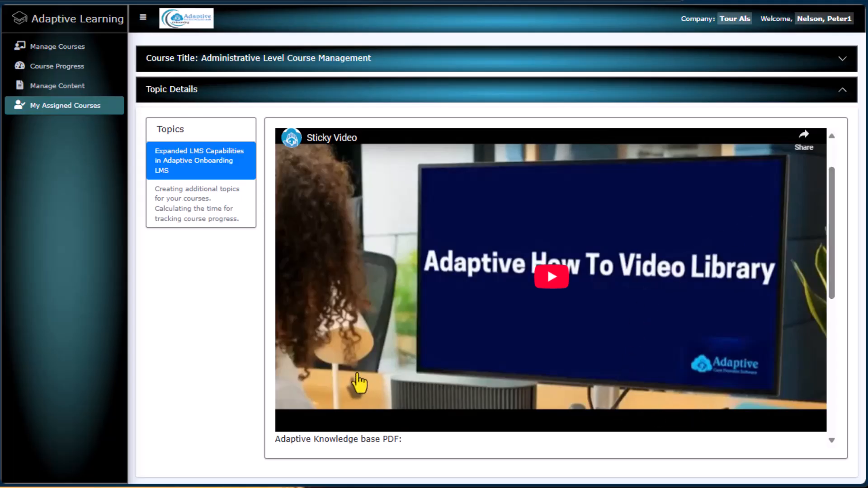
pyautogui.scroll(-4, 796, 140)
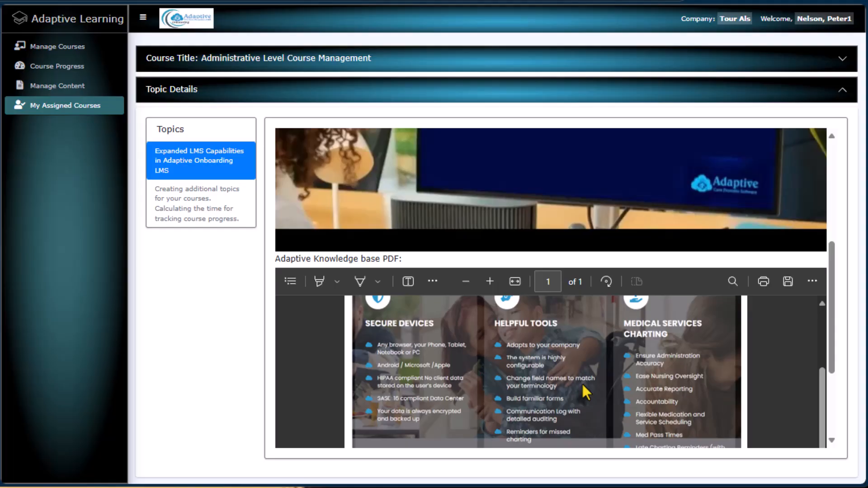
pyautogui.scroll(-3, 581, 383)
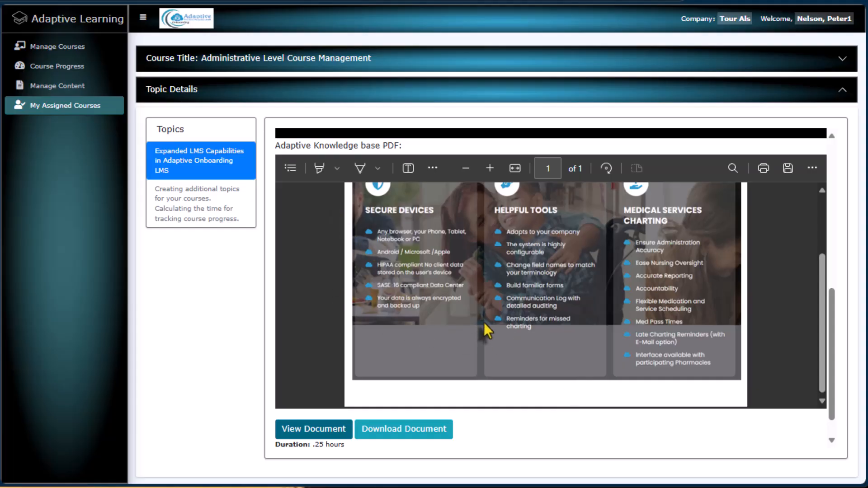
pyautogui.scroll(2, 488, 331)
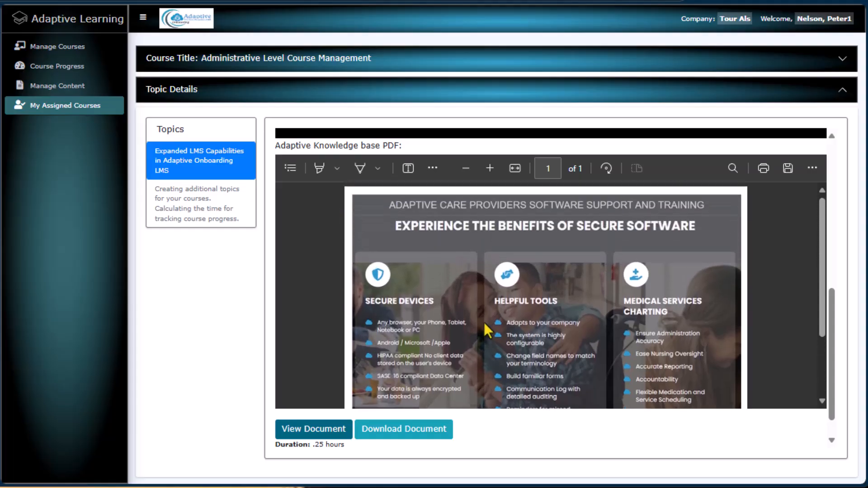
# View the topic's knowledge base PDF document, and reopen the topic "Expanded LMS Capabilities in Adaptive Onboarding LMS" in Administrative Level Course Management for editing.
pyautogui.click(312, 433)
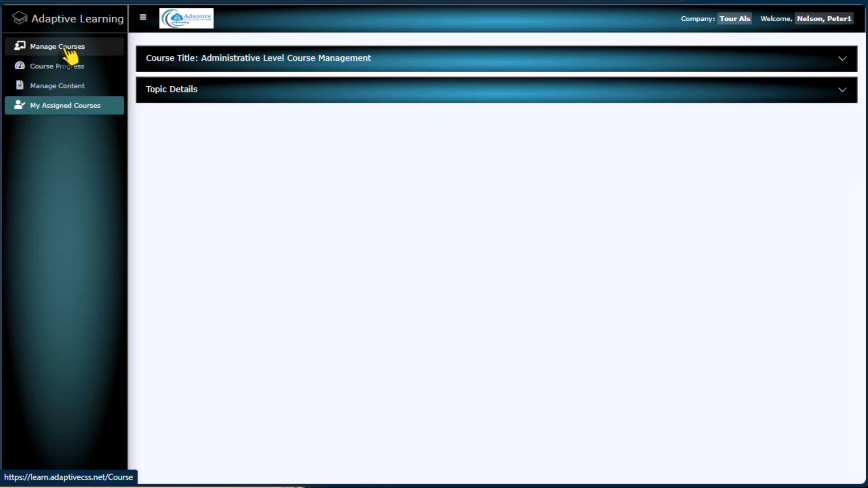
pyautogui.click(59, 49)
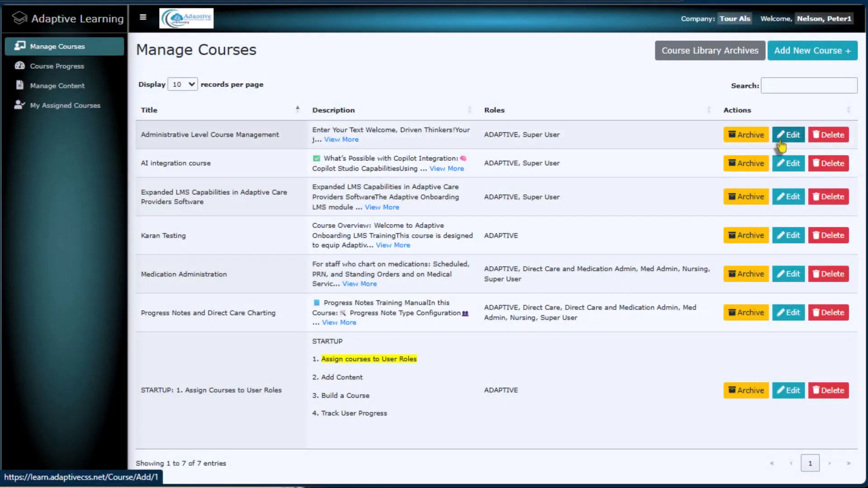
pyautogui.click(789, 135)
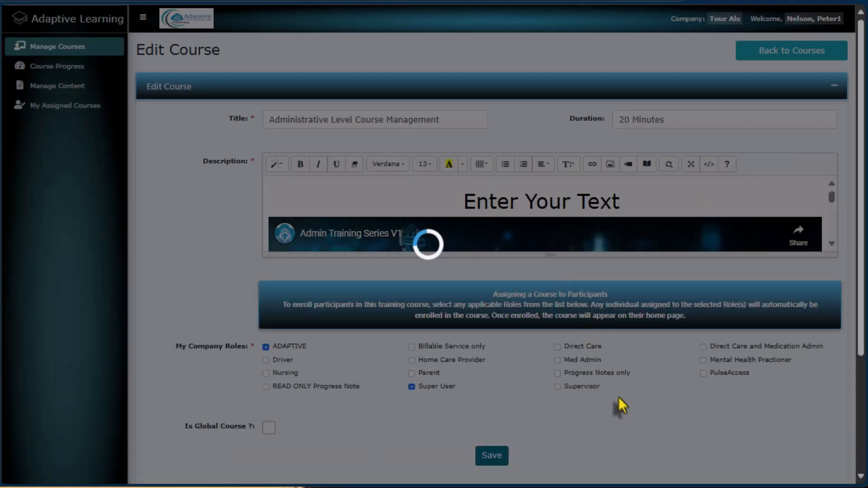
pyautogui.scroll(-5, 620, 398)
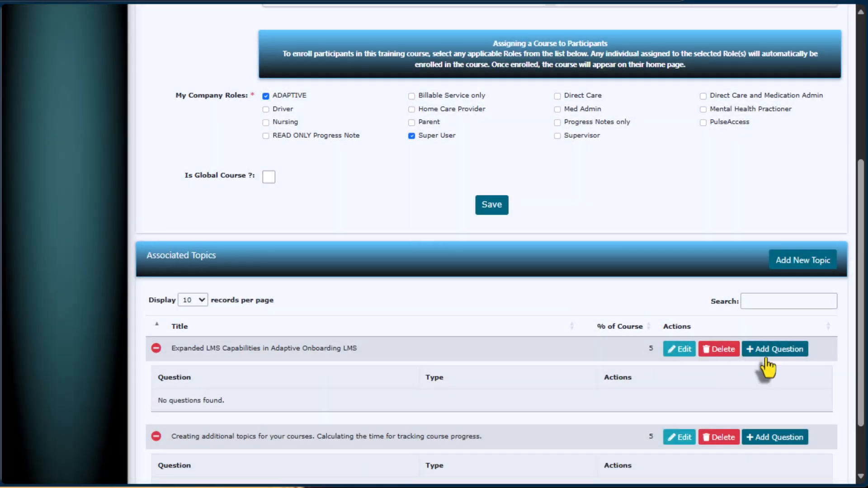
pyautogui.click(675, 350)
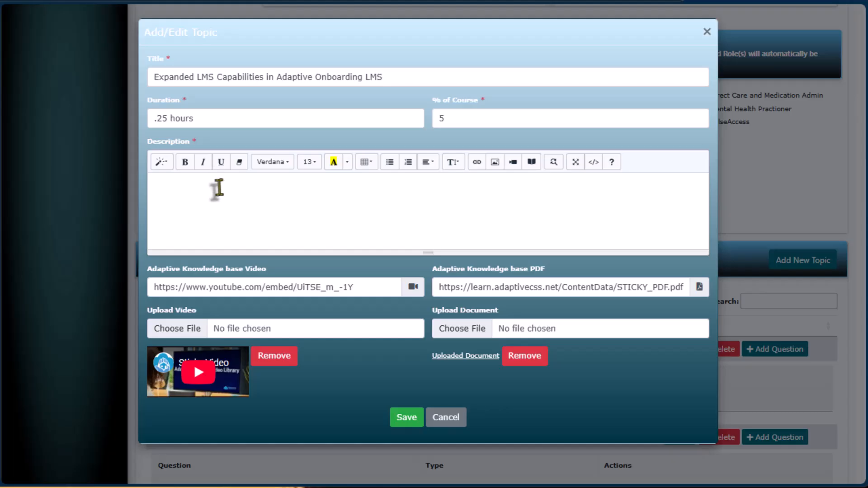
# Enlarge the topic's description box and paste the copied text about expanded LMS capabilities into it.
pyautogui.click(219, 187)
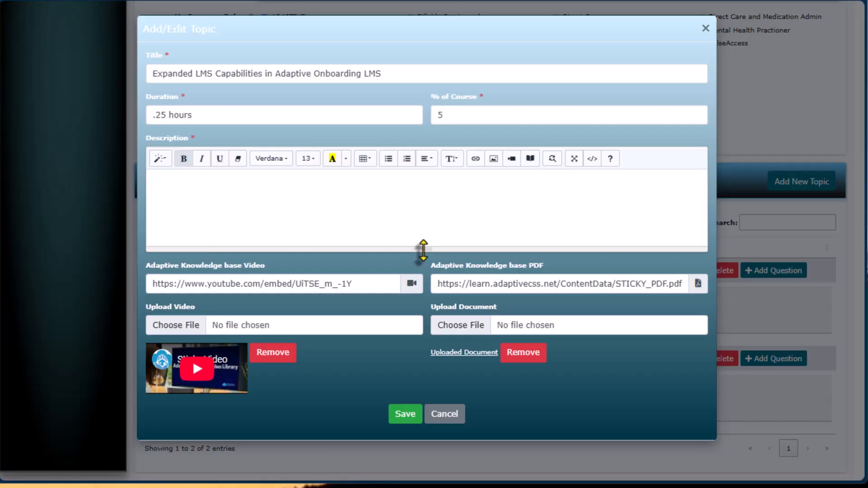
pyautogui.moveTo(423, 250); pyautogui.dragTo(425, 471)
pyautogui.scroll(-2, 81, 221)
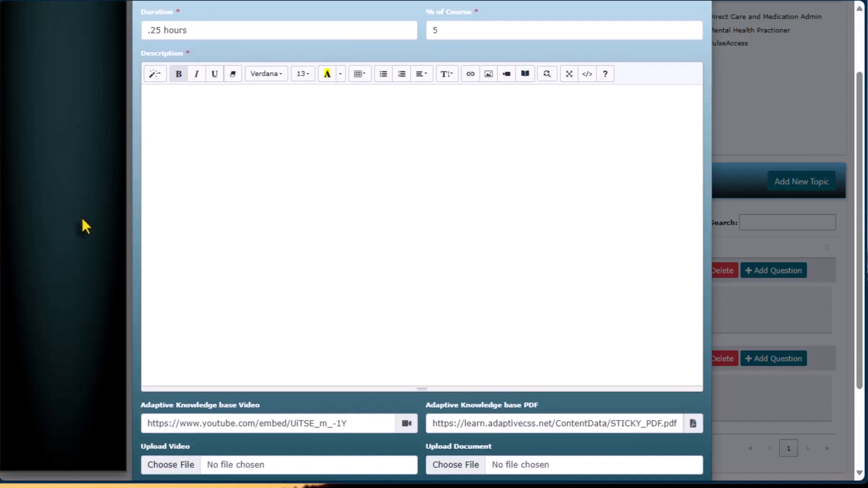
pyautogui.moveTo(422, 360); pyautogui.dragTo(419, 453)
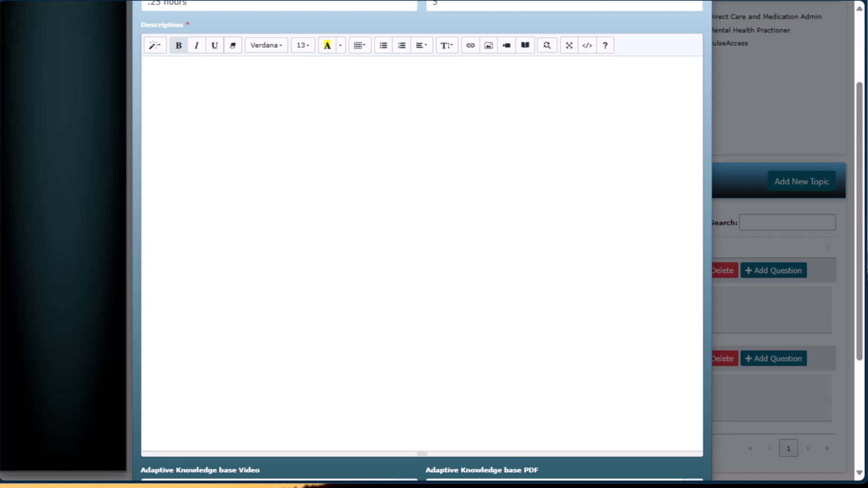
pyautogui.rightClick(320, 84)
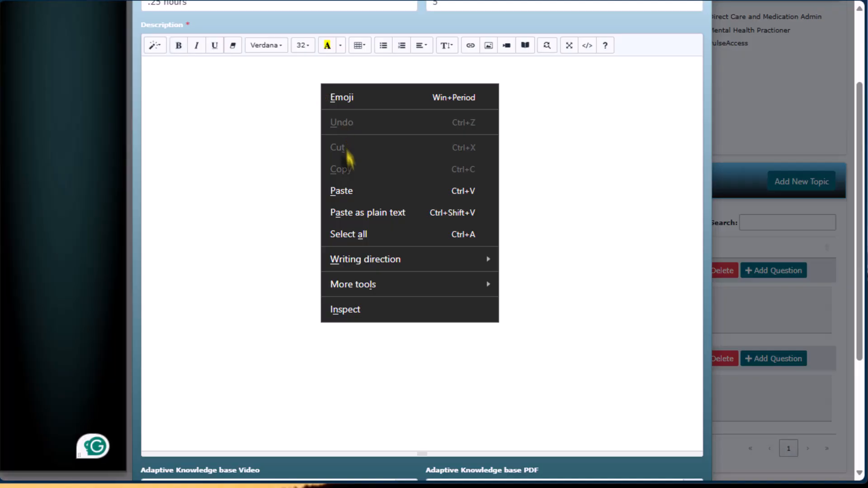
pyautogui.click(351, 192)
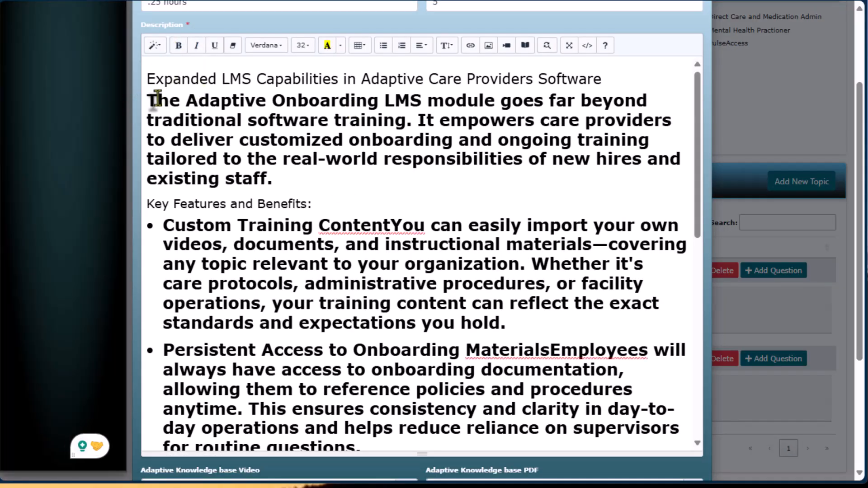
# Set the font size of all description text below the heading to 24.
pyautogui.moveTo(149, 101); pyautogui.dragTo(601, 421)
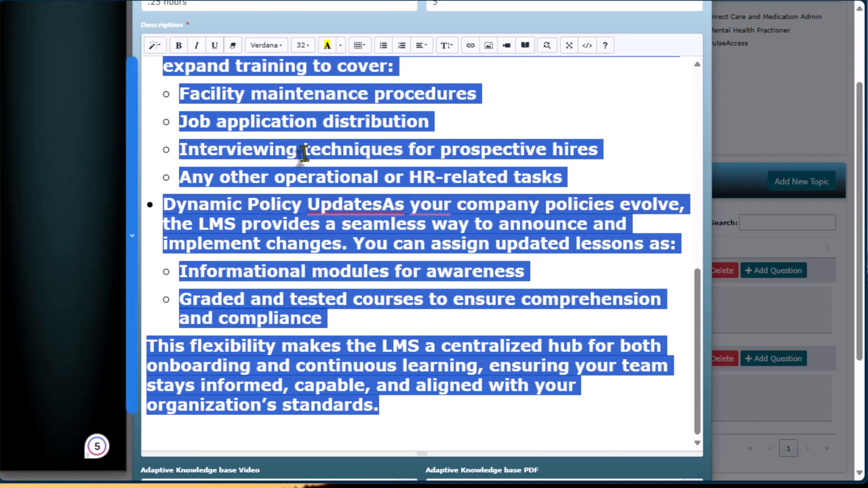
pyautogui.scroll(10, 304, 153)
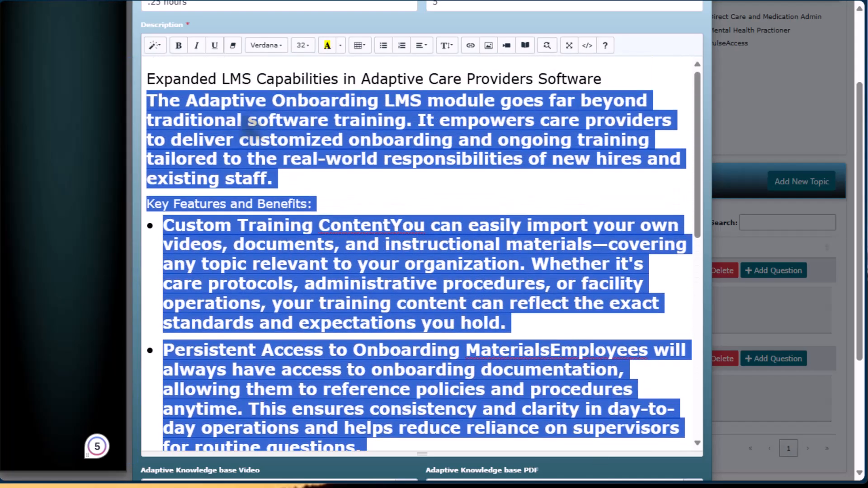
pyautogui.scroll(1, 252, 125)
pyautogui.click(302, 68)
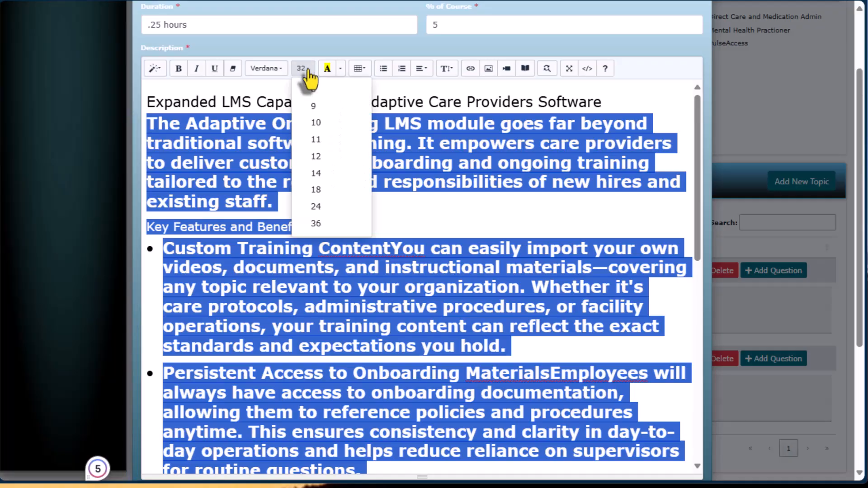
pyautogui.click(317, 207)
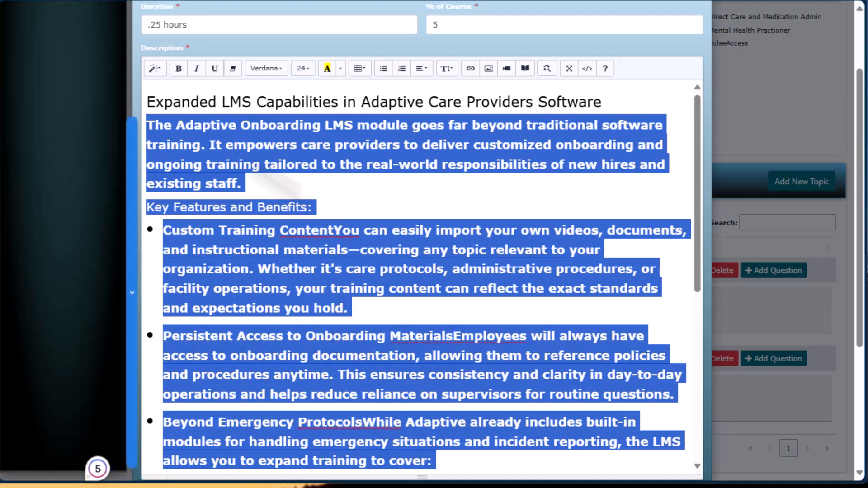
# Make the heading "Expanded LMS Capabilities in Adaptive Care Providers Software" bold and set its font size to 36.
pyautogui.moveTo(150, 104); pyautogui.dragTo(610, 101)
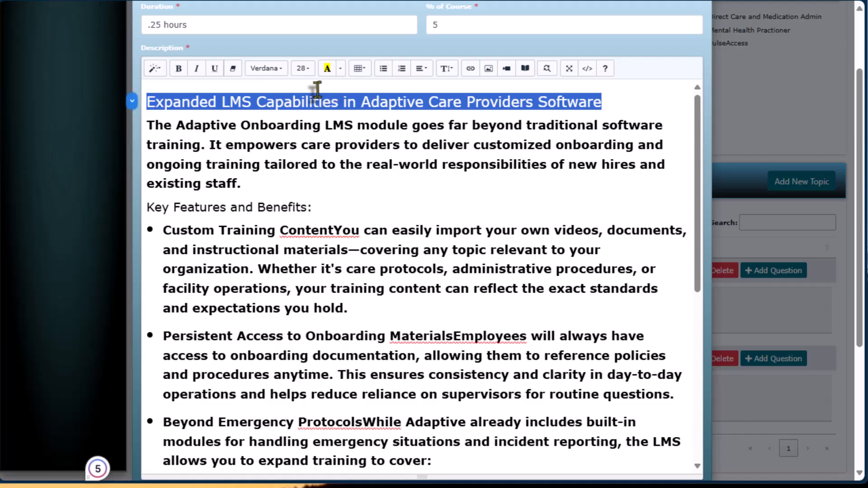
pyautogui.click(178, 69)
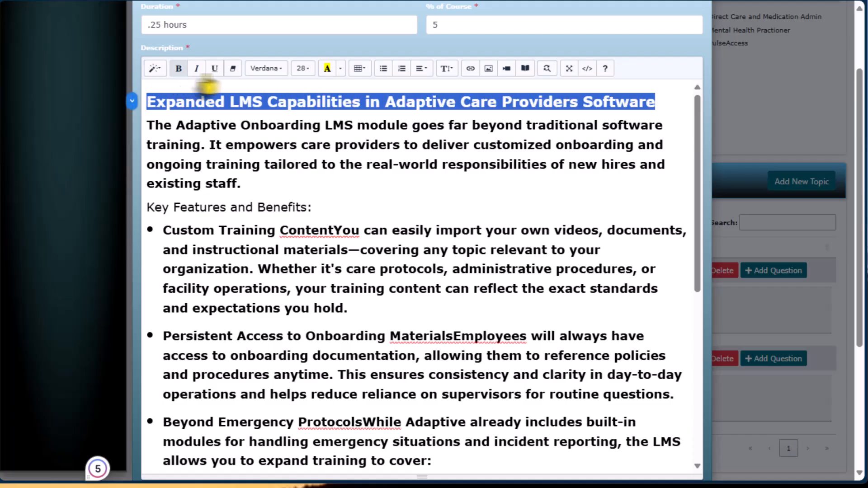
pyautogui.click(306, 70)
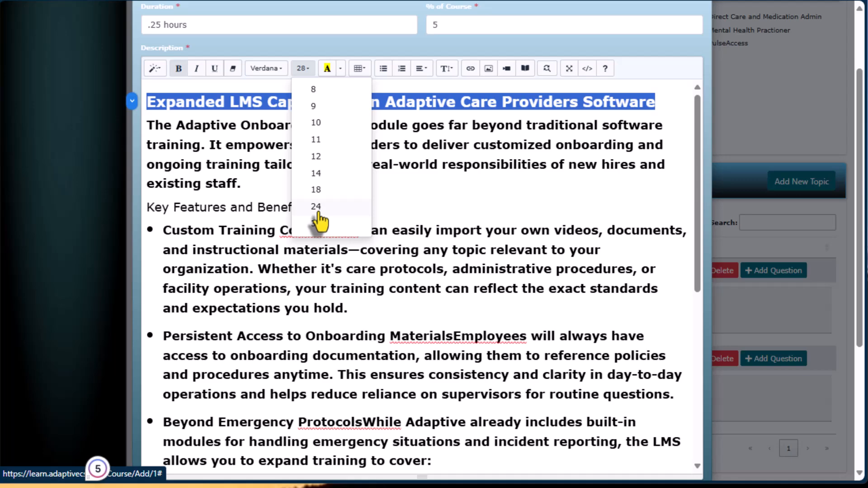
pyautogui.click(318, 216)
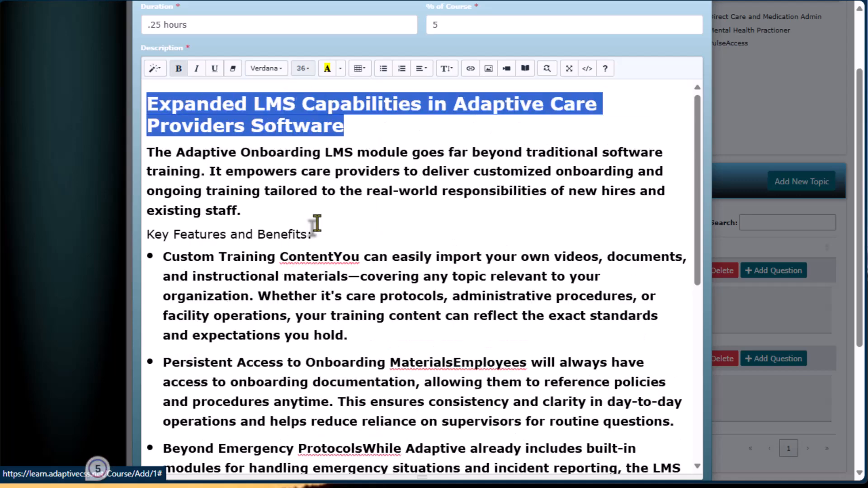
# Center the introductory paragraph and the heading of the topic description.
pyautogui.click(376, 152)
pyautogui.click(422, 69)
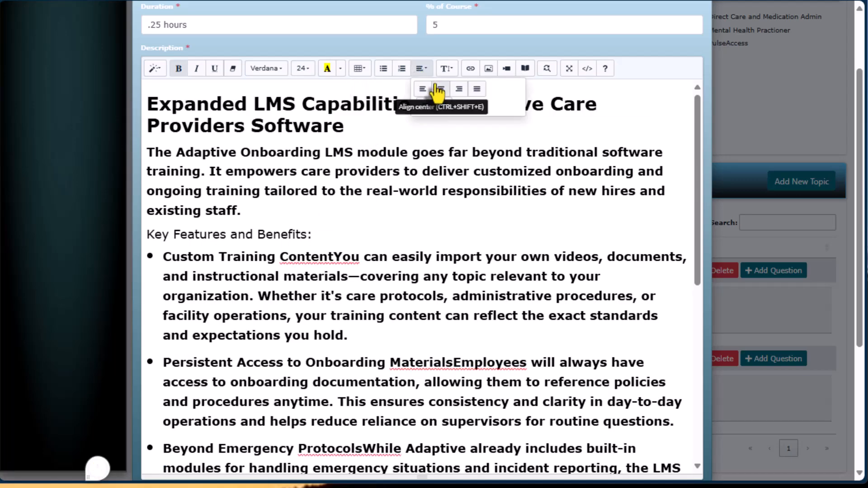
pyautogui.click(438, 89)
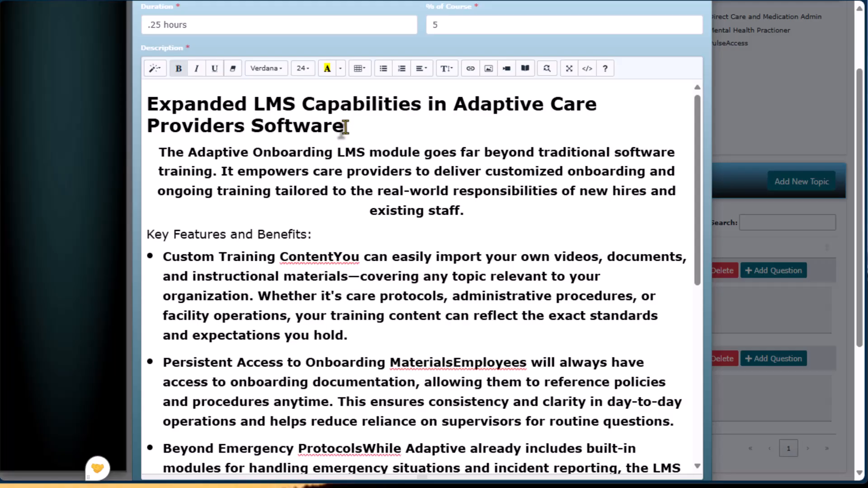
pyautogui.moveTo(345, 127); pyautogui.dragTo(146, 105)
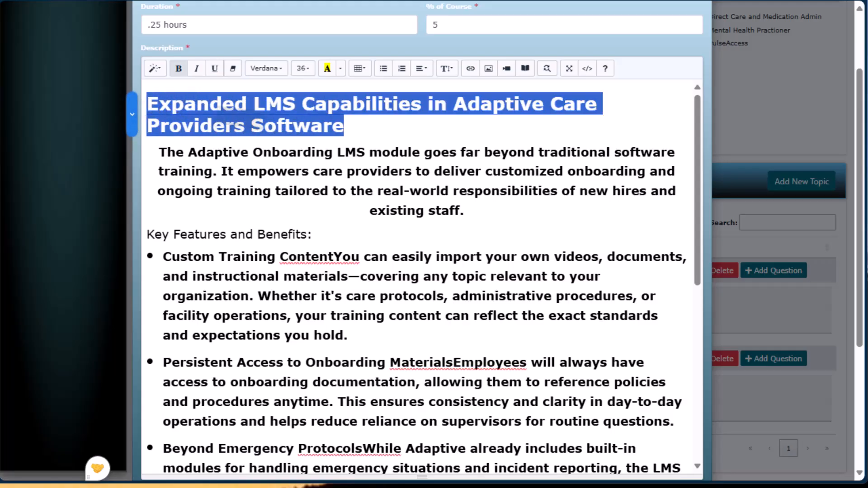
pyautogui.click(420, 69)
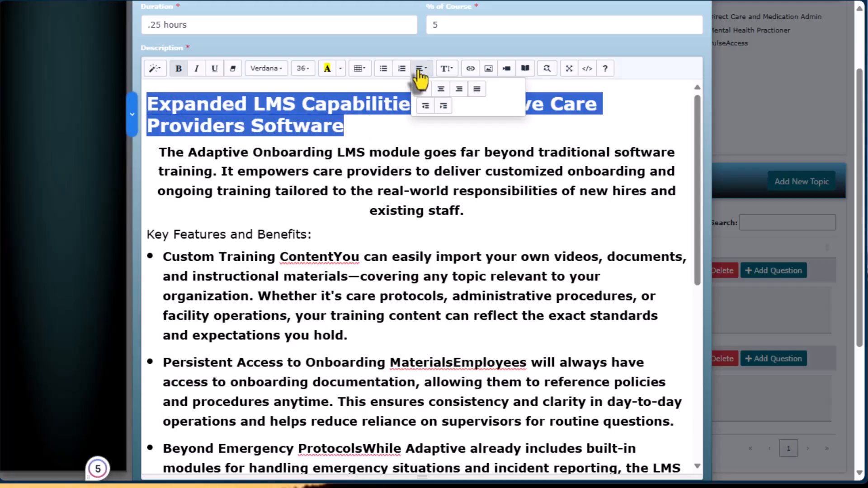
pyautogui.click(441, 89)
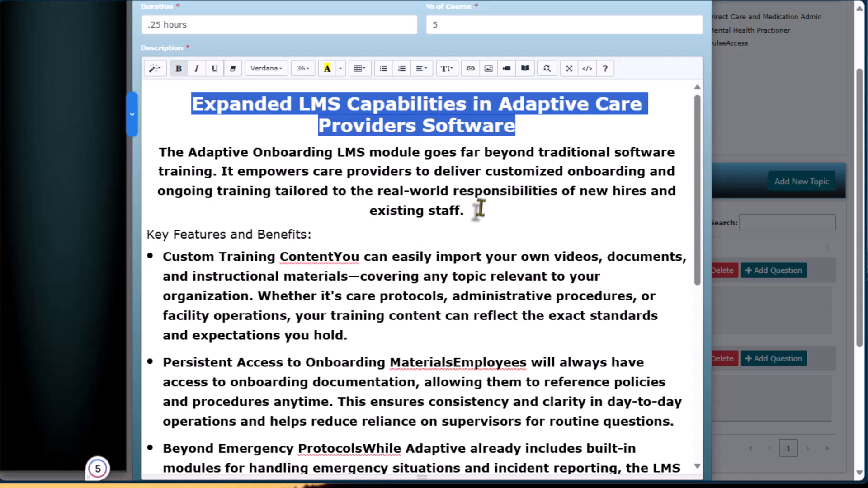
# Change the text color of the introductory paragraph under the heading to blue.
pyautogui.moveTo(480, 208); pyautogui.dragTo(157, 151)
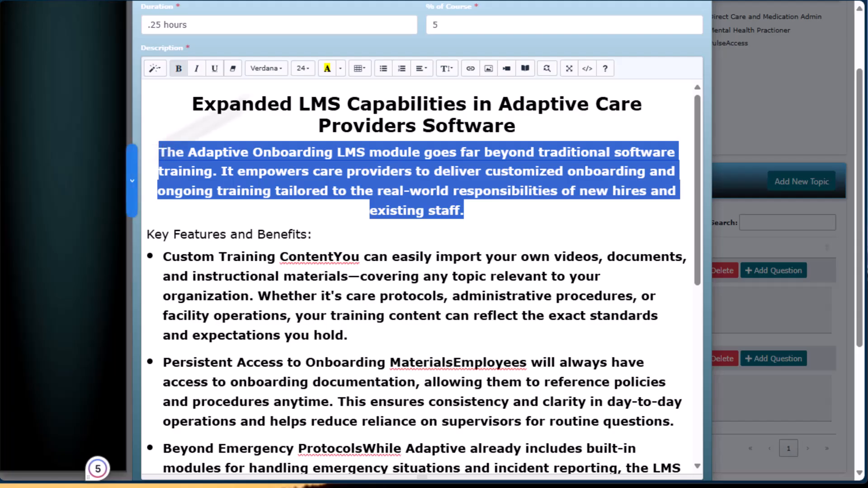
pyautogui.click(449, 70)
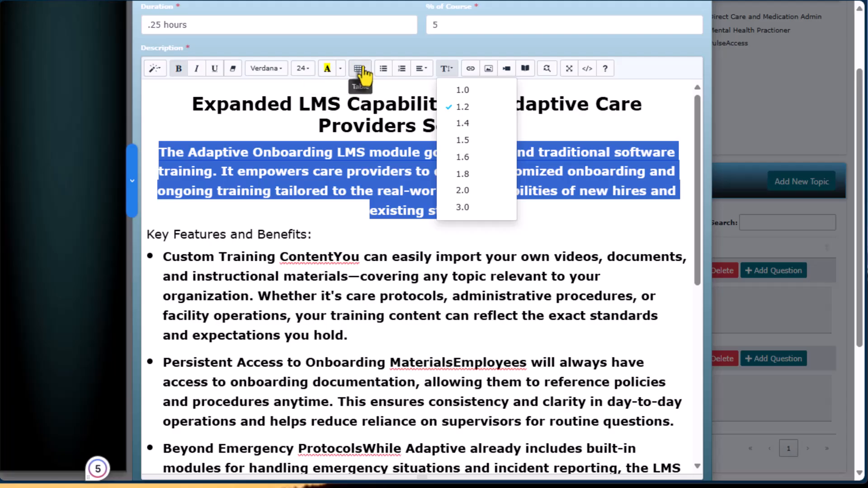
pyautogui.click(340, 70)
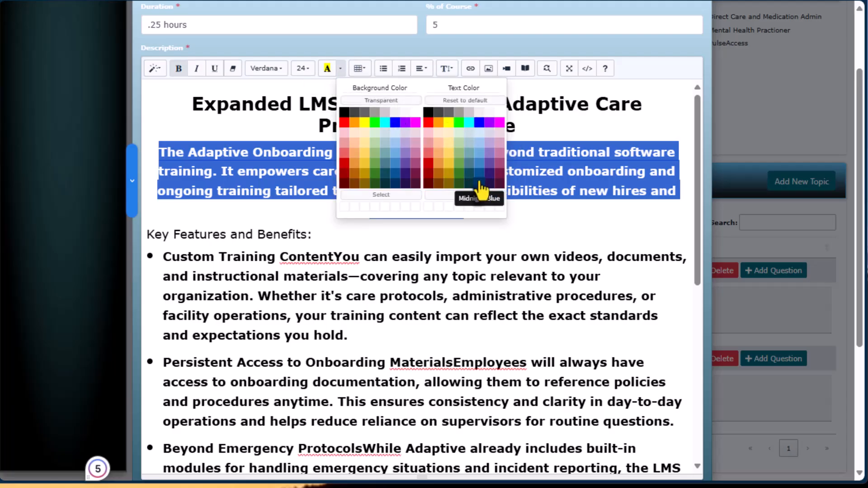
pyautogui.click(242, 131)
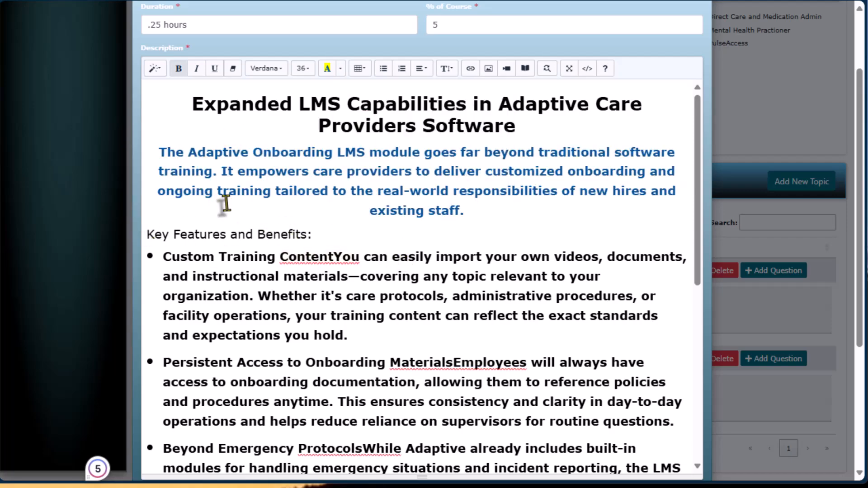
# Separate the run-together words "ContentYou", "MaterialsEmployees" and "ProtocolsWhile" using the spelling suggestions, and accept the suggested colon between "Materials" and "Employees".
pyautogui.rightClick(331, 259)
pyautogui.click(317, 312)
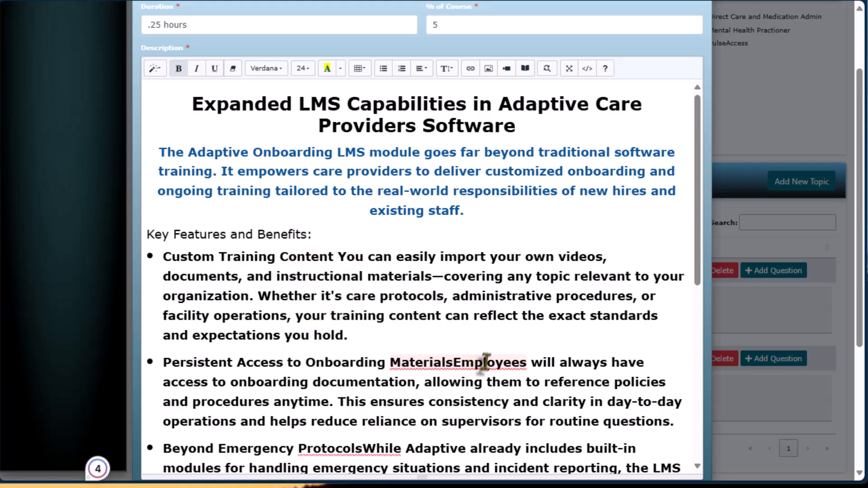
pyautogui.rightClick(455, 365)
pyautogui.click(452, 378)
pyautogui.scroll(-3, 448, 328)
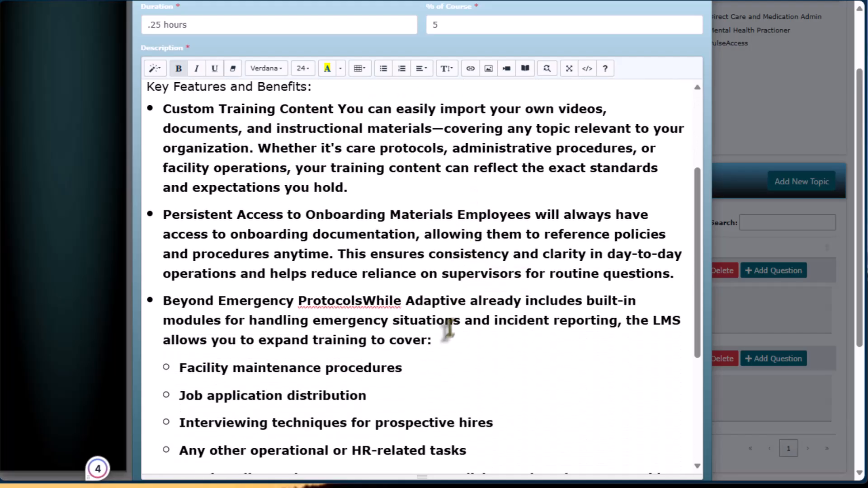
pyautogui.scroll(-1, 447, 328)
pyautogui.rightClick(360, 248)
pyautogui.click(337, 302)
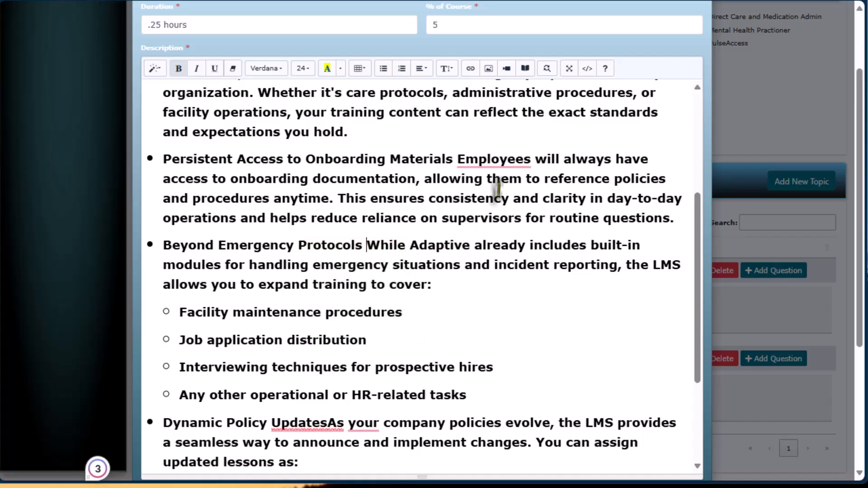
pyautogui.moveTo(483, 156)
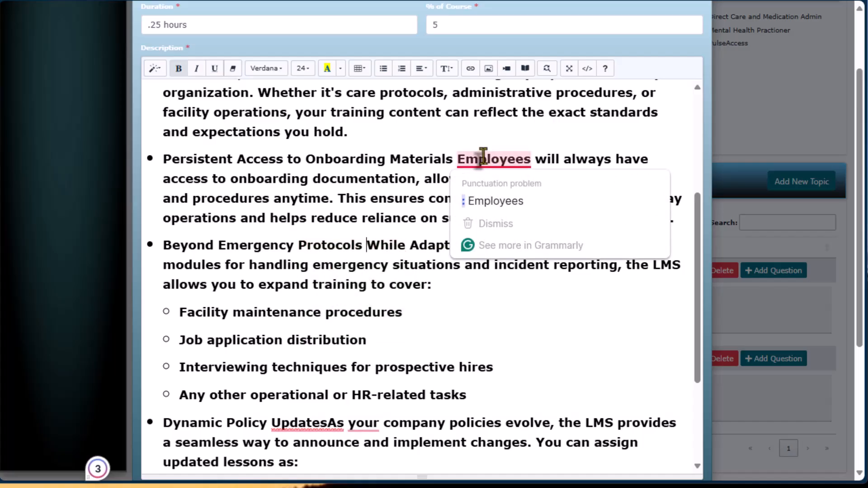
pyautogui.click(486, 202)
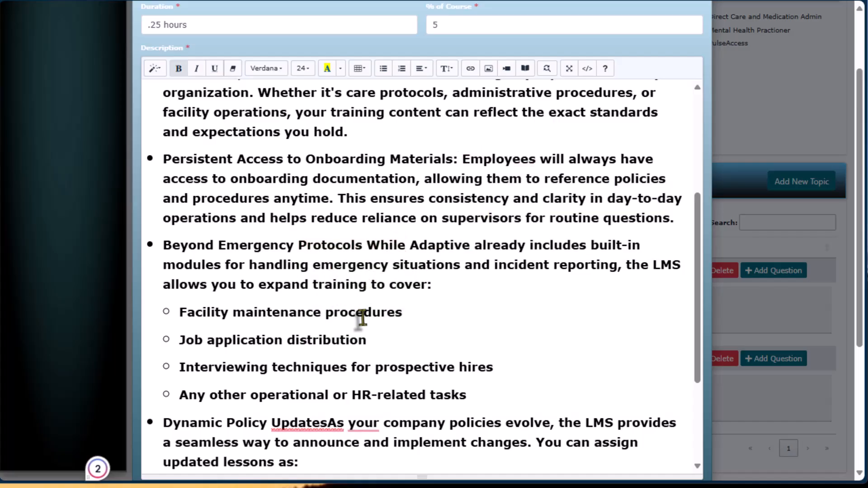
# Separate "UpdatesAs" into "Updates As" using the spelling suggestion, and accept the suggested colon after "Updates" and period after "Protocols".
pyautogui.scroll(-3, 361, 318)
pyautogui.rightClick(328, 271)
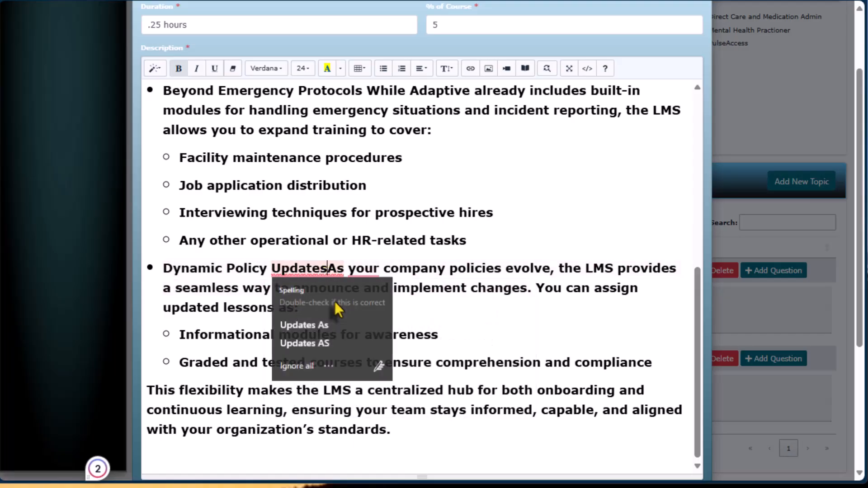
pyautogui.click(317, 324)
pyautogui.scroll(-1, 337, 355)
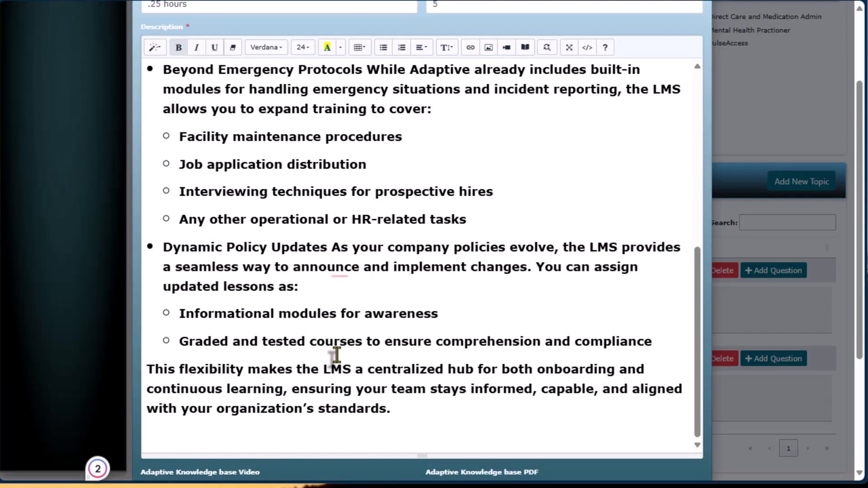
pyautogui.scroll(1, 337, 355)
pyautogui.click(336, 270)
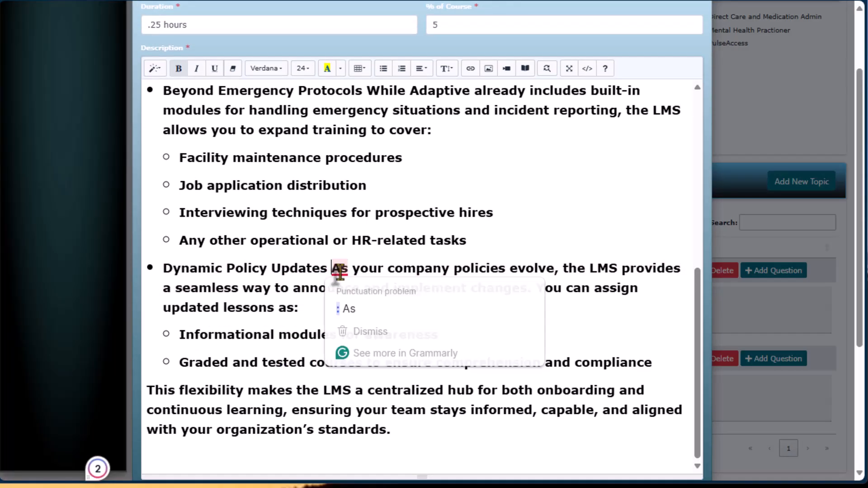
pyautogui.click(346, 310)
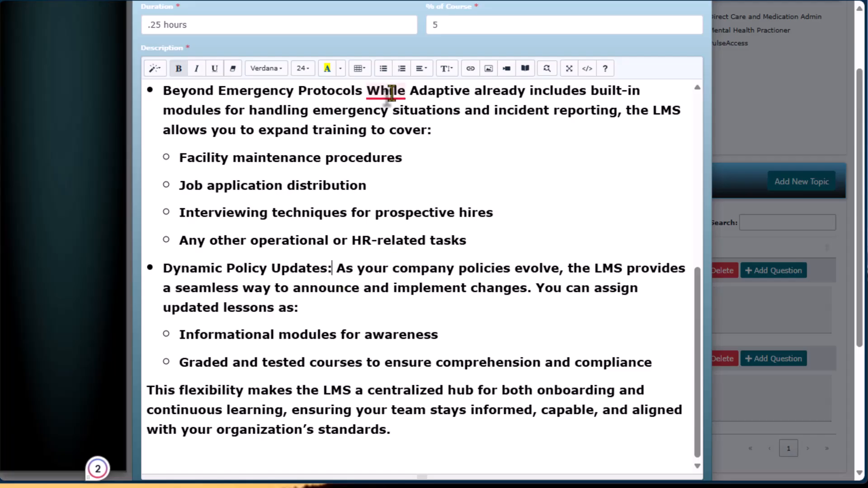
pyautogui.moveTo(391, 94)
pyautogui.click(395, 132)
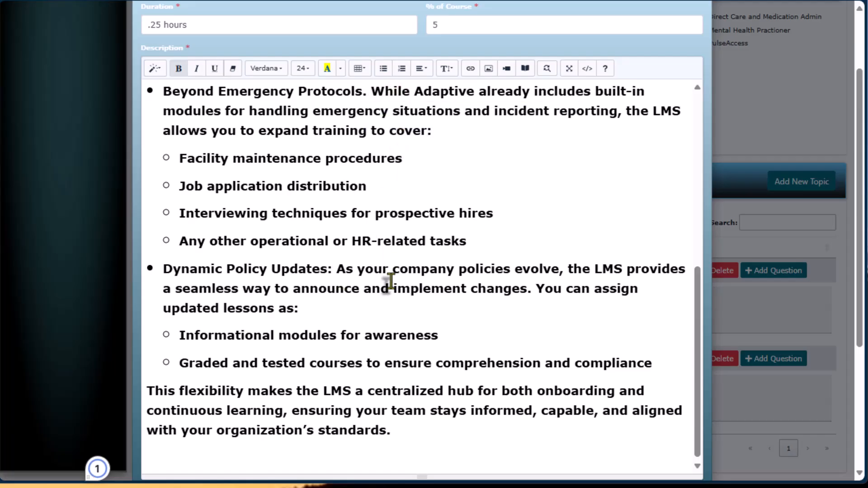
# Review the formatted topic description from the heading and Key Features and Benefits through the bulleted sections.
pyautogui.scroll(8, 390, 281)
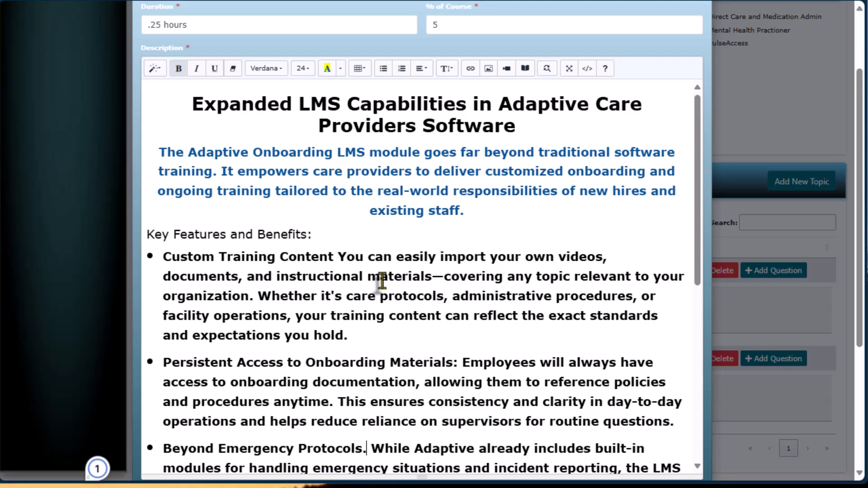
pyautogui.scroll(-8, 382, 281)
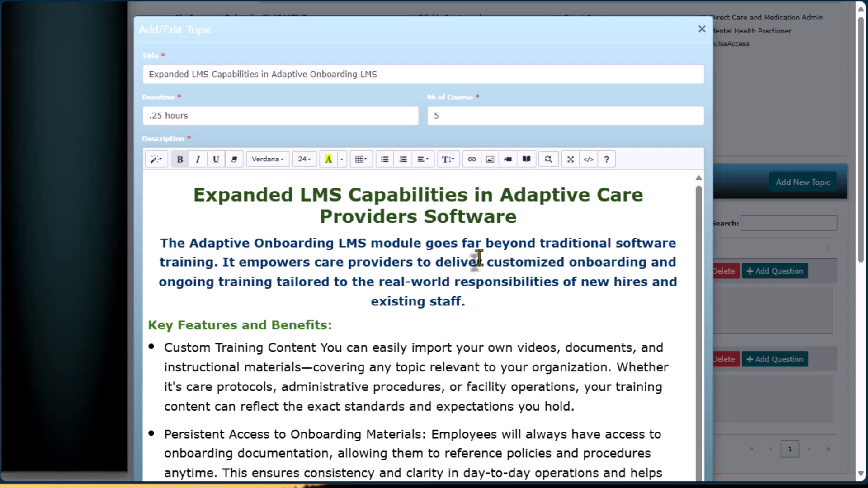
pyautogui.scroll(-5, 477, 258)
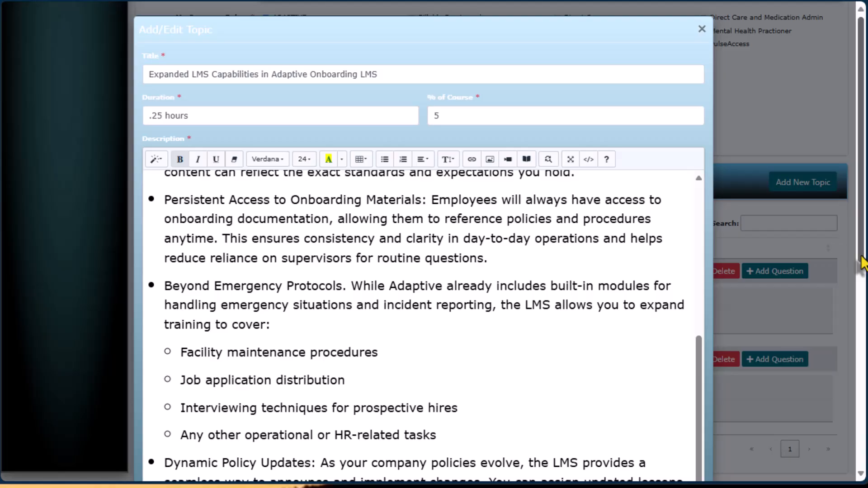
pyautogui.moveTo(862, 267); pyautogui.dragTo(859, 378)
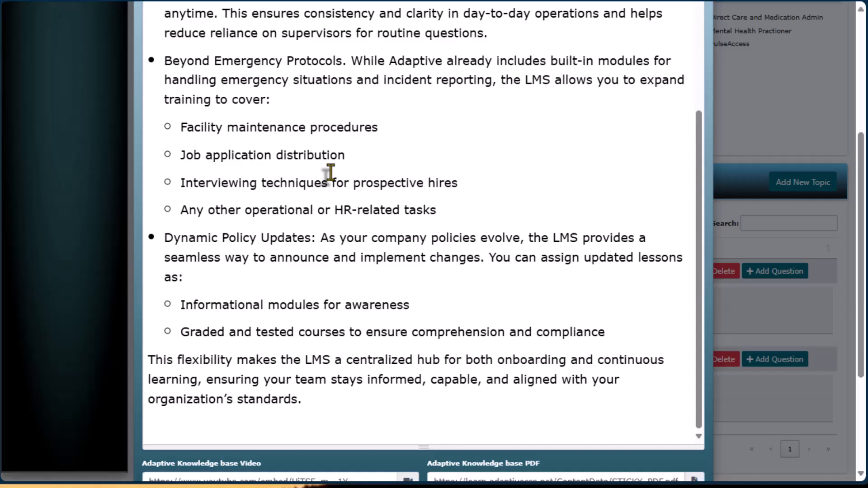
pyautogui.scroll(5, 270, 162)
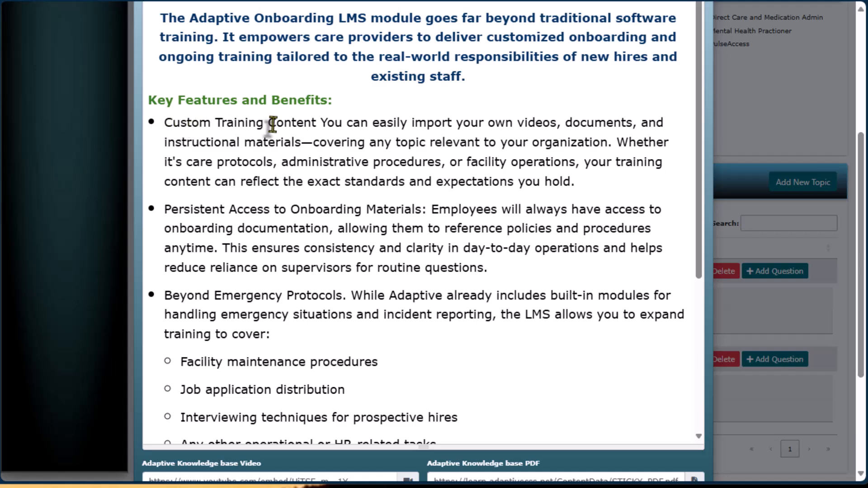
pyautogui.scroll(1, 286, 61)
pyautogui.scroll(3, 289, 63)
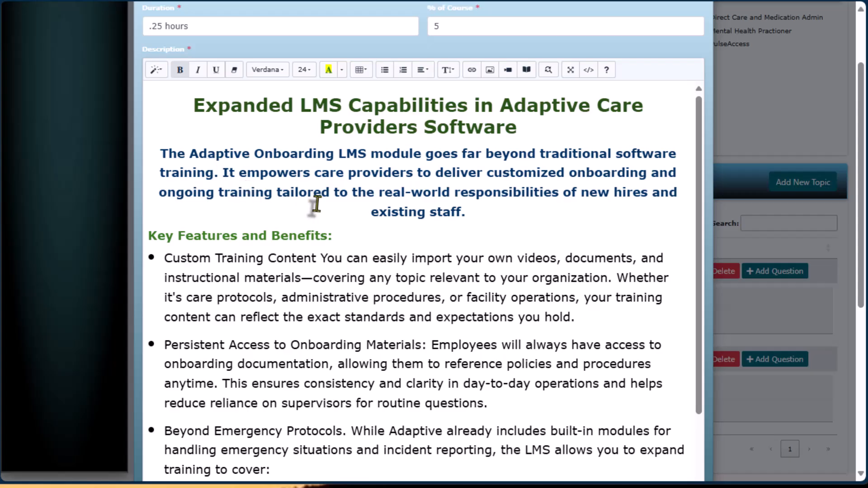
pyautogui.scroll(-2, 316, 205)
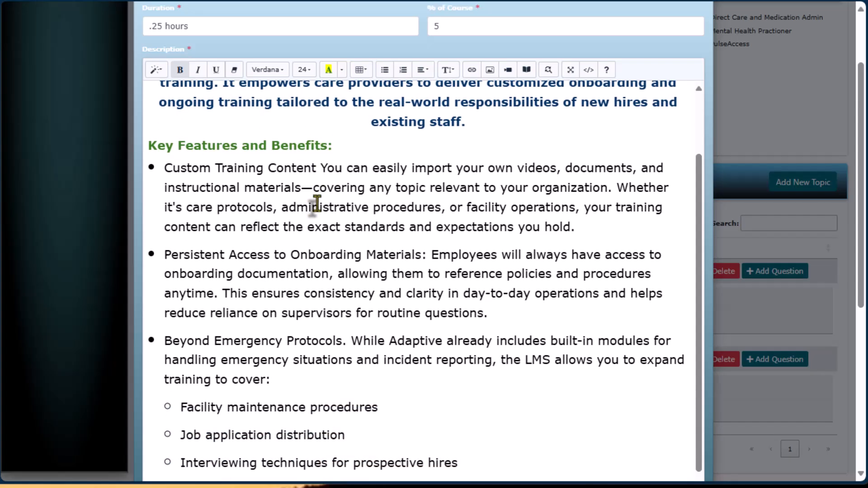
pyautogui.scroll(-1, 317, 204)
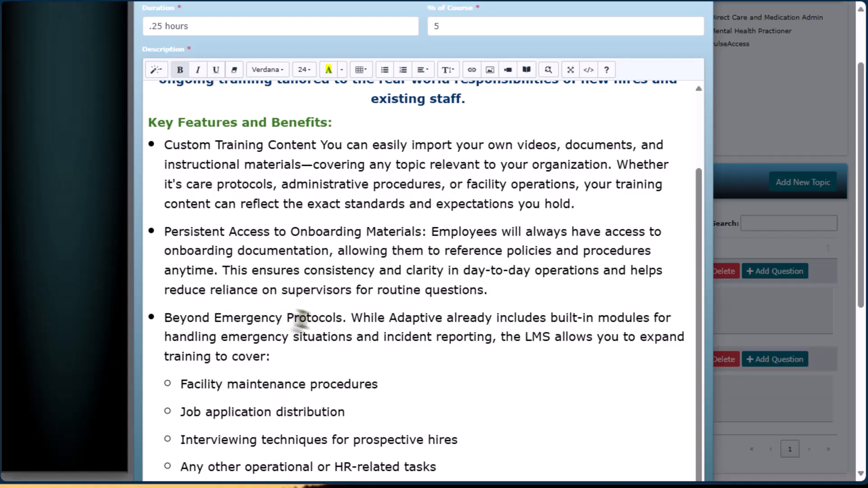
pyautogui.scroll(-3, 335, 334)
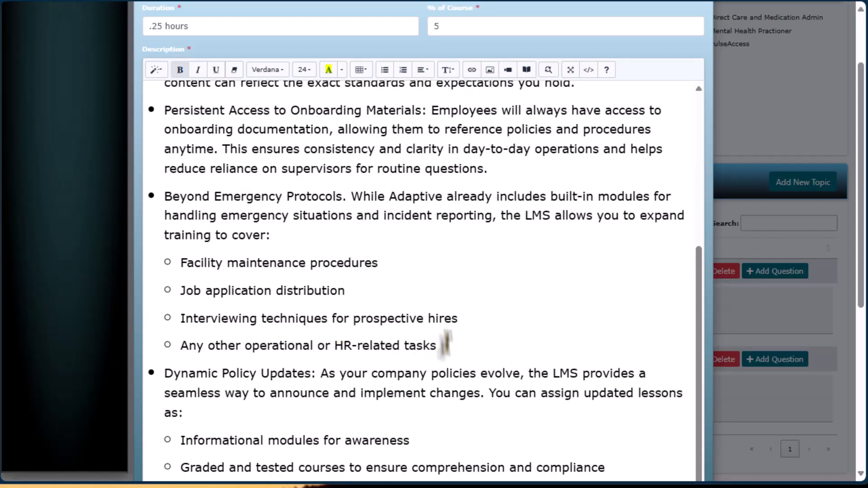
# Copy the four sub-items under "Beyond Emergency Protocols", from "Facility maintenance procedures" to "Any other operational or HR-related tasks".
pyautogui.moveTo(862, 317); pyautogui.dragTo(862, 392)
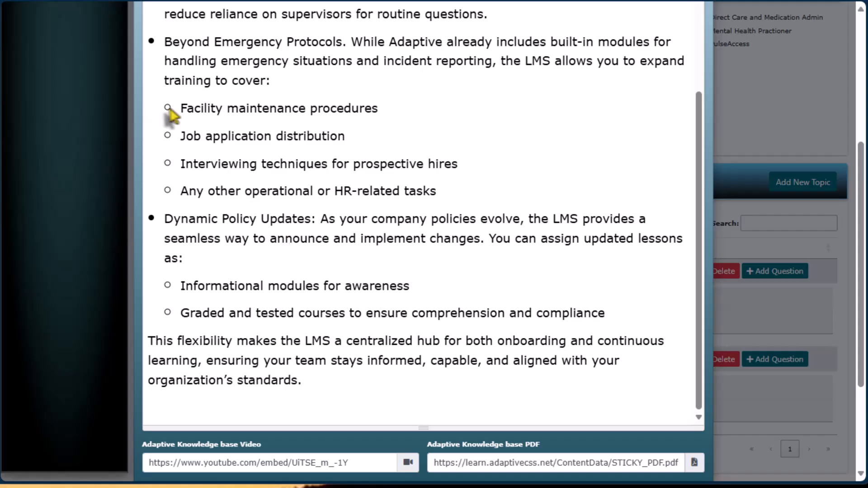
pyautogui.moveTo(181, 109); pyautogui.dragTo(454, 195)
pyautogui.rightClick(237, 106)
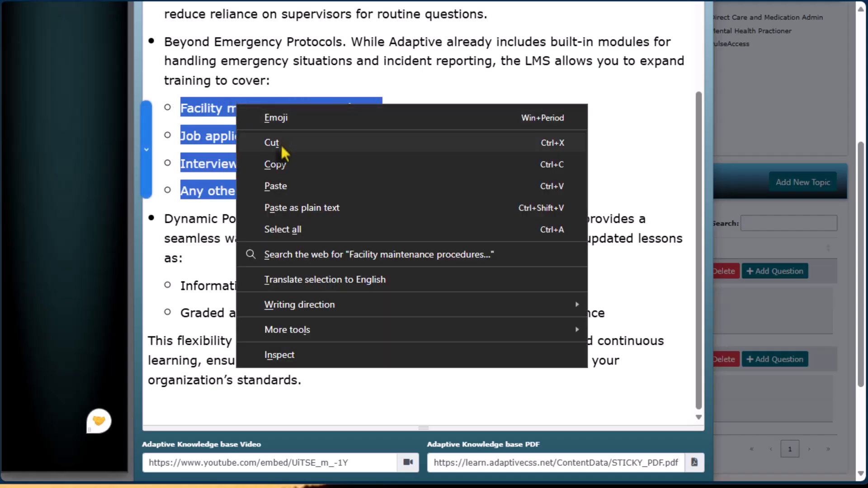
pyautogui.click(279, 168)
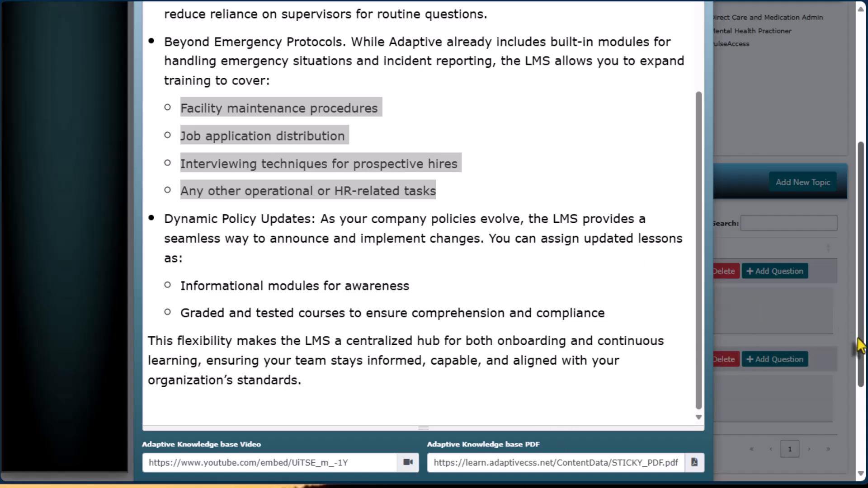
# Save the edited topic and dismiss the confirmation.
pyautogui.moveTo(863, 348); pyautogui.dragTo(856, 438)
pyautogui.click(402, 441)
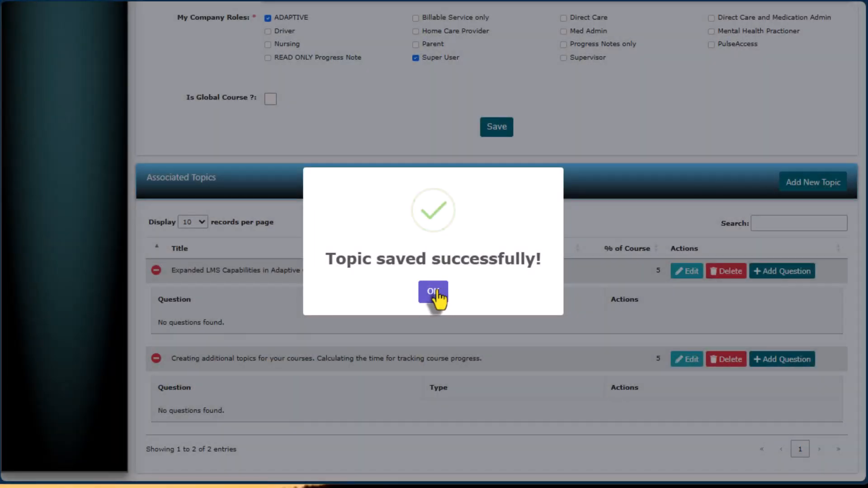
pyautogui.click(433, 292)
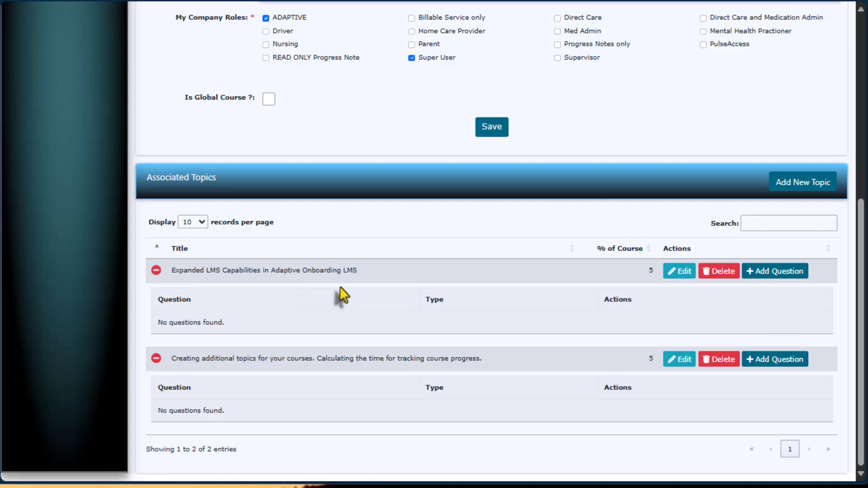
# Add a CheckBox question titled "Can we use this LMS system to create intense professional training courses" to the "Expanded LMS Capabilities in Adaptive Onboarding LMS" topic.
pyautogui.click(775, 272)
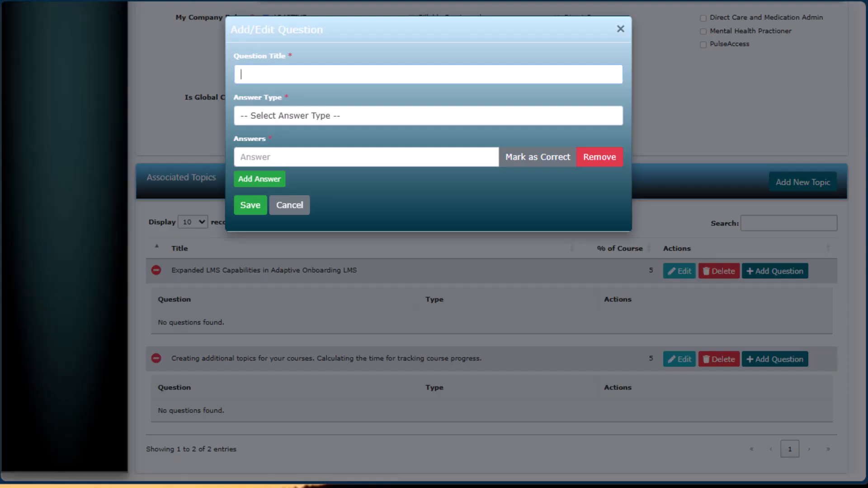
pyautogui.write('Can we use this LMS system to create intense professional training courses')
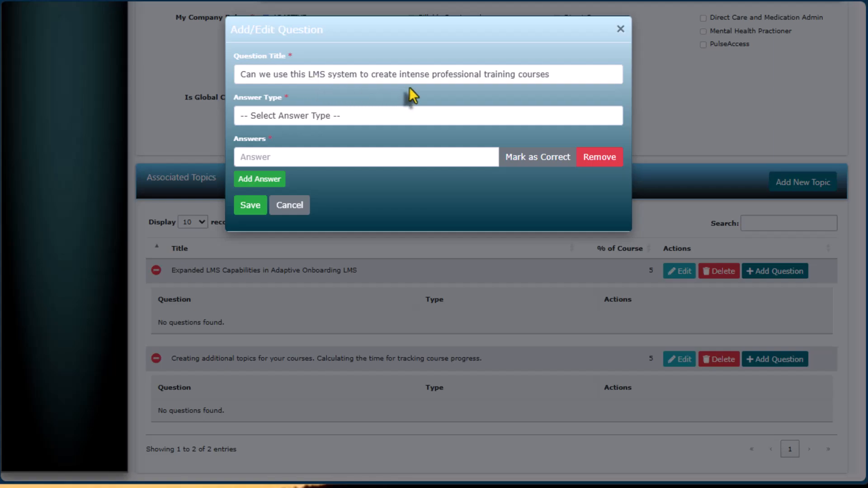
pyautogui.click(388, 116)
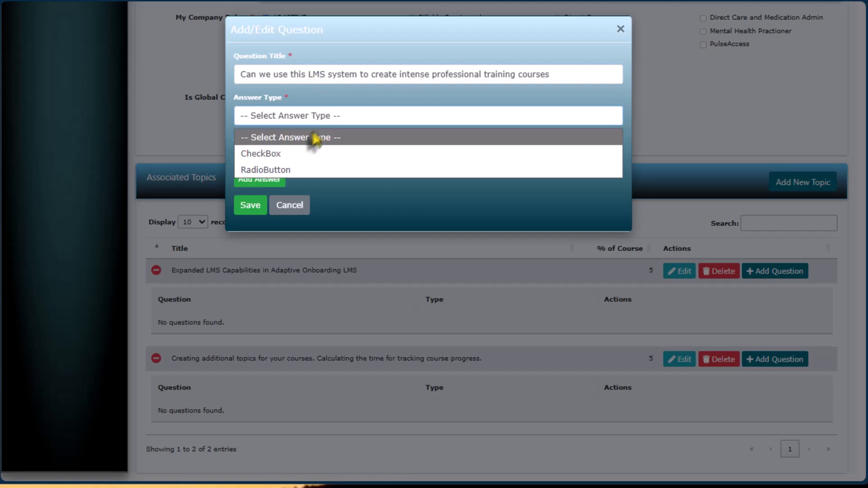
pyautogui.click(294, 152)
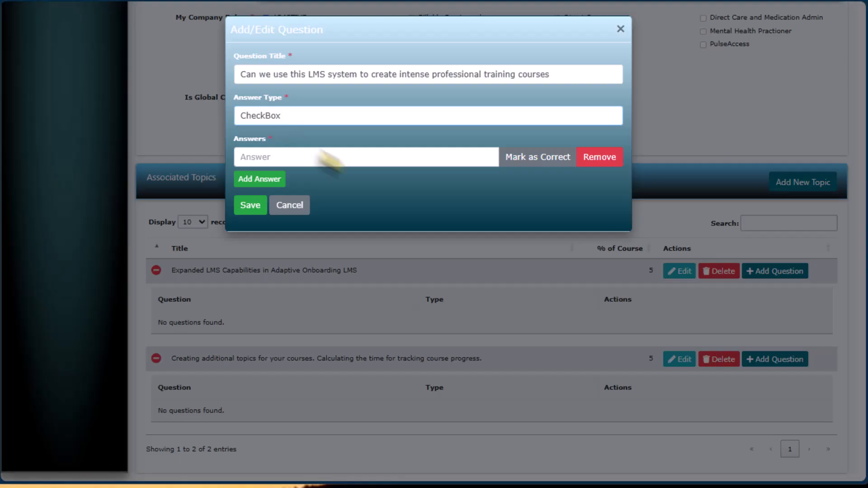
# Enter the answers "Yes", "No" and "Not Sure" for the question, and mark "Yes" as correct.
pyautogui.click(306, 161)
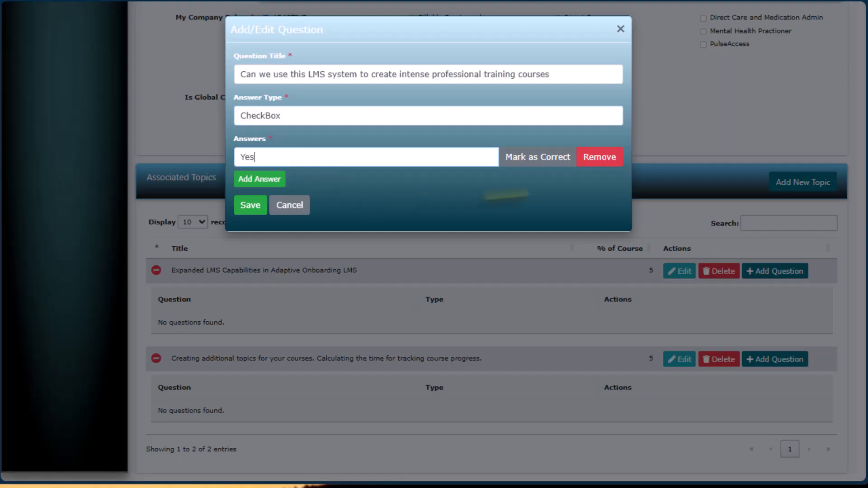
pyautogui.click(261, 179)
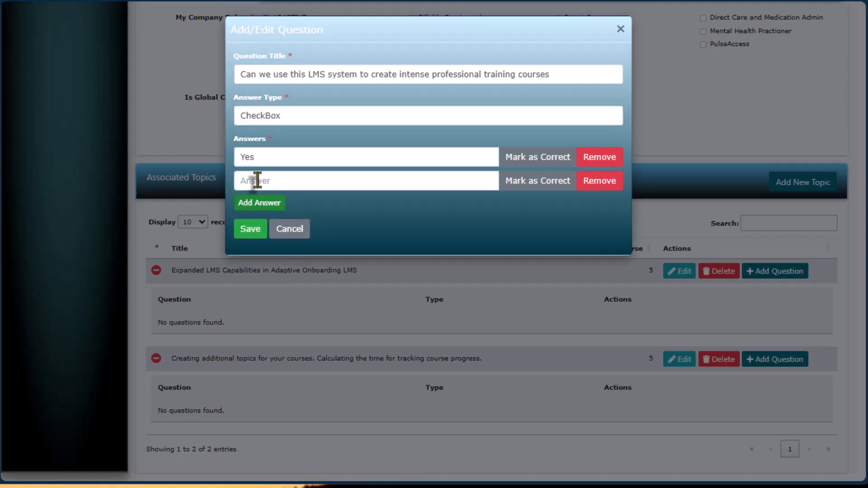
pyautogui.click(262, 181)
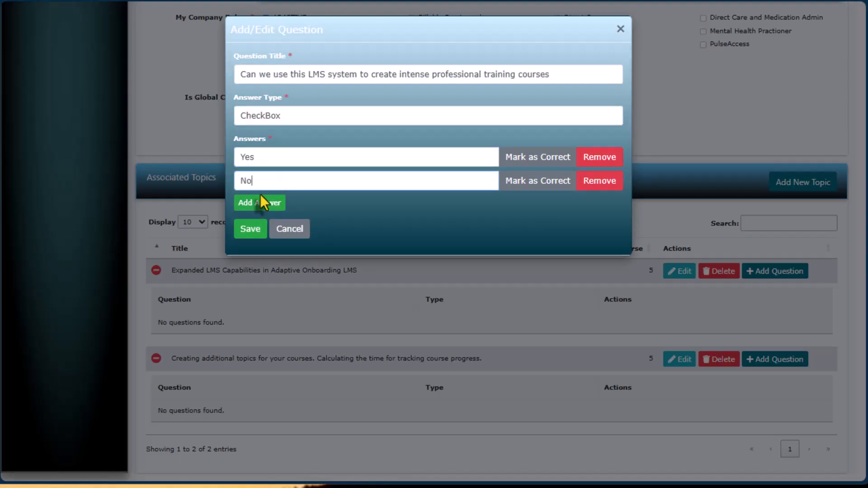
pyautogui.click(261, 205)
pyautogui.click(260, 203)
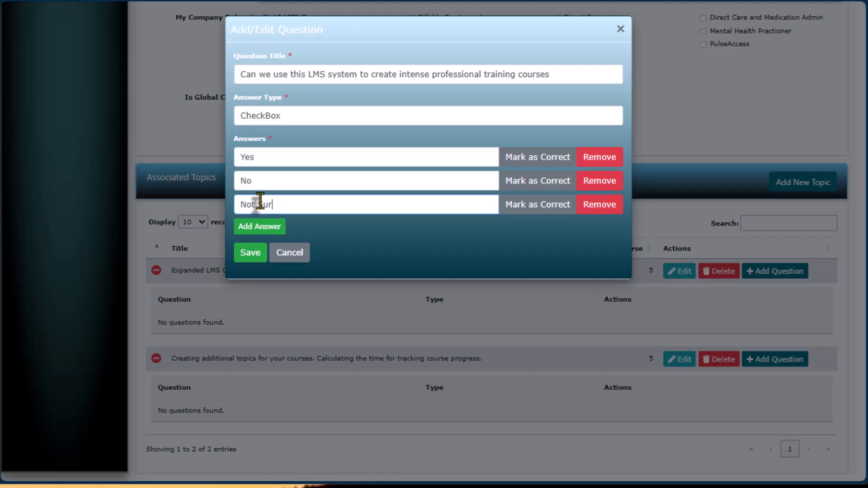
pyautogui.click(542, 166)
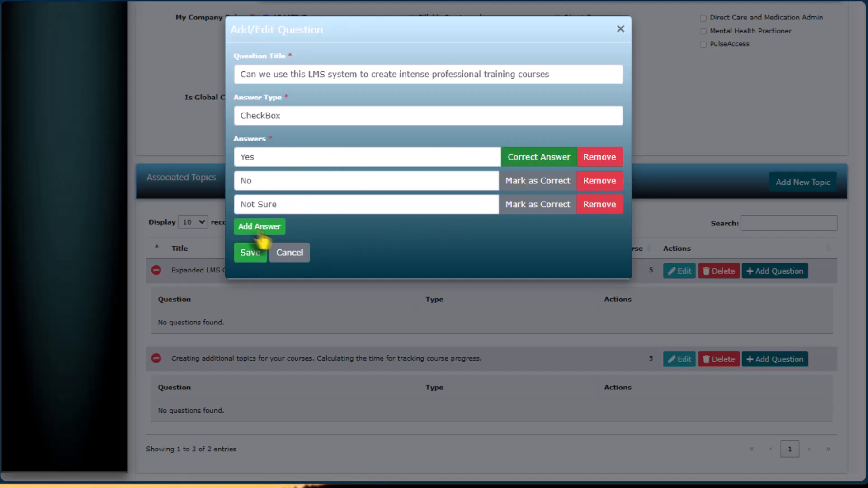
# Save the question, and reopen it to check its answers without making changes.
pyautogui.click(251, 254)
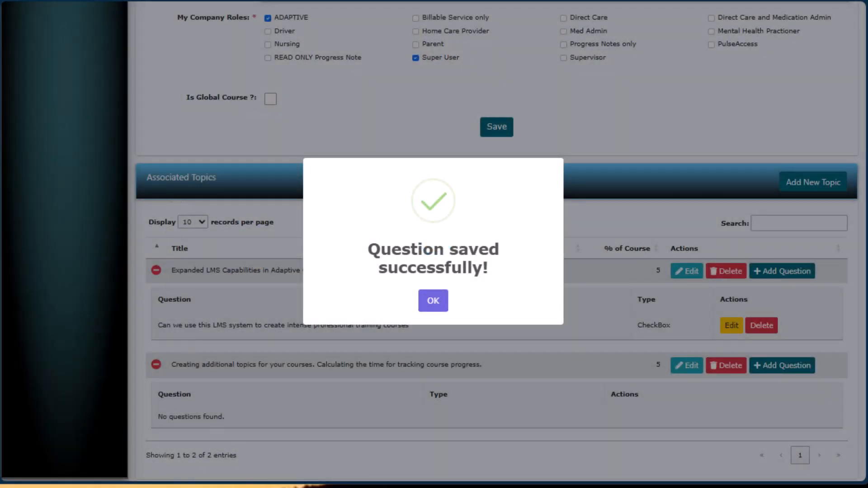
pyautogui.click(435, 301)
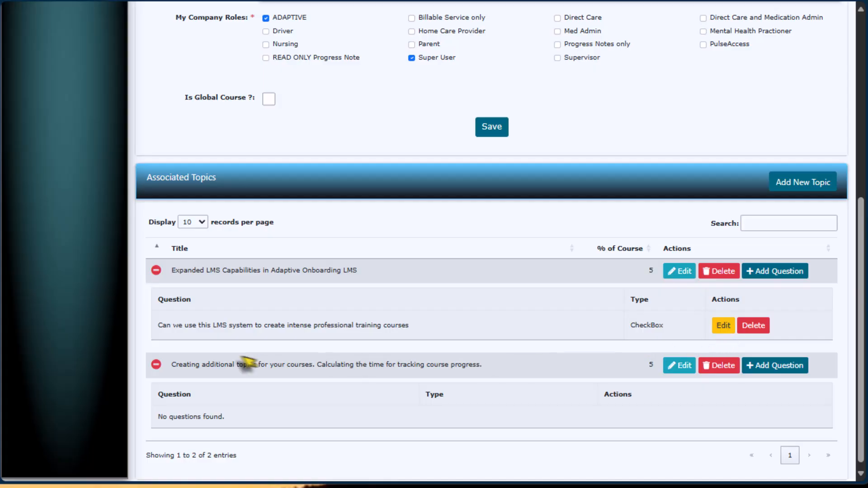
pyautogui.click(719, 327)
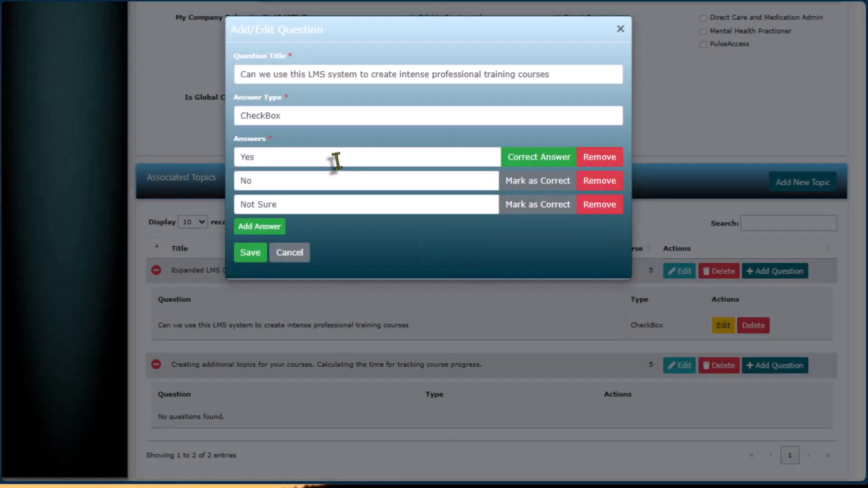
pyautogui.click(292, 260)
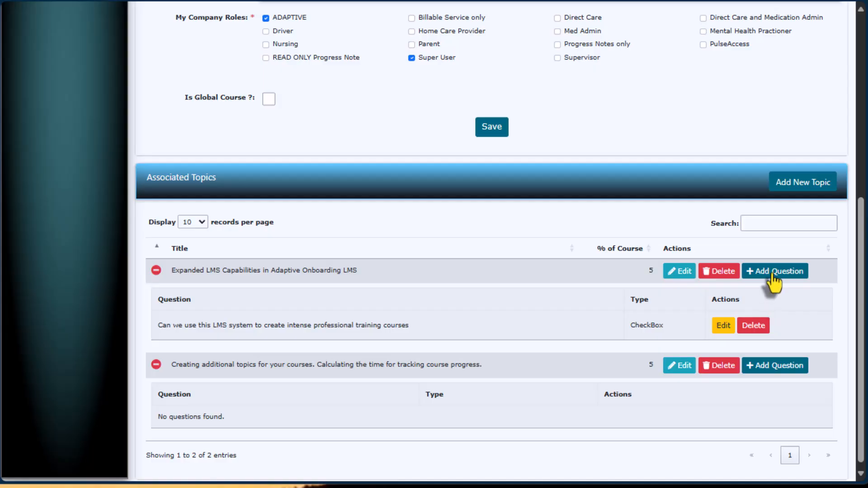
# Add and save a second CheckBox question, "Can We add multiple questions to topics", with answers "Yes", "No" and "Not sure", marking "Yes" as correct.
pyautogui.click(773, 272)
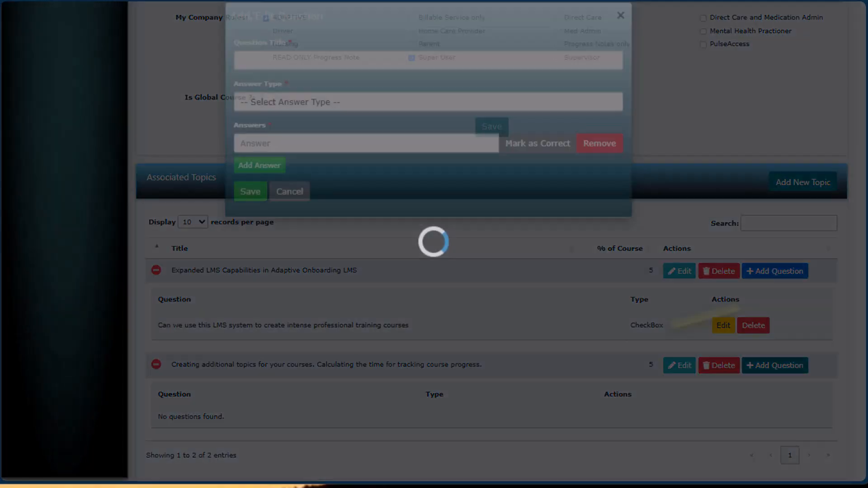
pyautogui.click(298, 75)
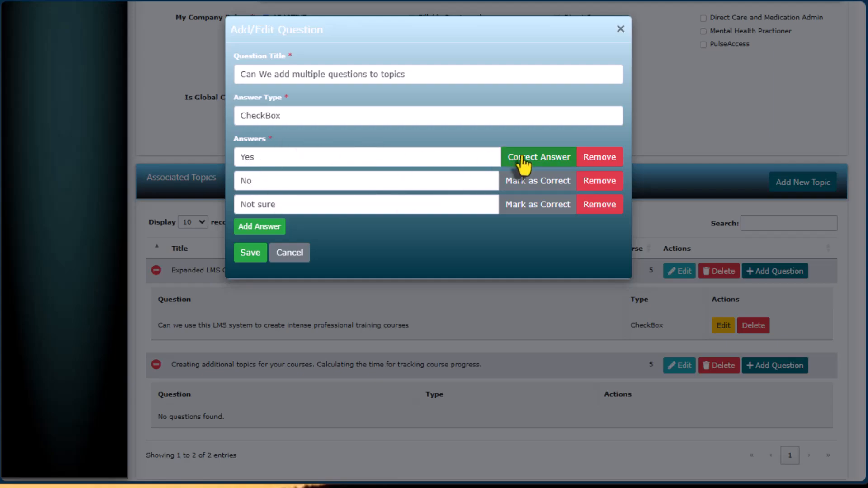
pyautogui.click(251, 254)
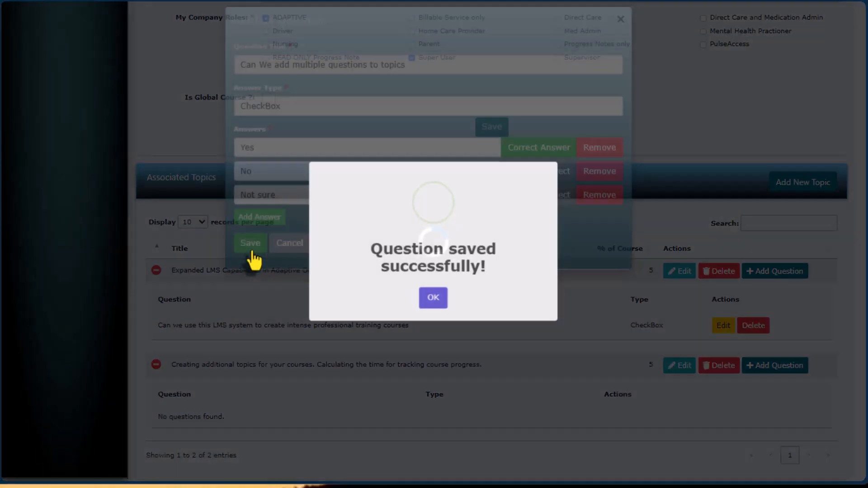
# Start the "Administrative Level Course Management" course from the assigned courses and look through its introduction.
pyautogui.click(433, 297)
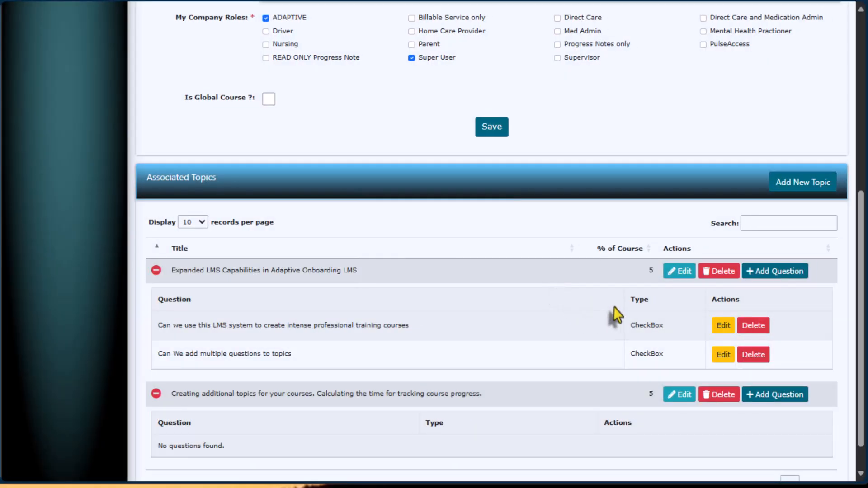
pyautogui.scroll(7, 614, 307)
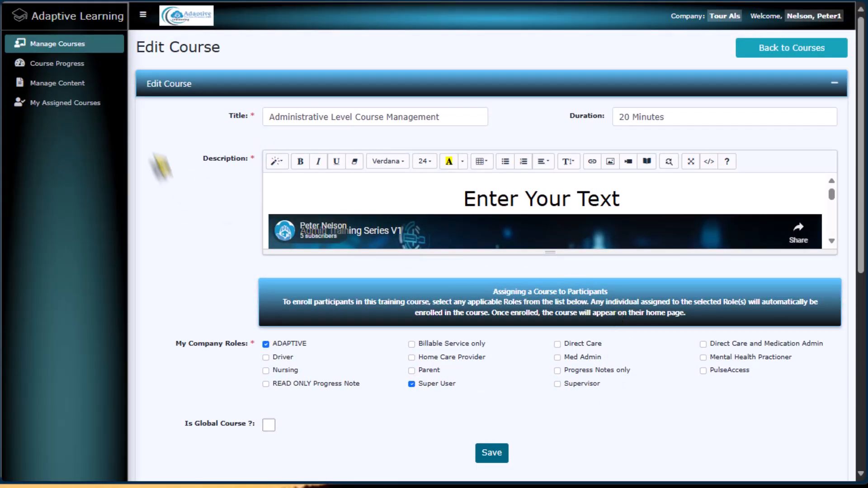
pyautogui.click(70, 107)
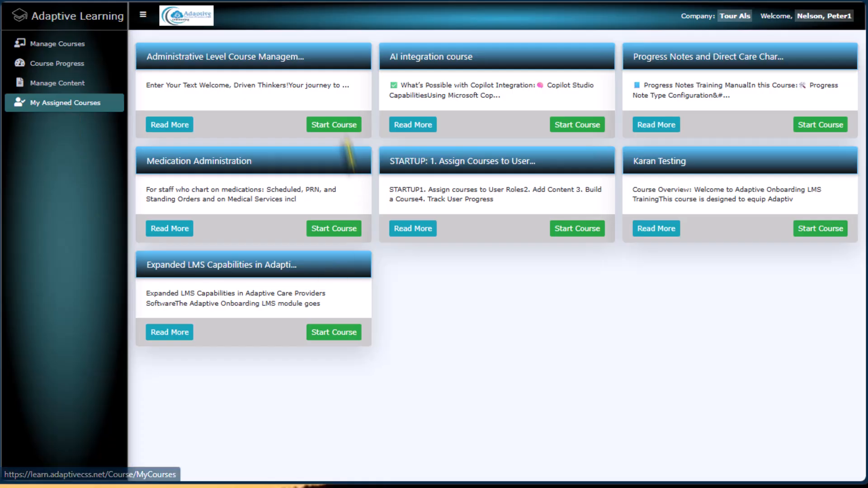
pyautogui.click(330, 127)
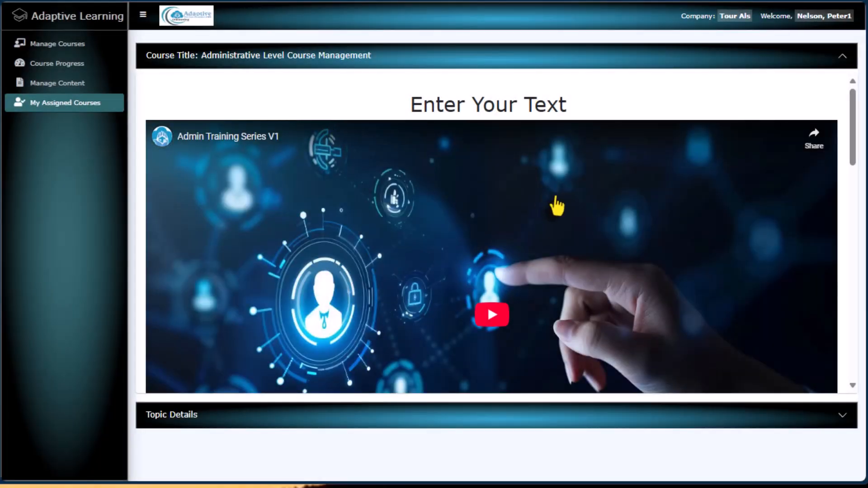
pyautogui.scroll(-4, 557, 206)
pyautogui.scroll(-15, 558, 206)
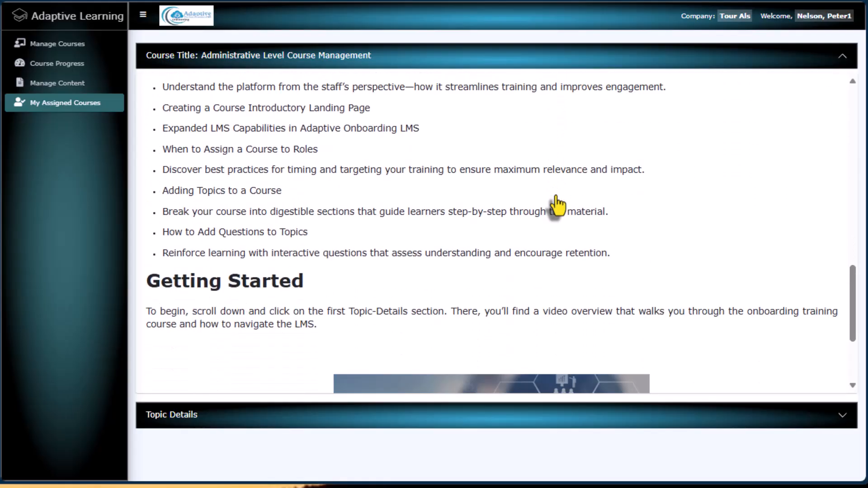
# Expand the course's topic details and look through the "Expanded LMS Capabilities in Adaptive Onboarding LMS" topic to its end.
pyautogui.click(535, 416)
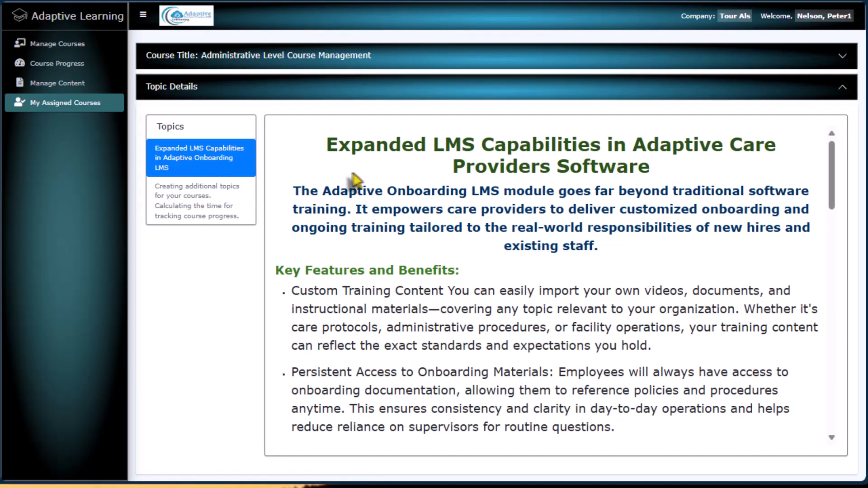
pyautogui.scroll(-2, 555, 253)
pyautogui.scroll(-15, 554, 254)
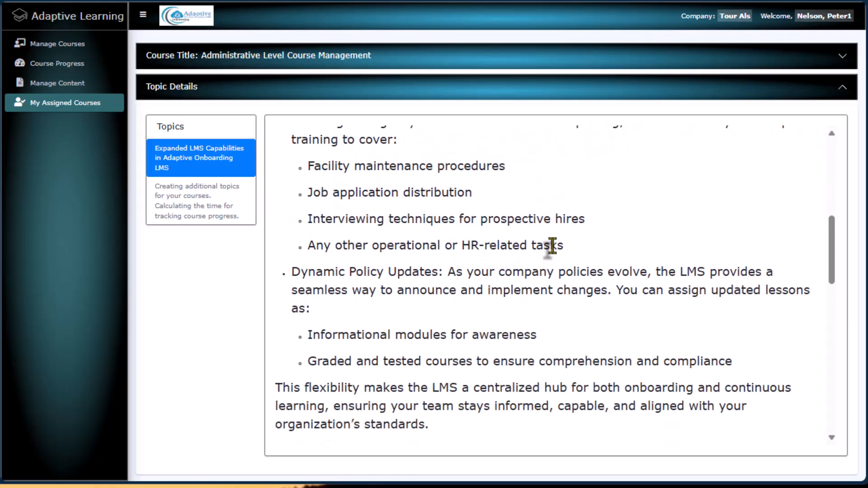
pyautogui.scroll(-8, 553, 246)
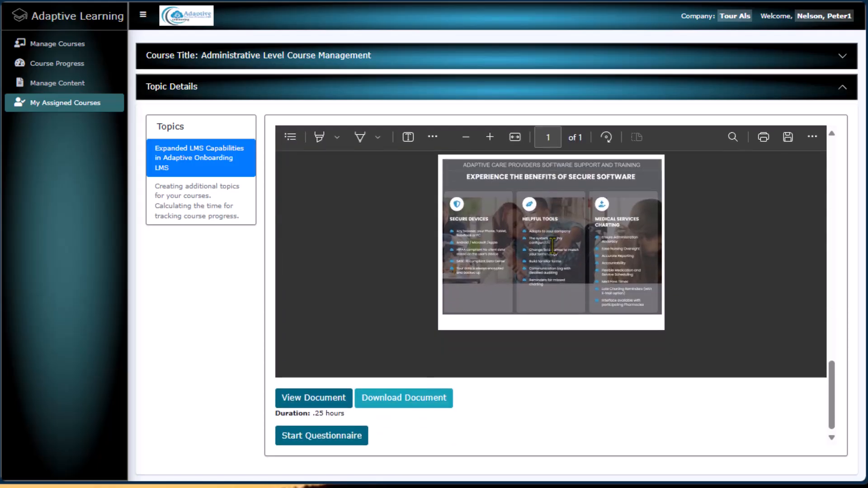
# Take the topic's questionnaire, answering "Yes" to the professional training question and "No" to the multiple questions one.
pyautogui.click(292, 438)
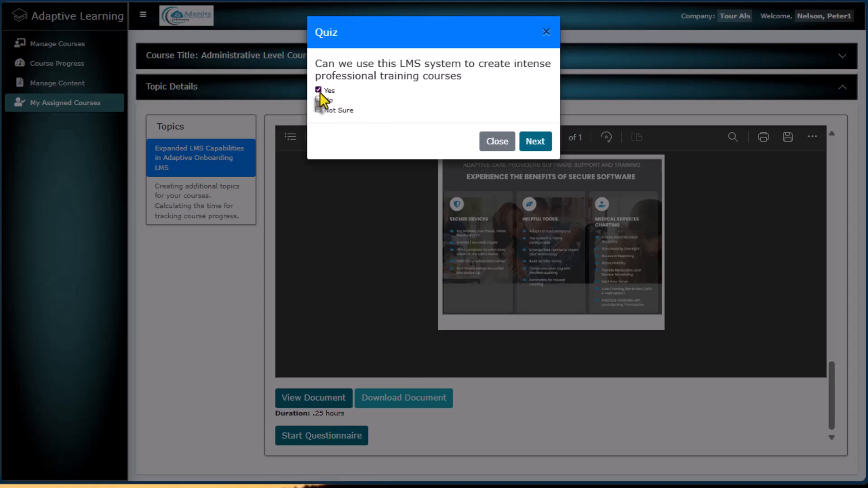
pyautogui.click(536, 142)
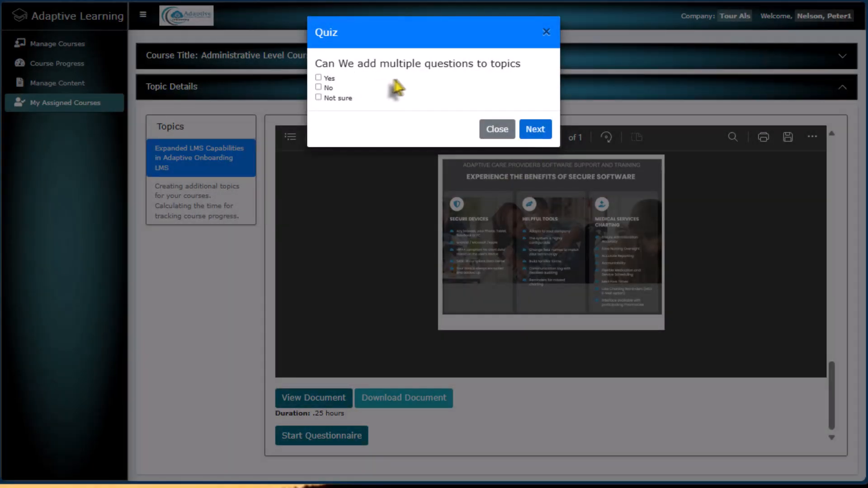
pyautogui.click(319, 87)
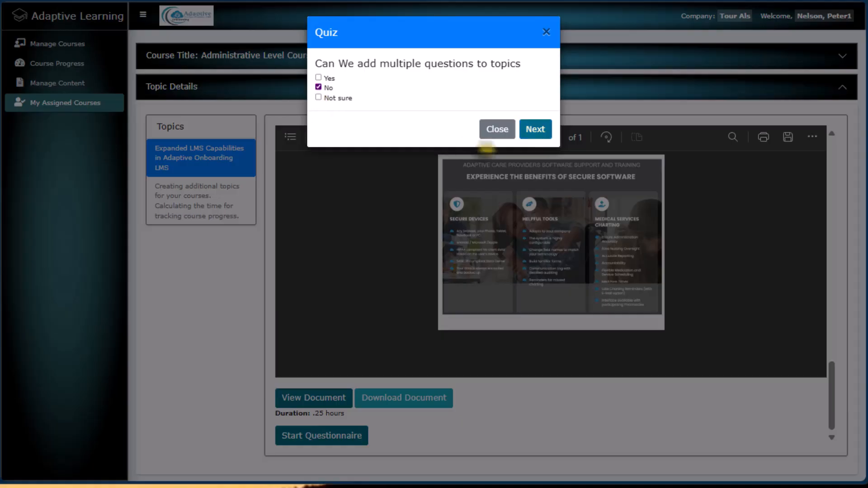
pyautogui.click(536, 131)
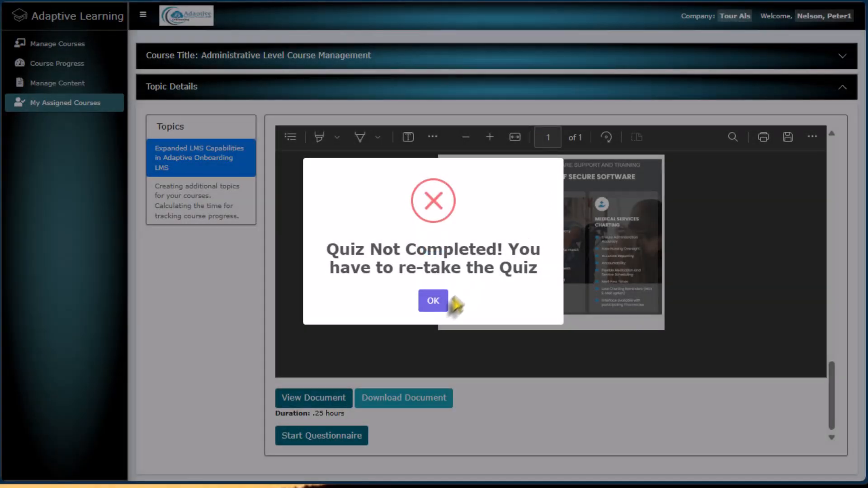
pyautogui.click(436, 308)
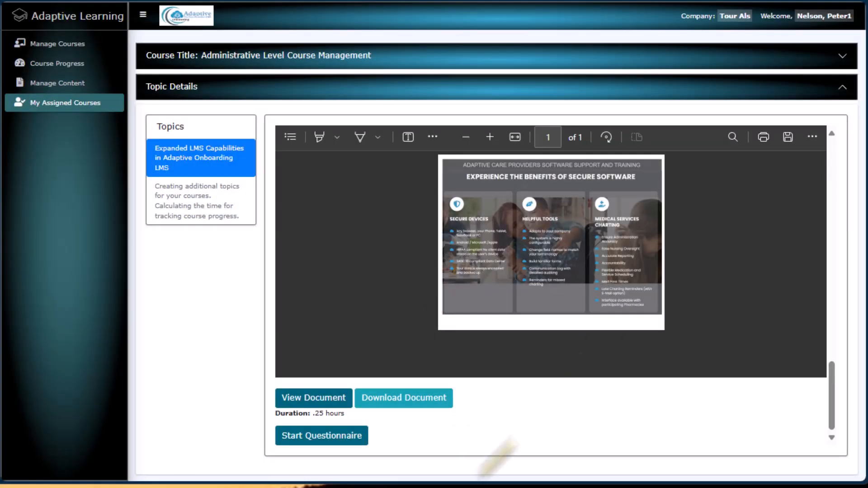
# Retake the topic's questionnaire, answering "Yes" to both questions.
pyautogui.click(341, 438)
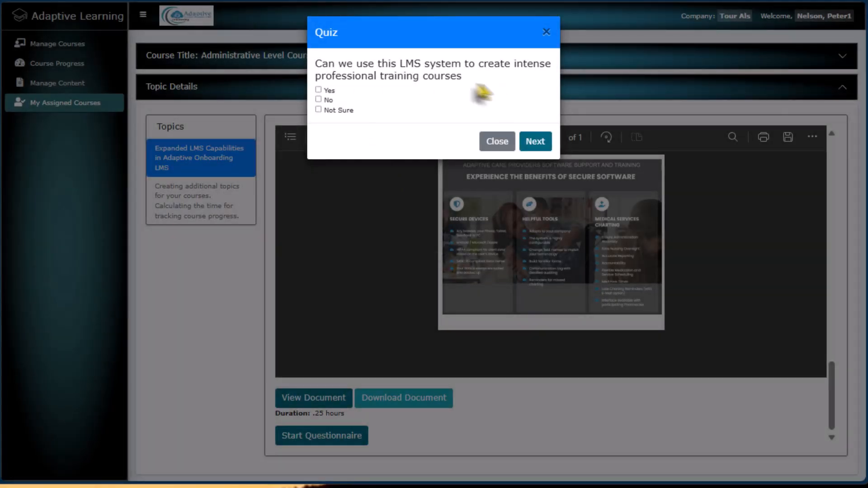
pyautogui.click(318, 90)
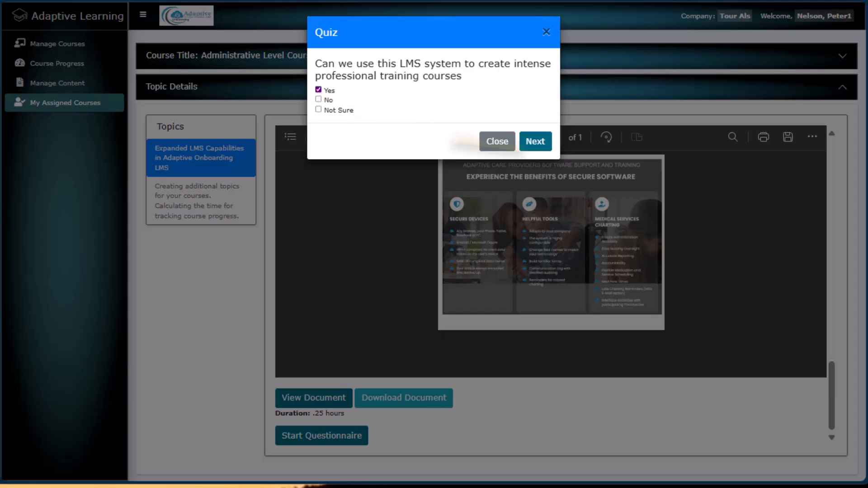
pyautogui.click(545, 151)
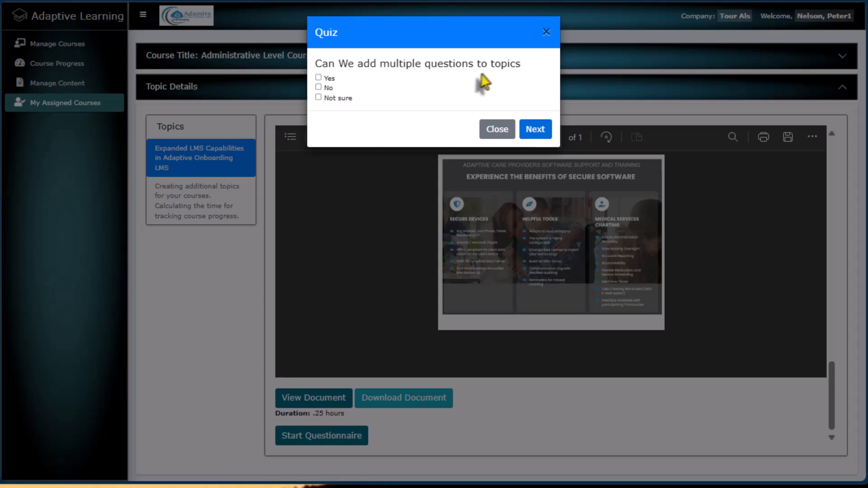
pyautogui.click(319, 77)
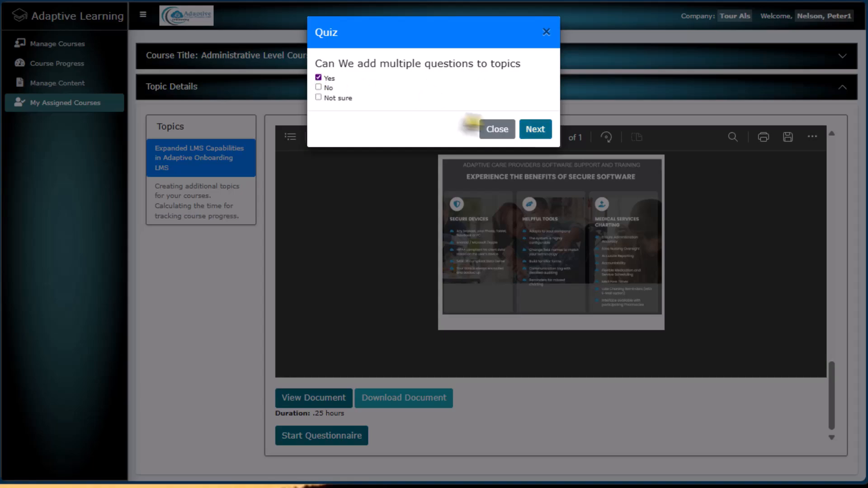
pyautogui.click(536, 130)
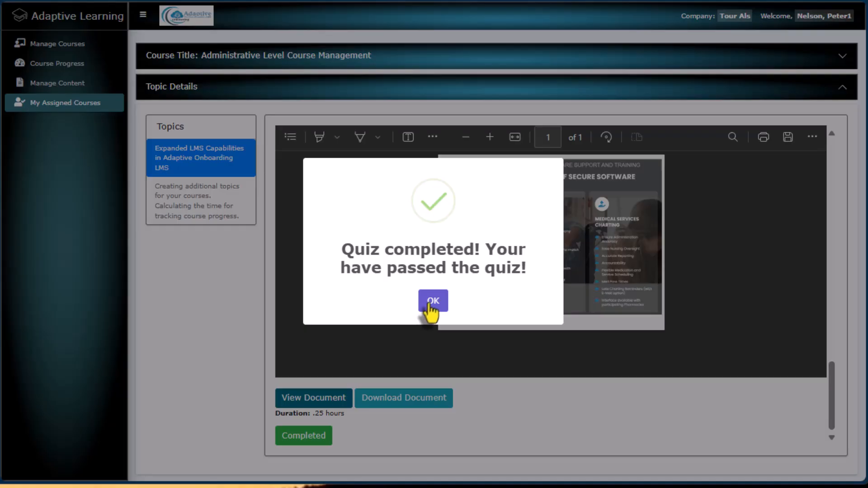
pyautogui.click(431, 302)
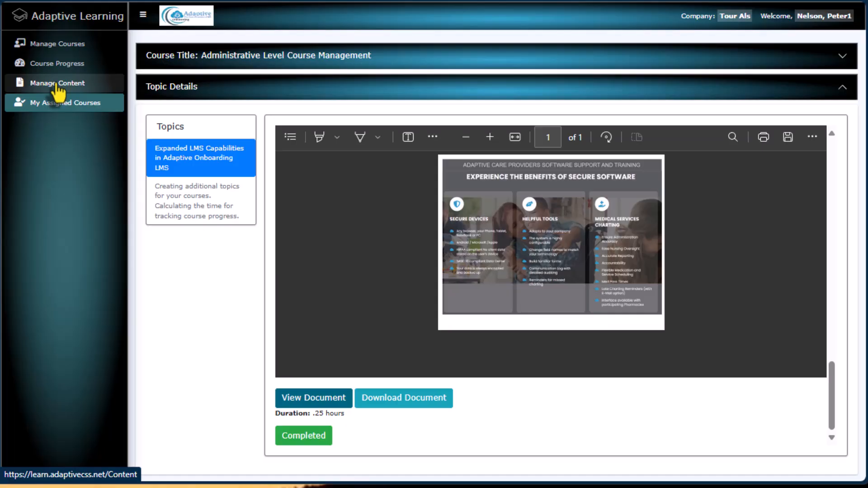
# Review the participants' course progress for "Administrative Level Course Management" under the ADAPTIVE role.
pyautogui.click(56, 65)
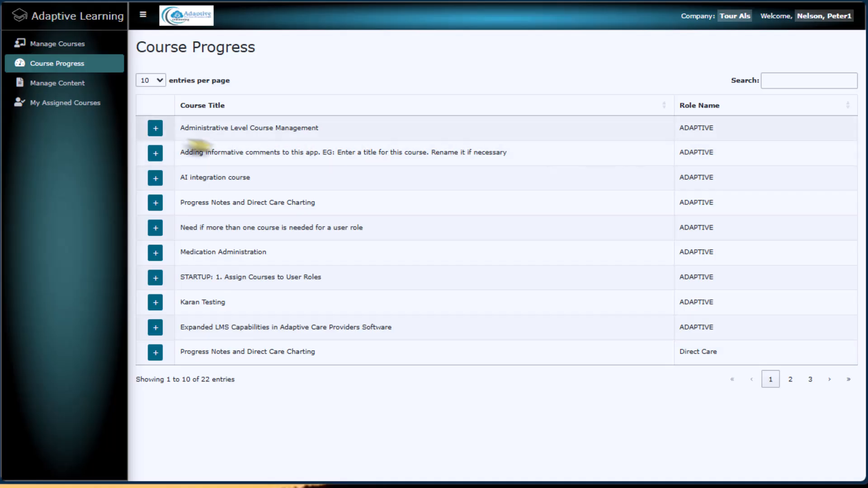
pyautogui.click(155, 129)
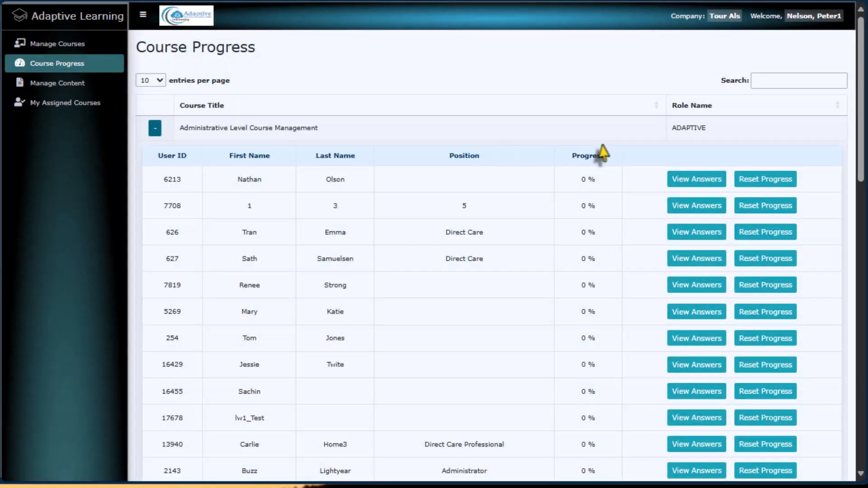
pyautogui.scroll(-7, 591, 199)
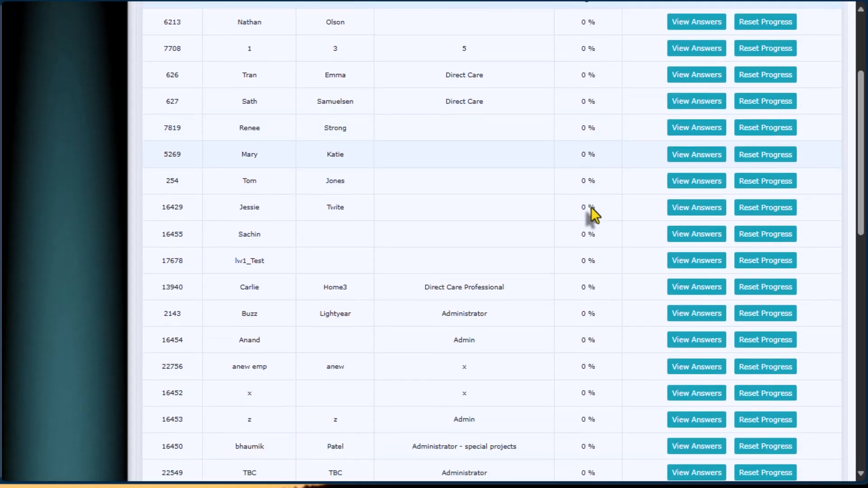
pyautogui.scroll(-4, 595, 215)
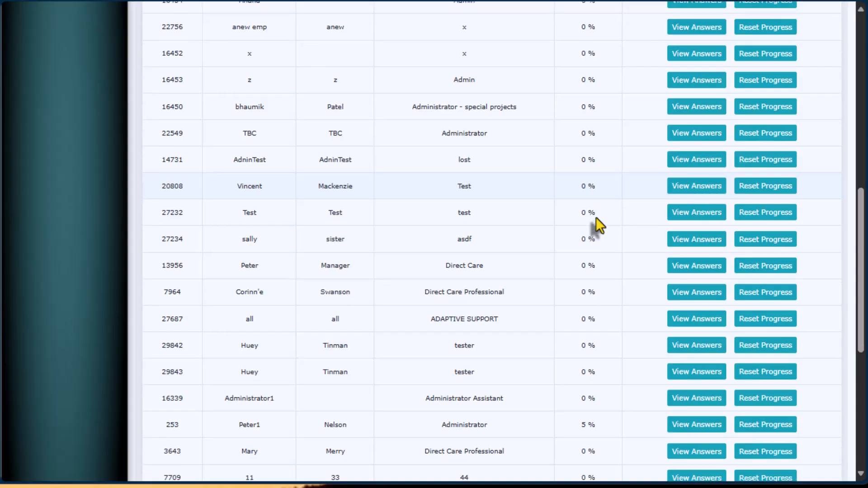
pyautogui.scroll(-2, 596, 218)
pyautogui.scroll(-2, 596, 218)
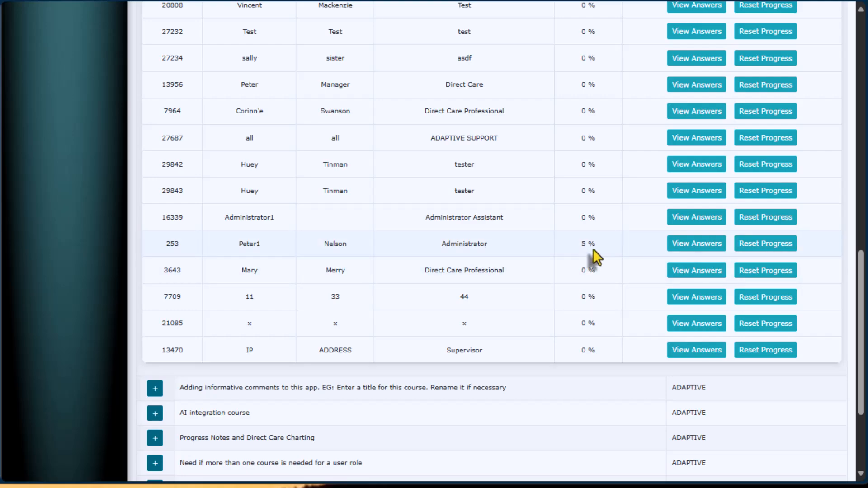
# View the quiz answers submitted by the Administrator participant with 5% progress, and close them.
pyautogui.click(697, 244)
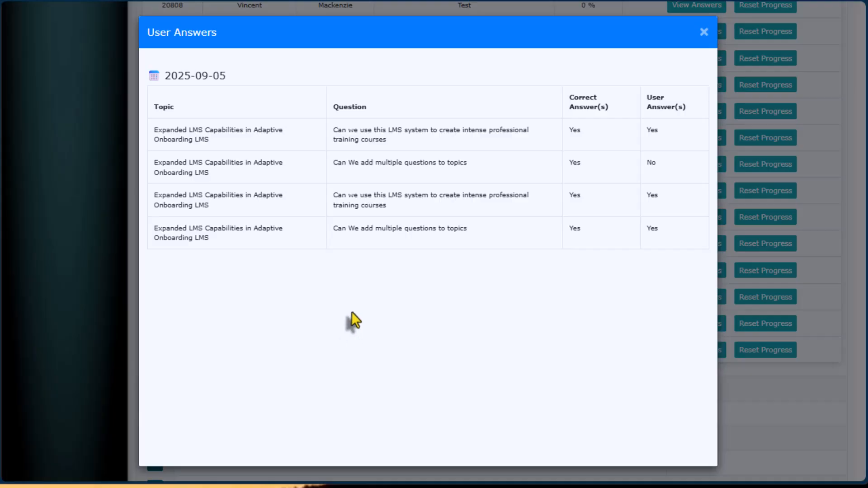
pyautogui.doubleClick(651, 163)
pyautogui.click(703, 33)
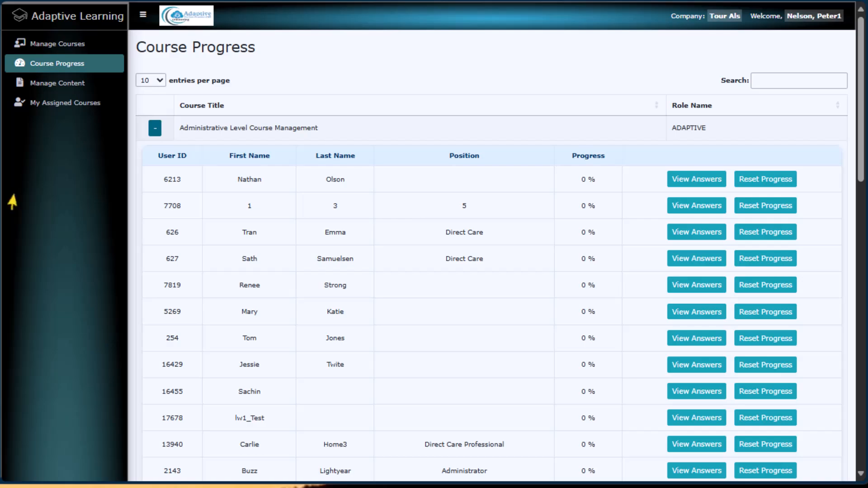
# Open "Administrative Level Course Management" for editing and start a new topic titled "Facility maintenance procedures".
pyautogui.click(53, 44)
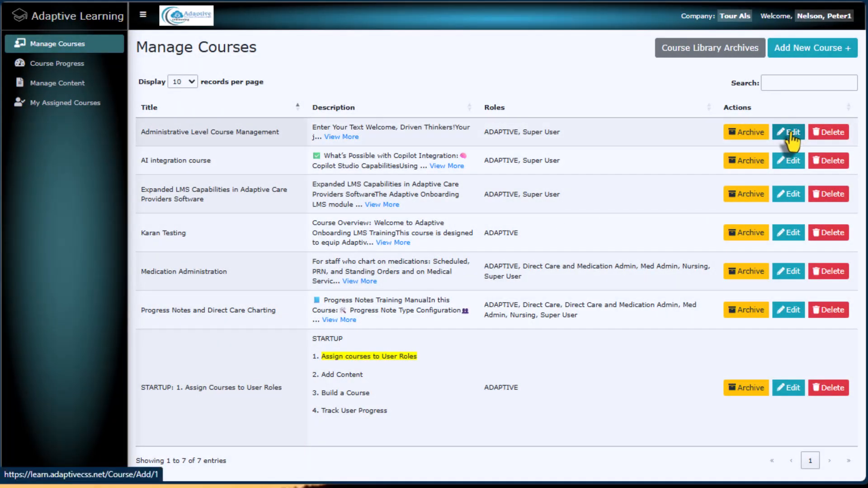
pyautogui.click(790, 132)
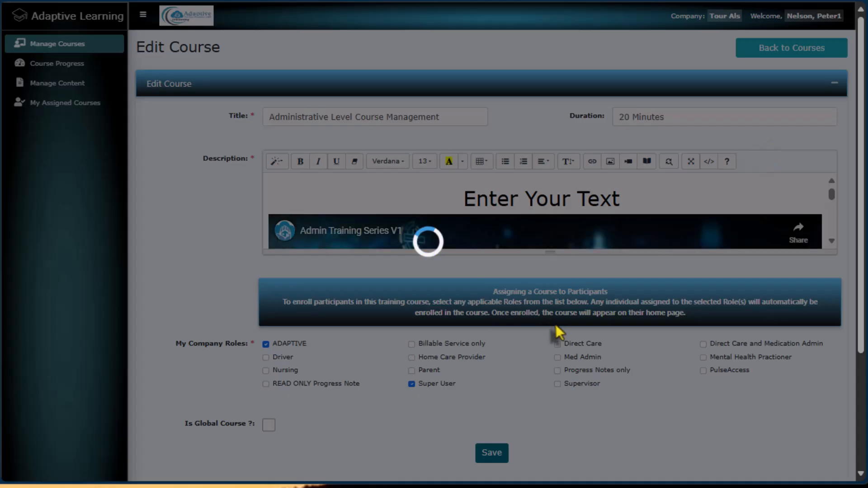
pyautogui.scroll(-3, 543, 309)
pyautogui.scroll(-5, 541, 309)
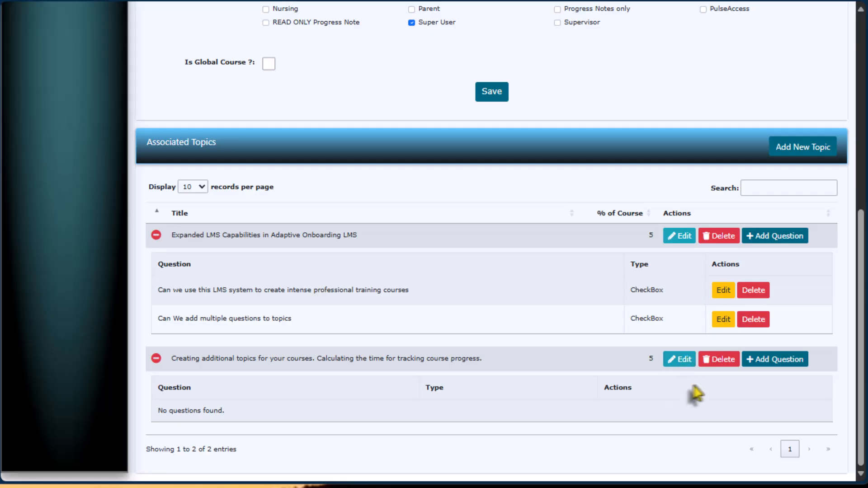
pyautogui.click(791, 151)
pyautogui.rightClick(217, 74)
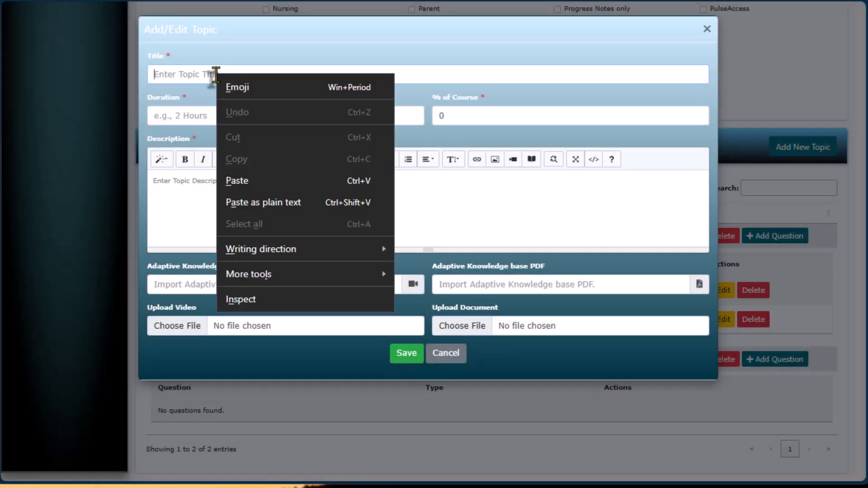
pyautogui.click(249, 180)
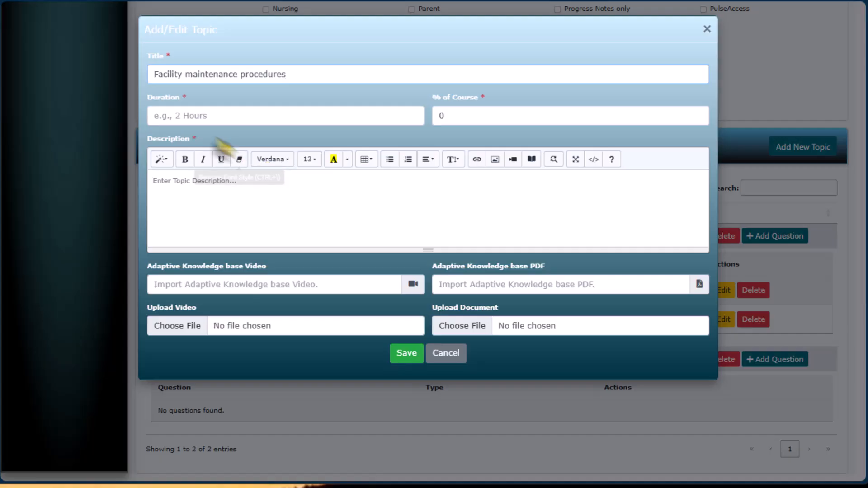
# Set the new topic's duration to 1 and its percentage of the course to 1.
pyautogui.click(198, 121)
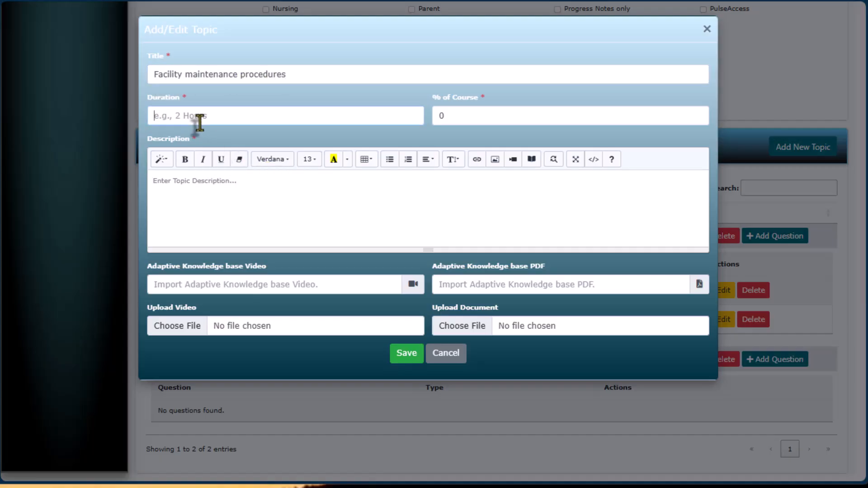
pyautogui.write('1')
pyautogui.click(451, 115)
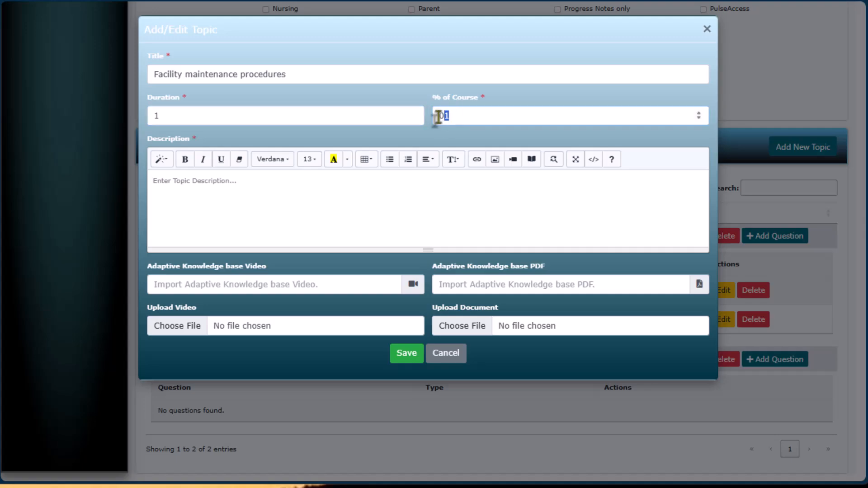
pyautogui.doubleClick(441, 116)
pyautogui.write('1')
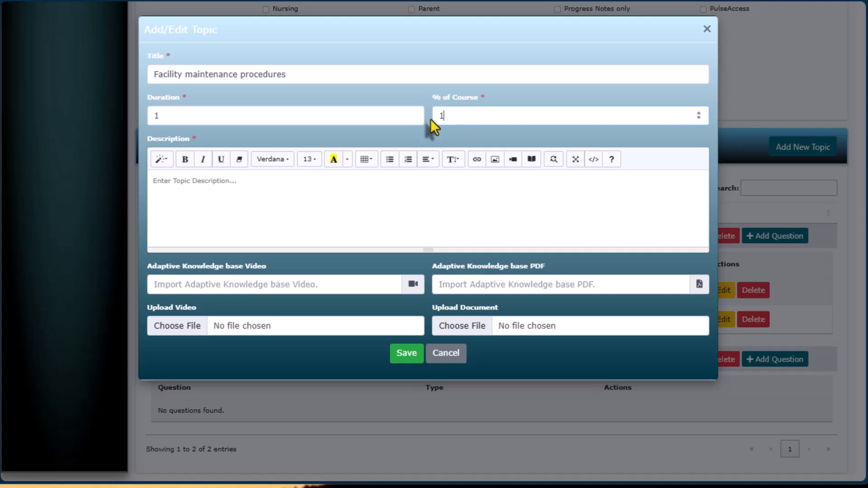
# Enter "123" as the topic's description and save the "Facility maintenance procedures" topic.
pyautogui.click(405, 349)
pyautogui.click(194, 232)
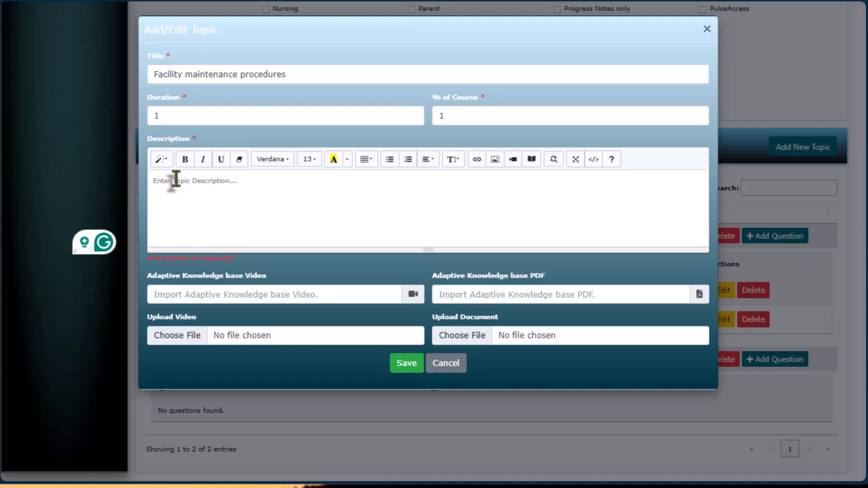
pyautogui.write('123')
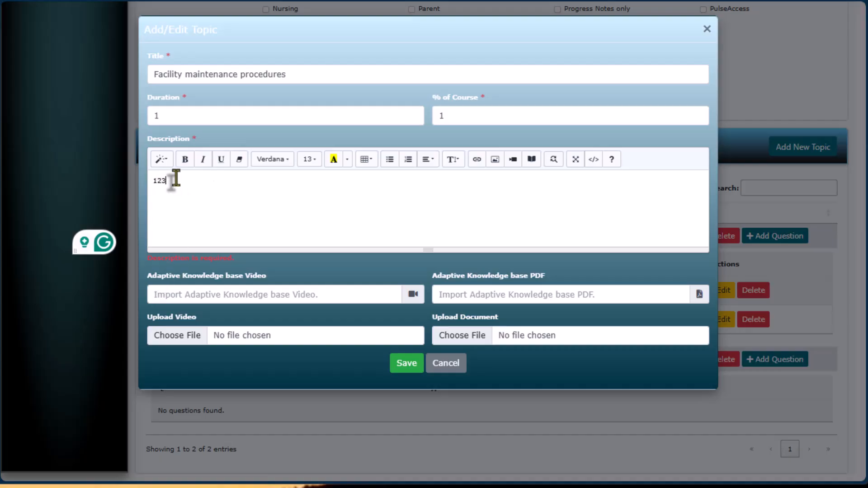
pyautogui.click(407, 366)
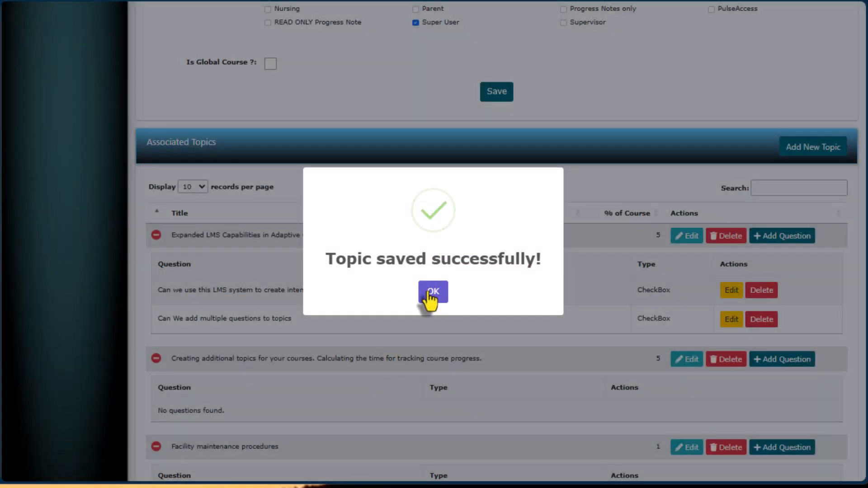
pyautogui.click(431, 295)
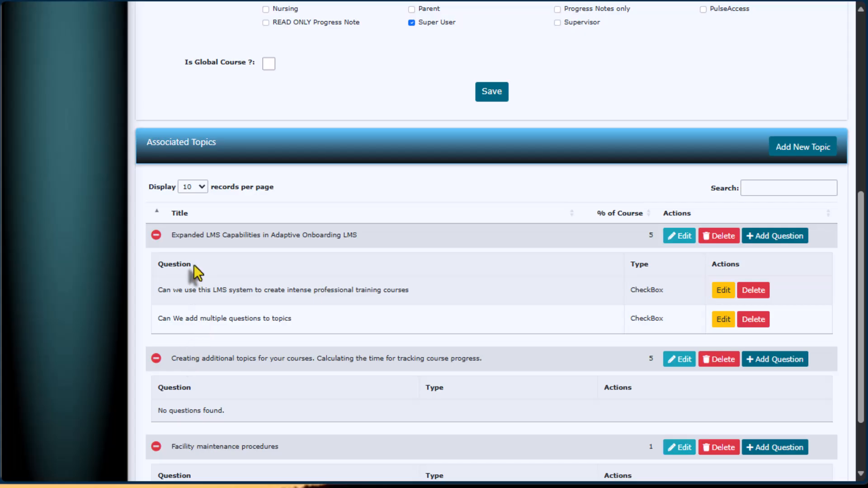
pyautogui.scroll(-2, 450, 261)
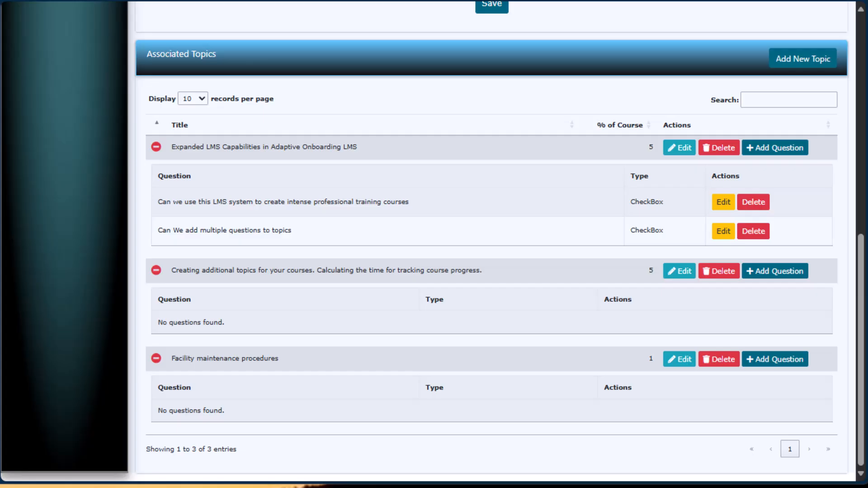
pyautogui.click(796, 62)
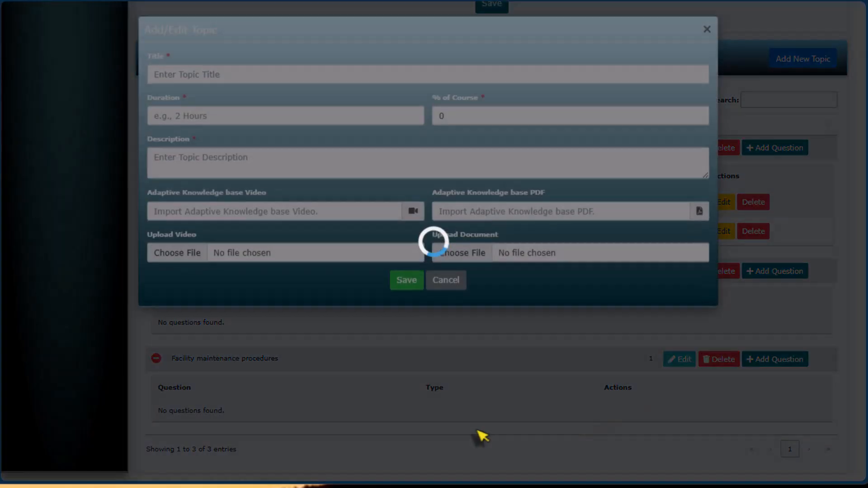
pyautogui.rightClick(192, 72)
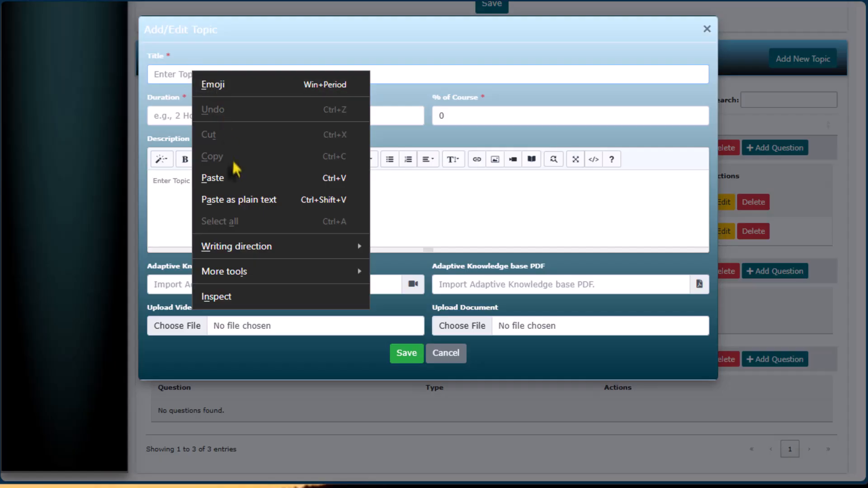
pyautogui.click(231, 179)
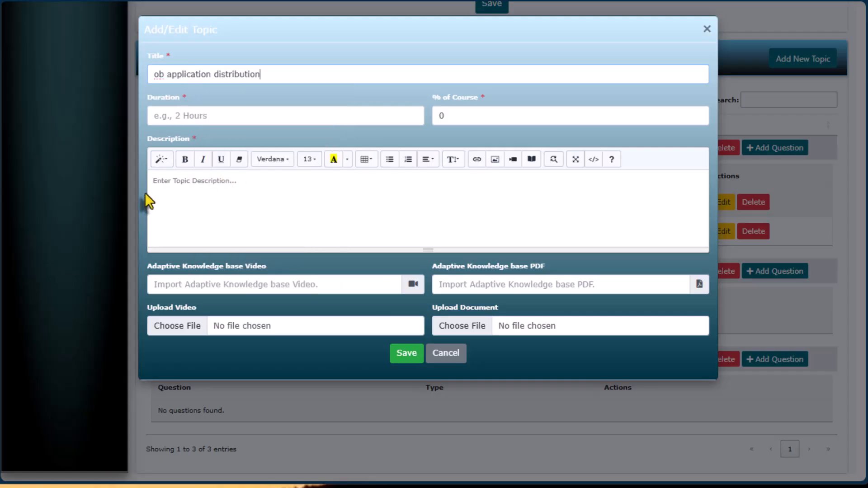
pyautogui.click(155, 74)
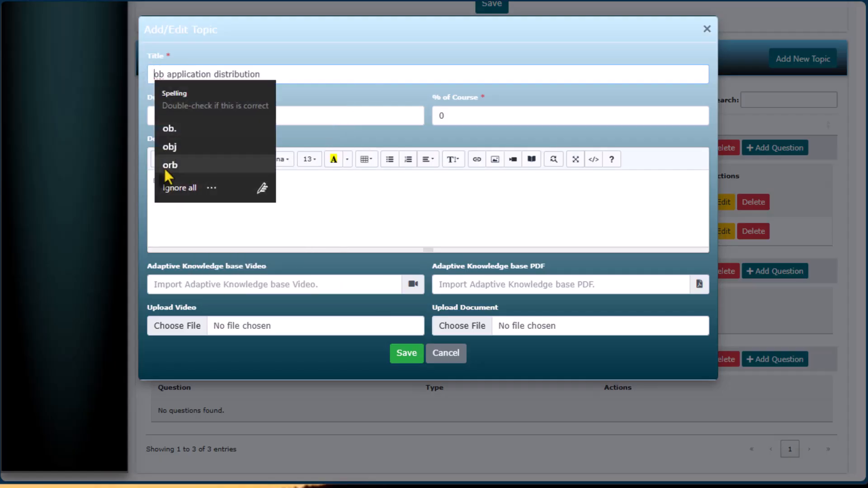
pyautogui.press('Escape')
pyautogui.write('j')
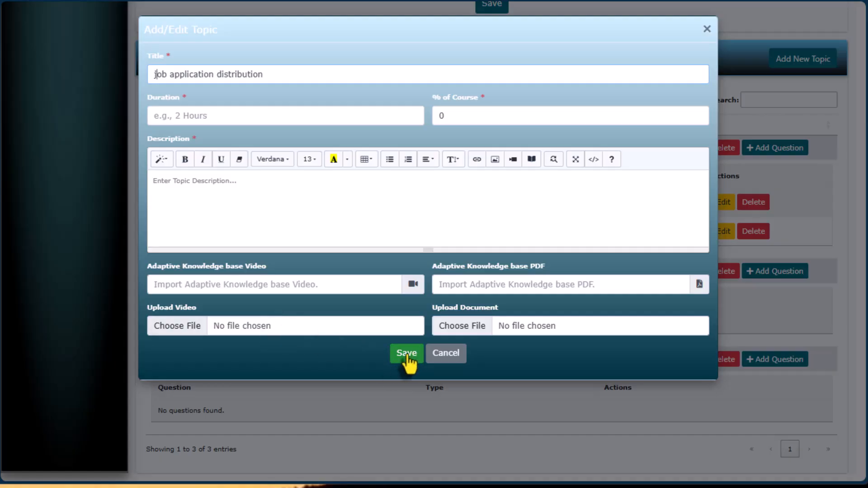
pyautogui.click(445, 355)
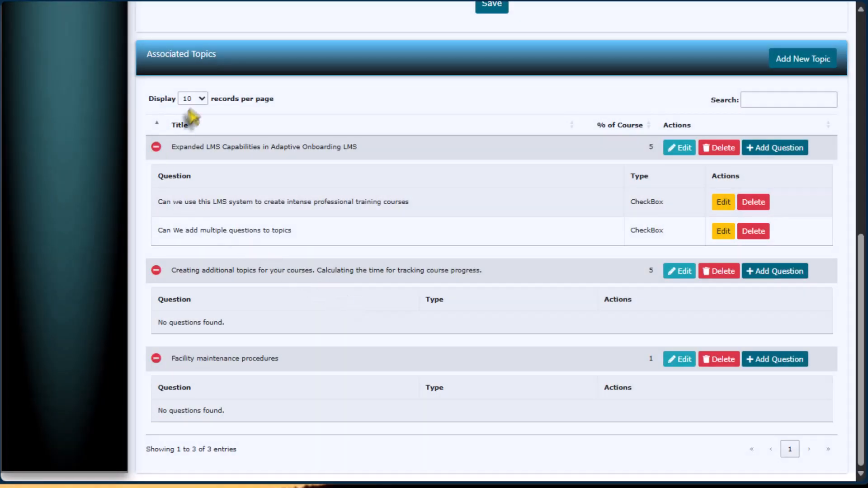